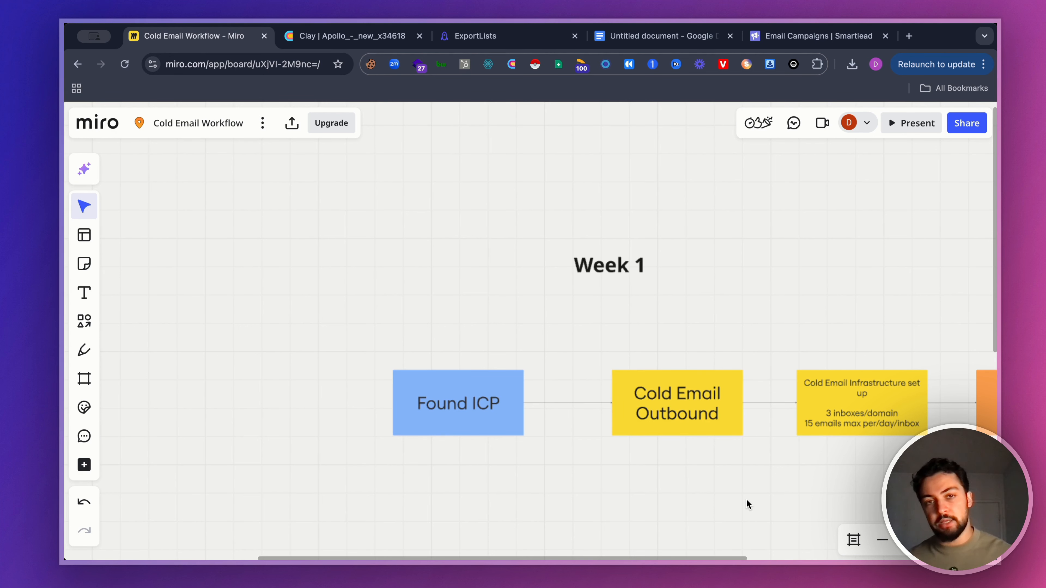
Review the cold email workflow on the board from the Week 1 stages through the Week 3 integrations
scroll(747, 501, right, 6)
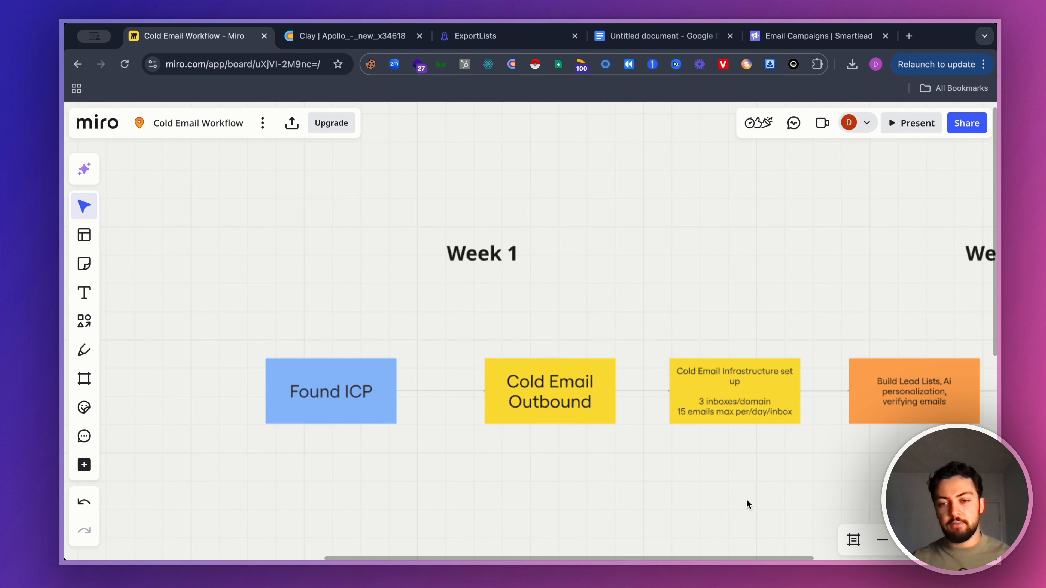
scroll(747, 501, right, 6)
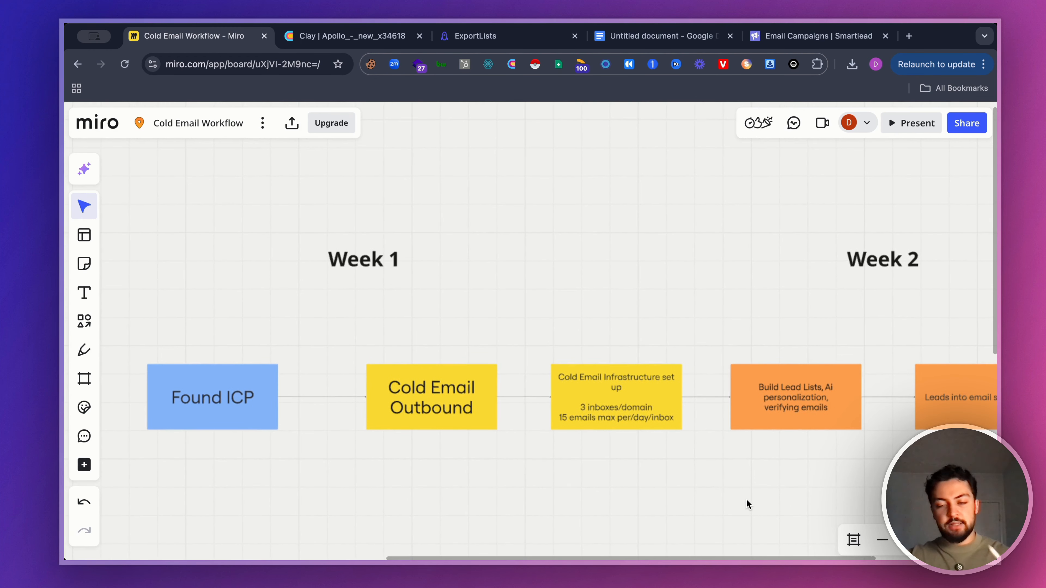
scroll(747, 500, right, 5)
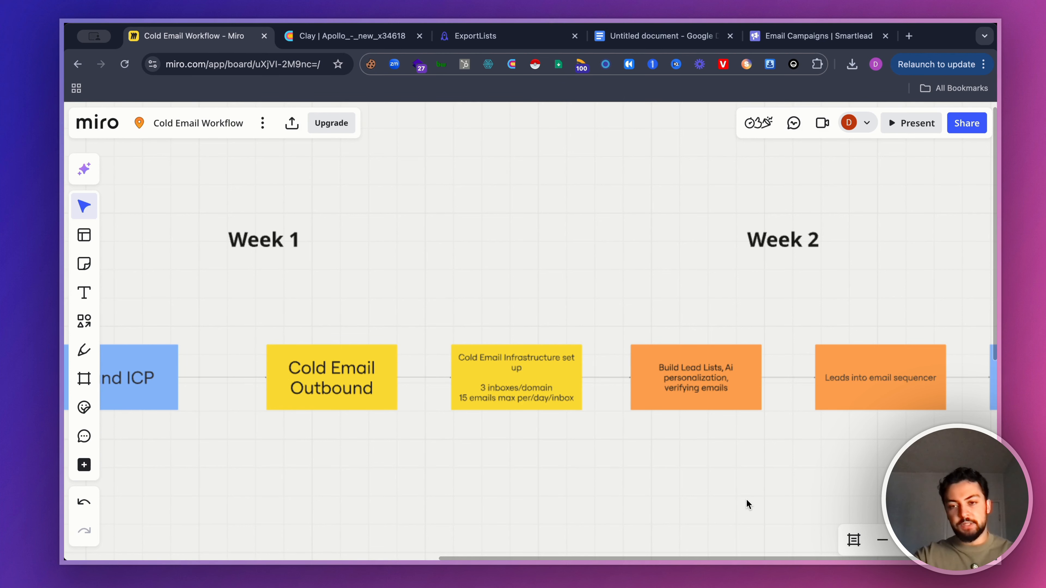
scroll(746, 500, right, 10)
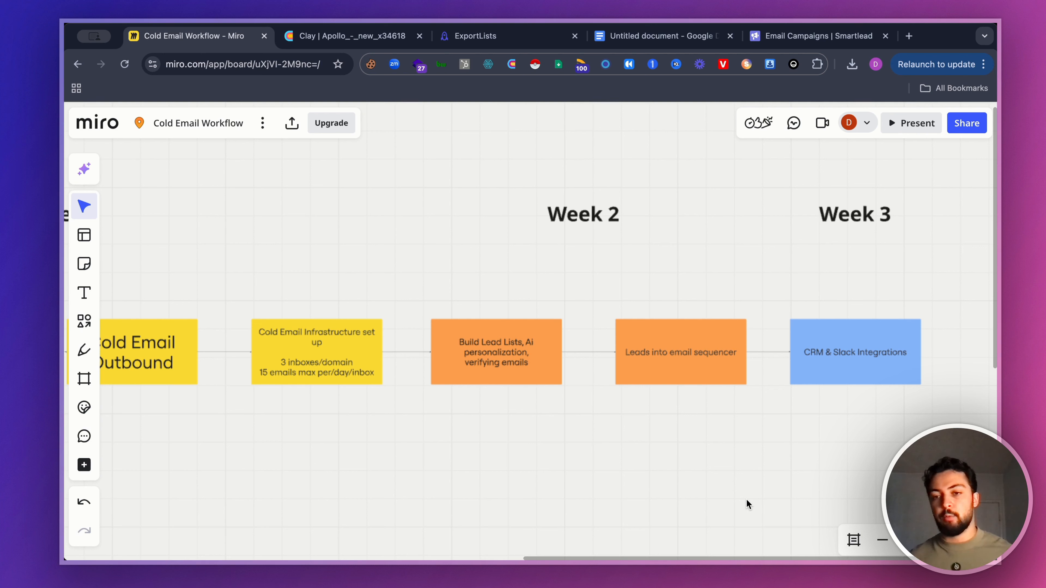
Switch to Clay, go to its home page and examine the Find People search filters, including the job title options
click(299, 39)
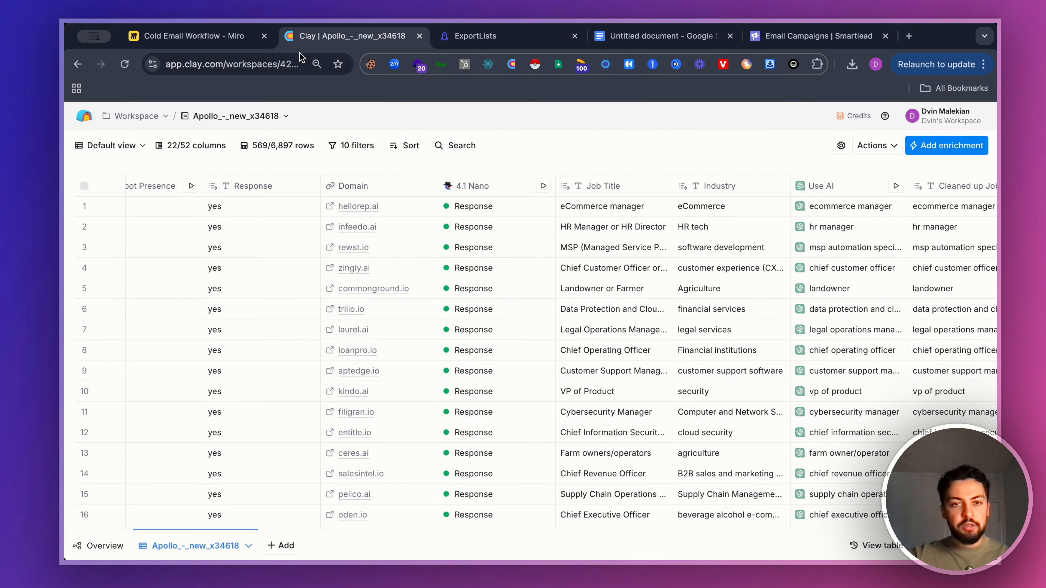
click(78, 115)
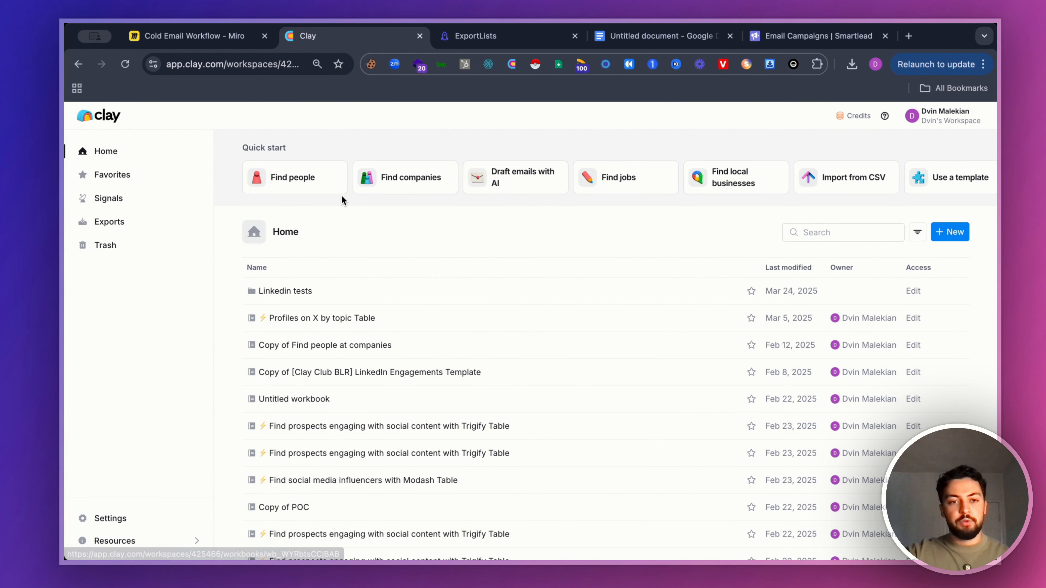
click(319, 197)
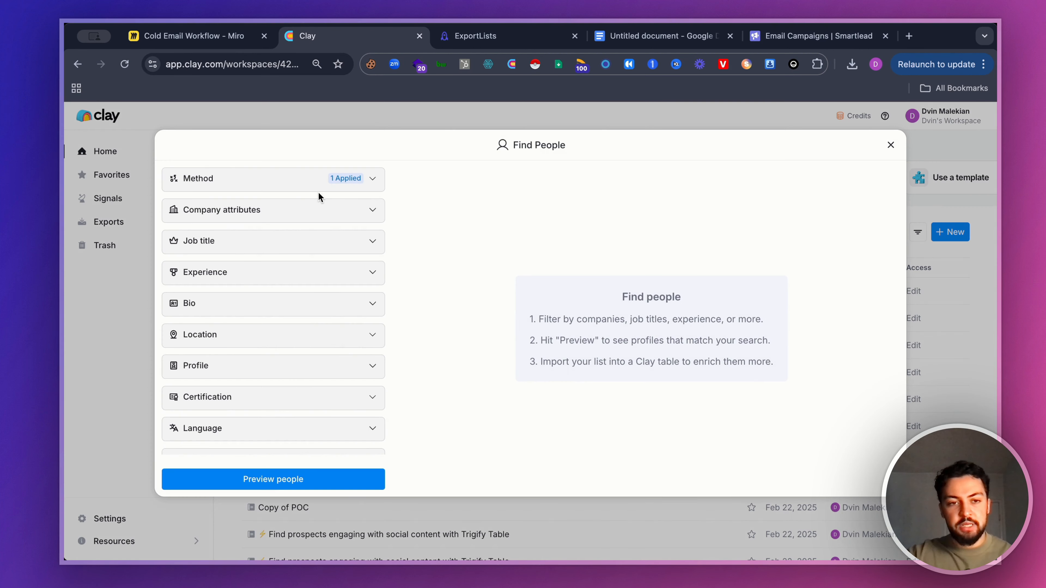
click(276, 247)
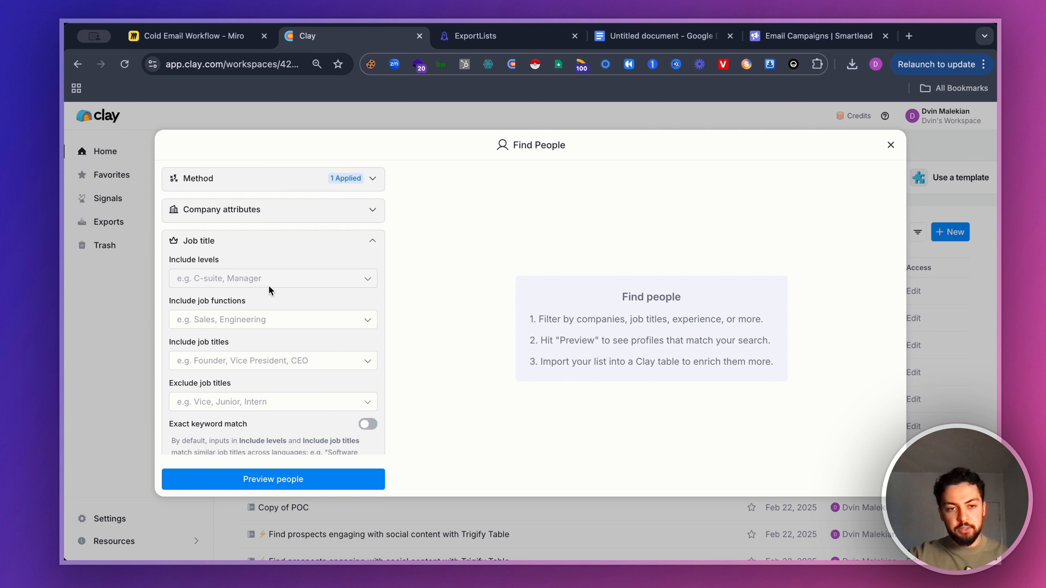
click(280, 241)
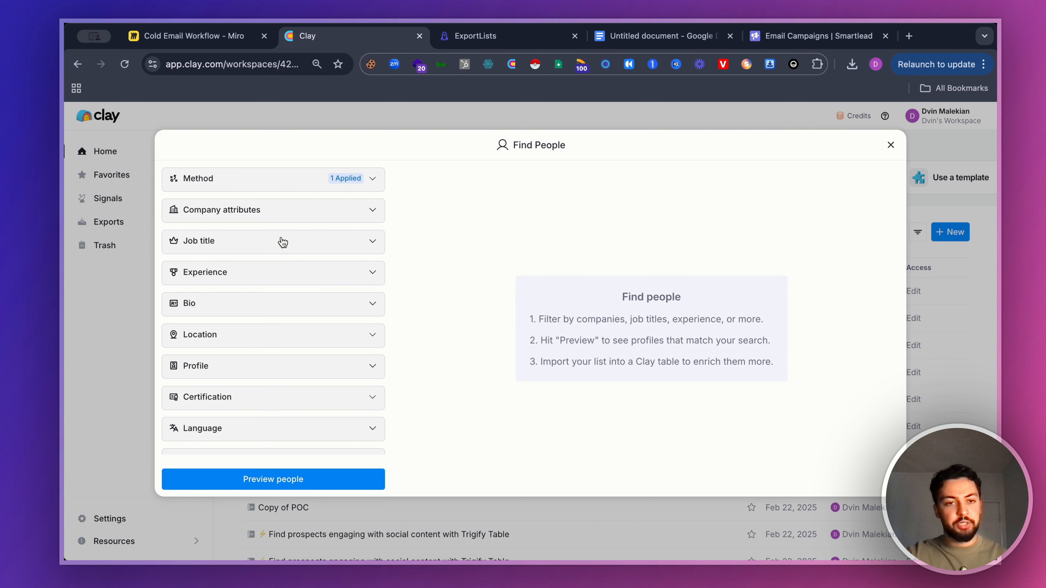
scroll(281, 241, down, 2)
scroll(281, 238, down, 2)
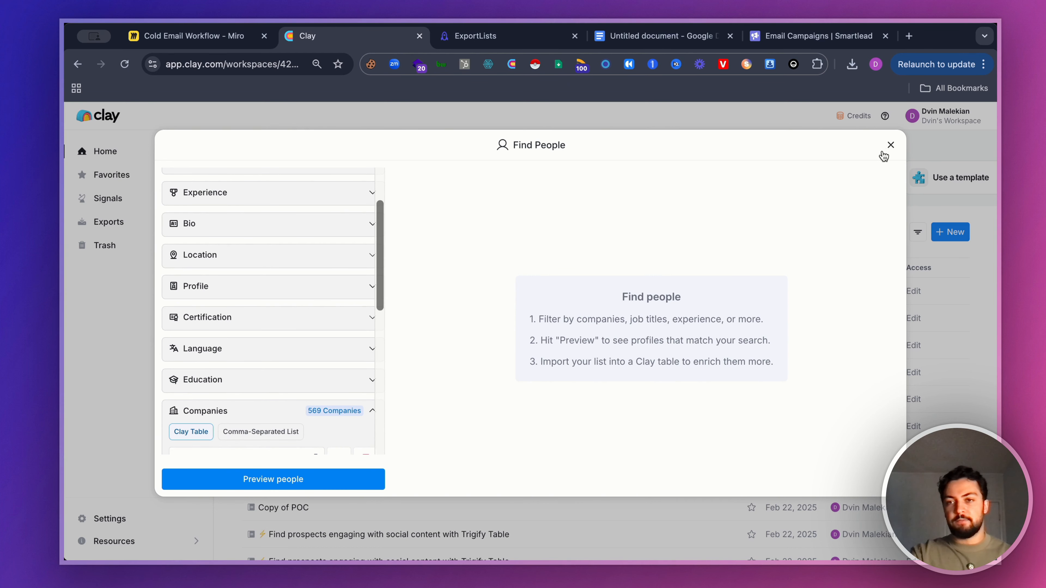
click(891, 146)
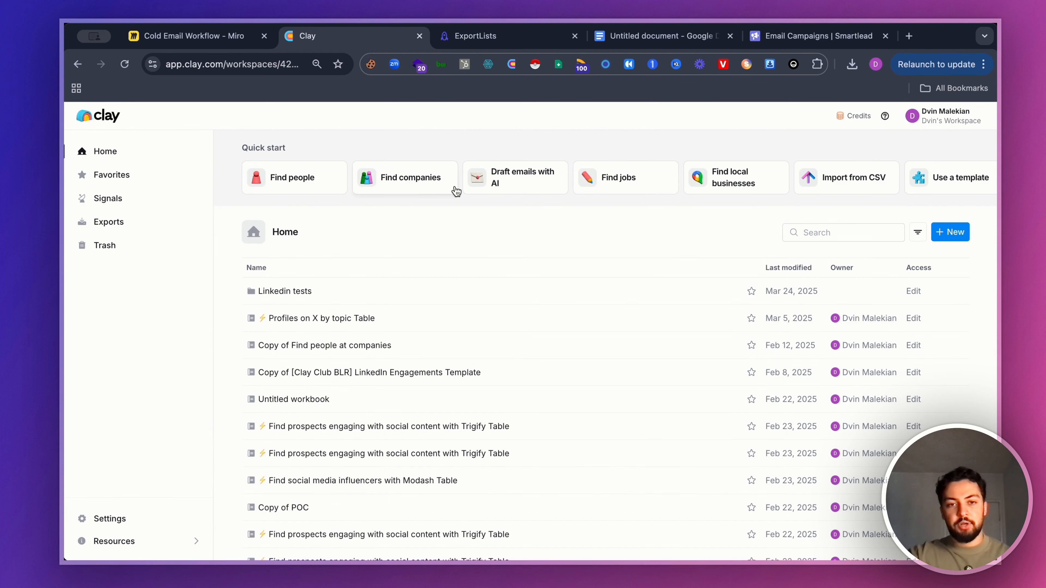
Look at the Find Companies search filters and the template library, closing each without making a selection
click(442, 184)
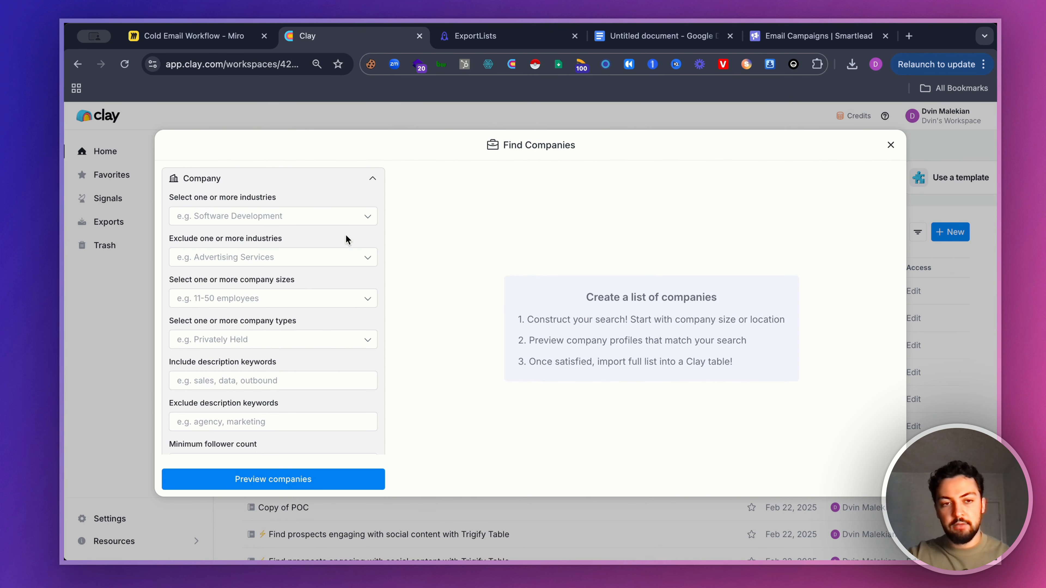
click(891, 145)
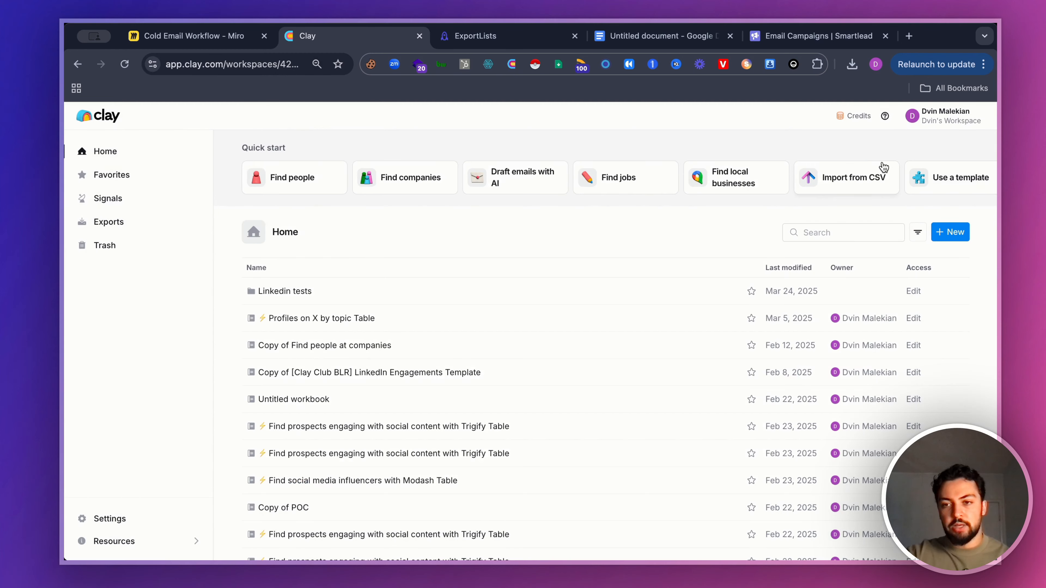
scroll(880, 172, right, 1)
click(932, 177)
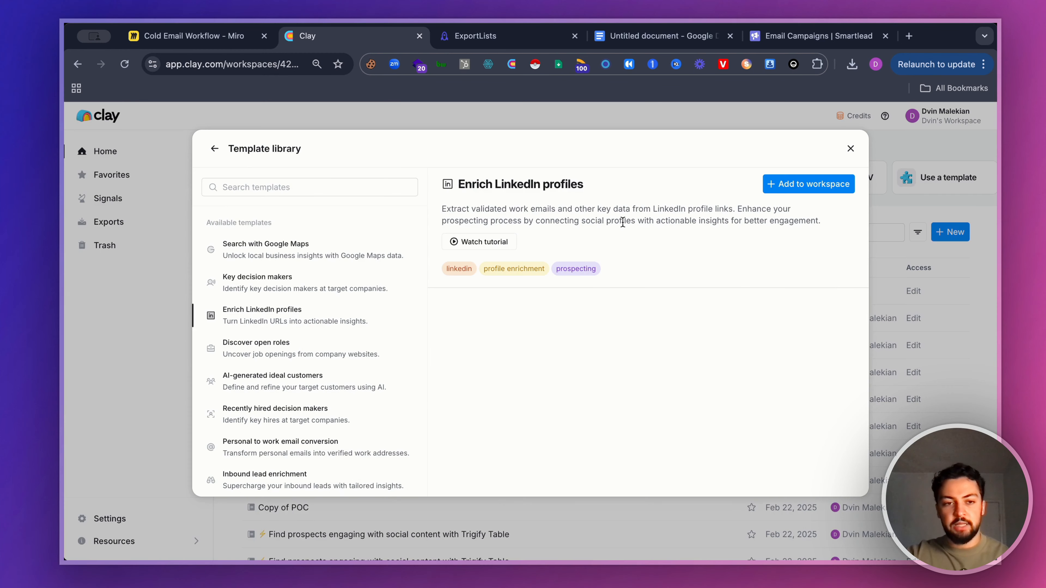
click(851, 149)
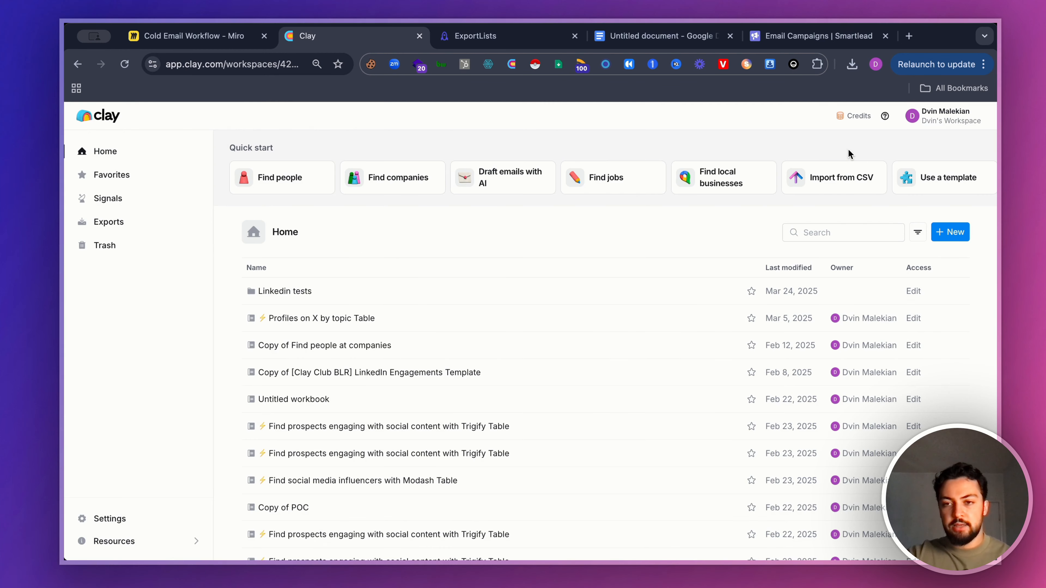
Create a new workbook and open the full list of sources for a new table
click(956, 239)
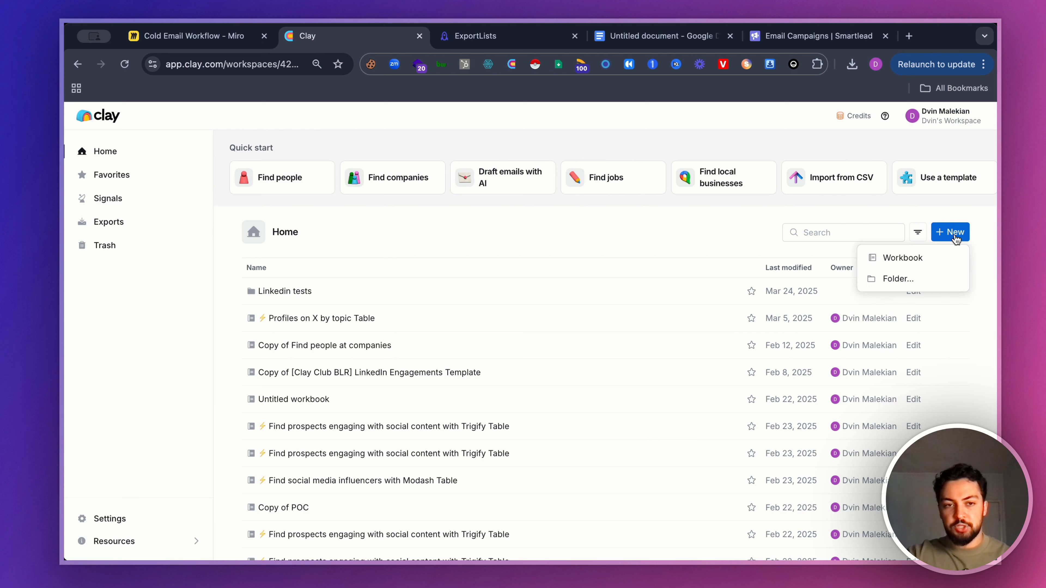
click(941, 257)
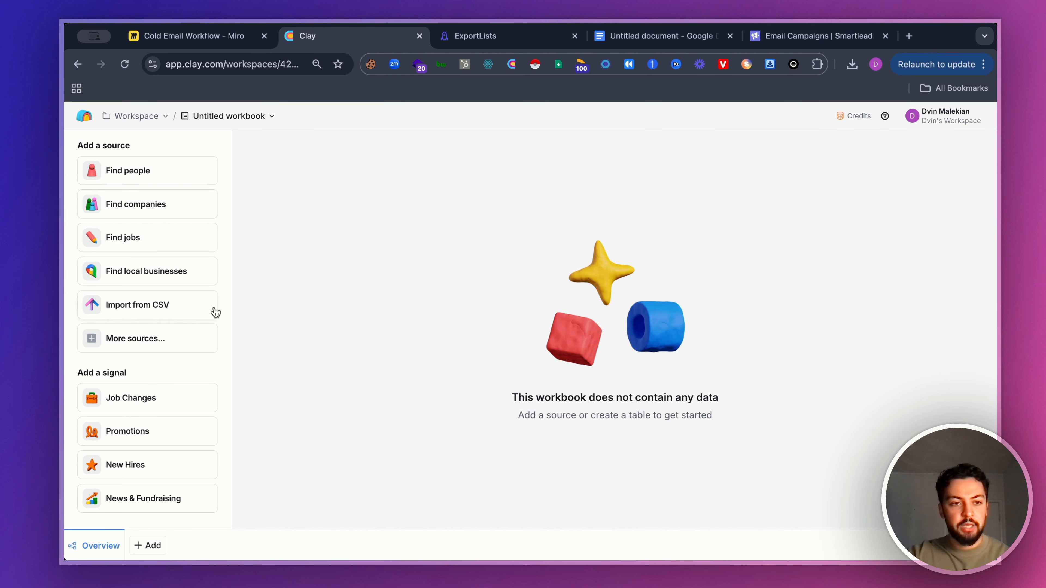
scroll(213, 311, down, 2)
click(162, 264)
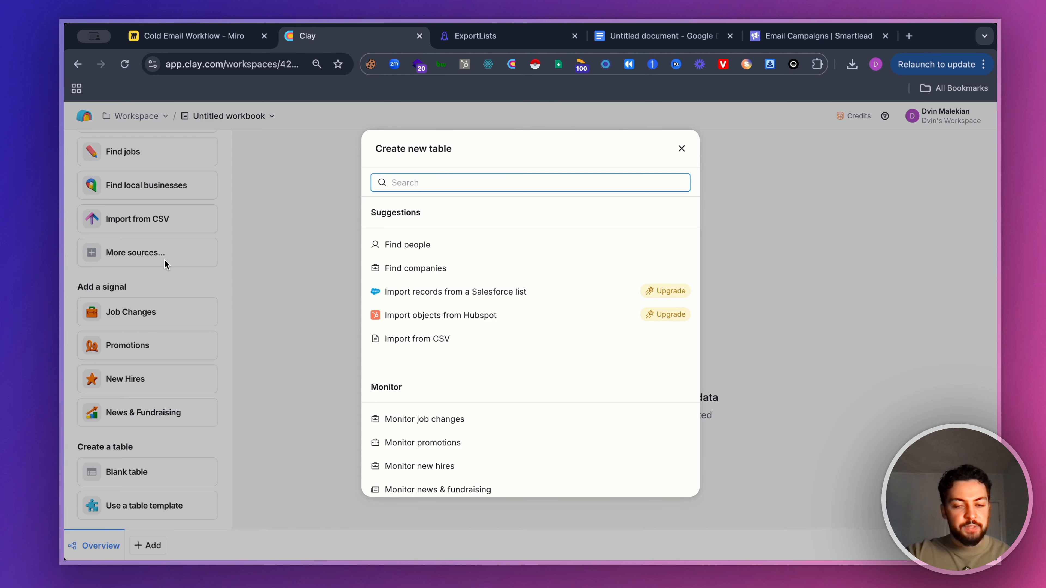
Examine the available table sources across the Monitor, Find, Import, Social and Integrations categories
scroll(489, 390, down, 10)
scroll(489, 390, down, 4)
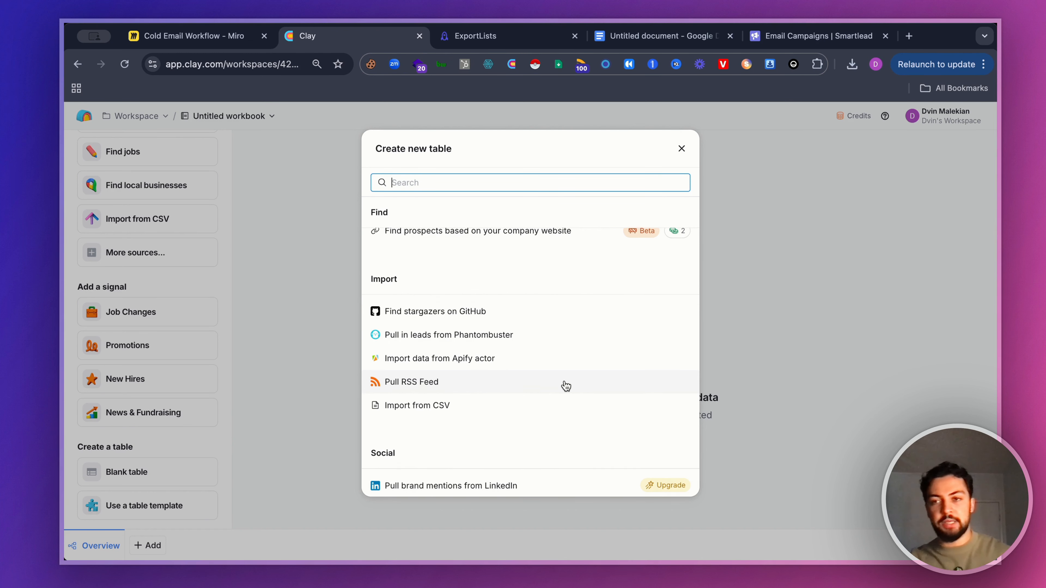
scroll(566, 386, down, 3)
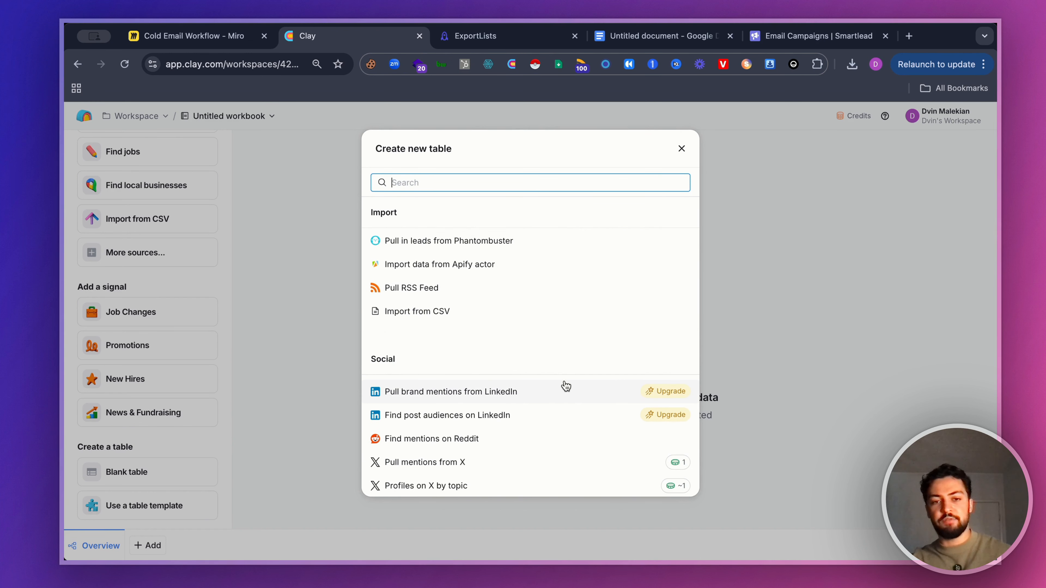
scroll(566, 386, down, 2)
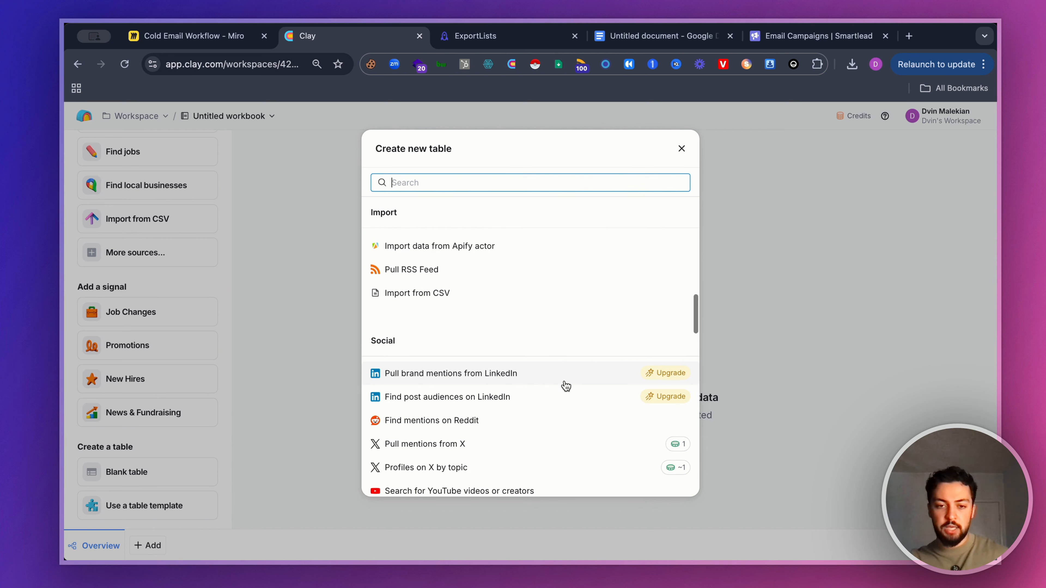
scroll(566, 386, down, 3)
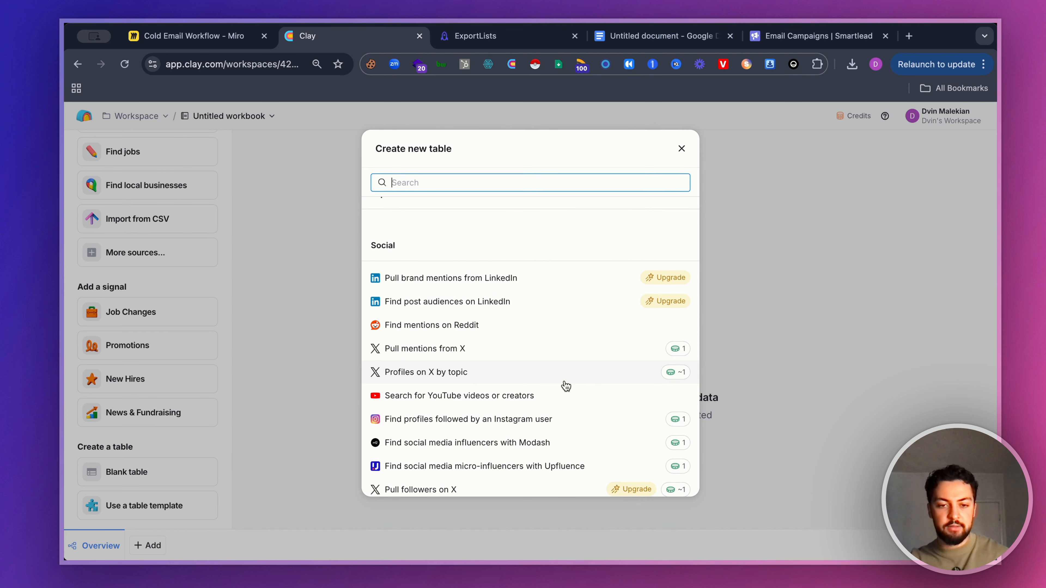
scroll(566, 386, down, 15)
scroll(566, 386, down, 3)
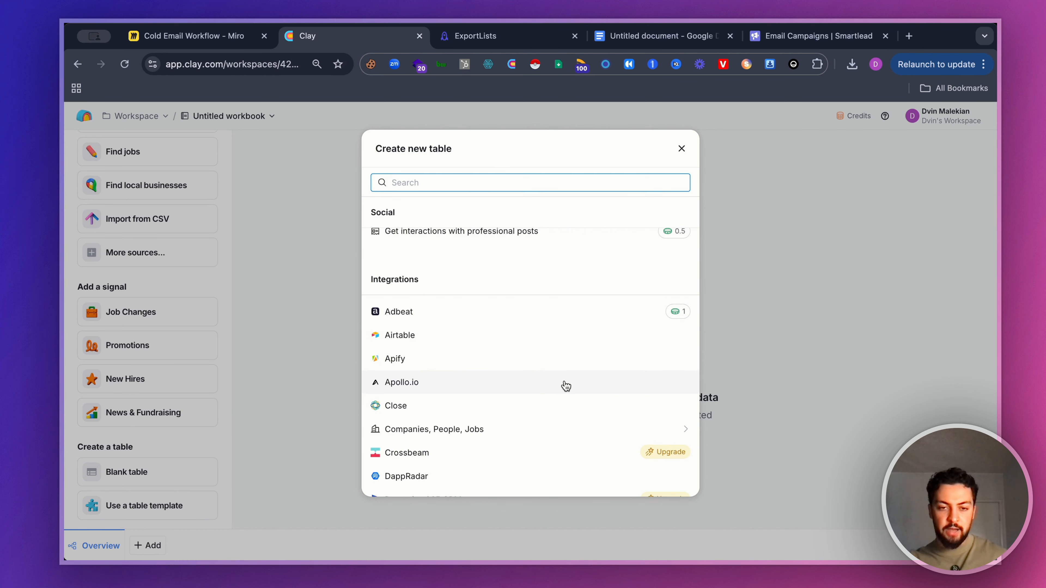
scroll(563, 386, down, 2)
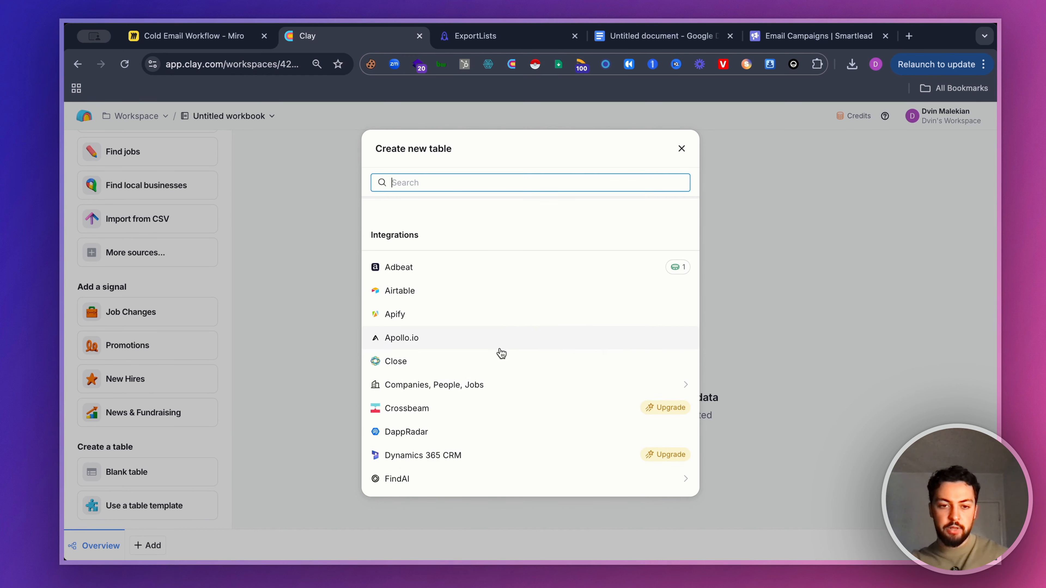
scroll(501, 354, down, 5)
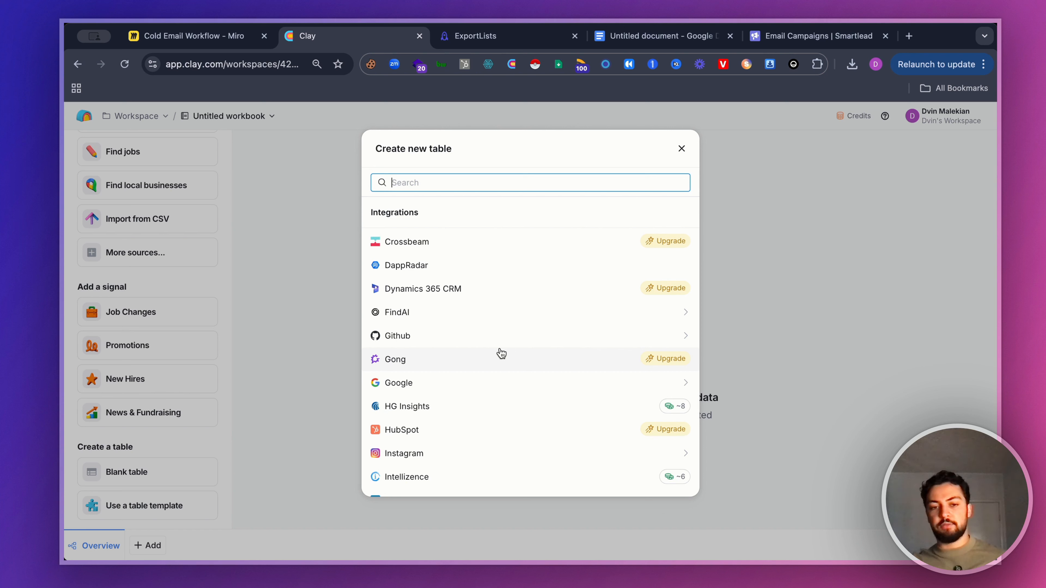
scroll(500, 354, up, 15)
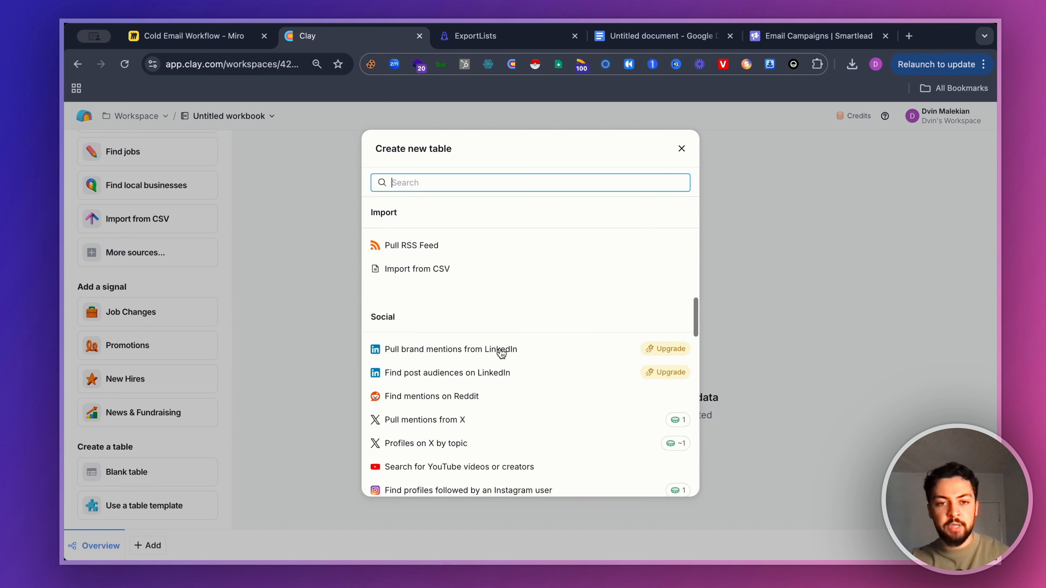
scroll(464, 320, down, 5)
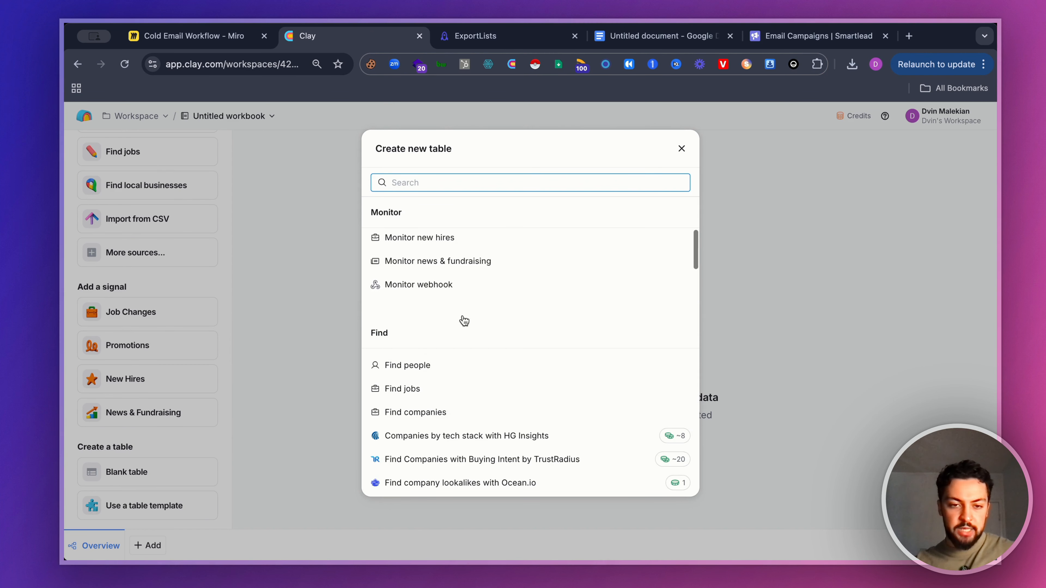
scroll(464, 320, down, 8)
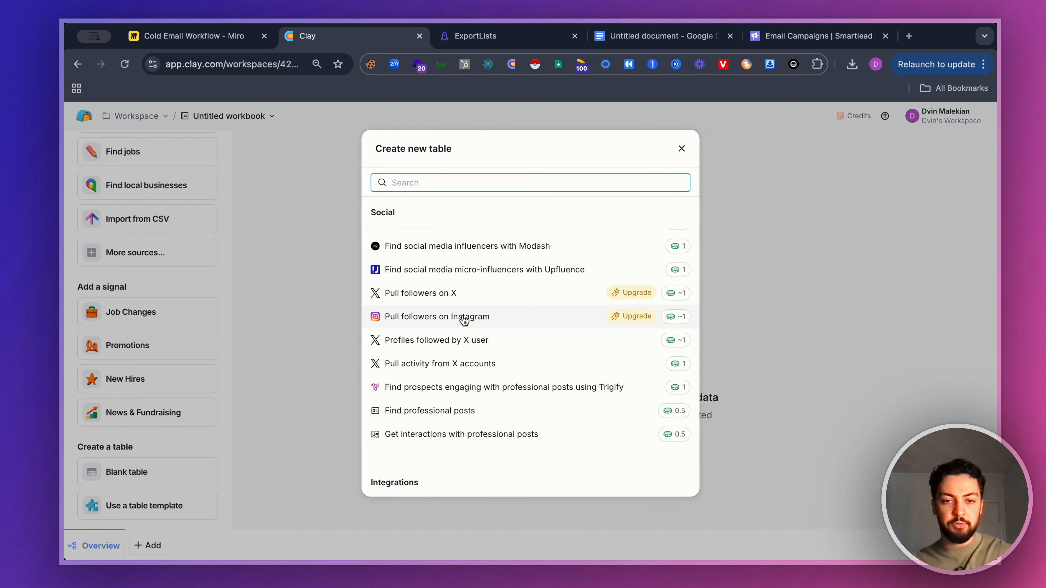
Search the sources for "google maps" and open the setup for finding local businesses using Google Maps
text(google)
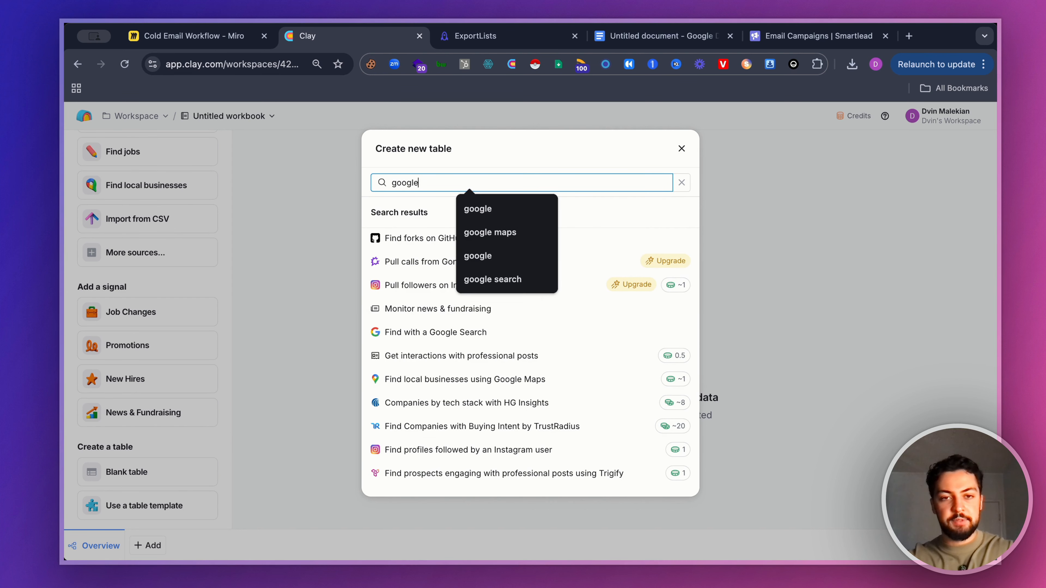
text( maps)
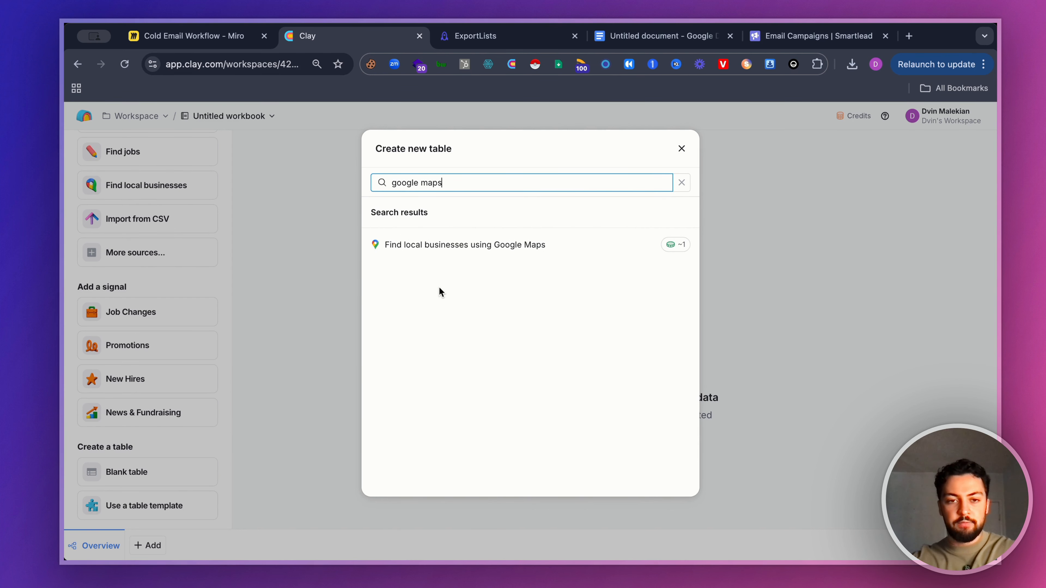
click(443, 248)
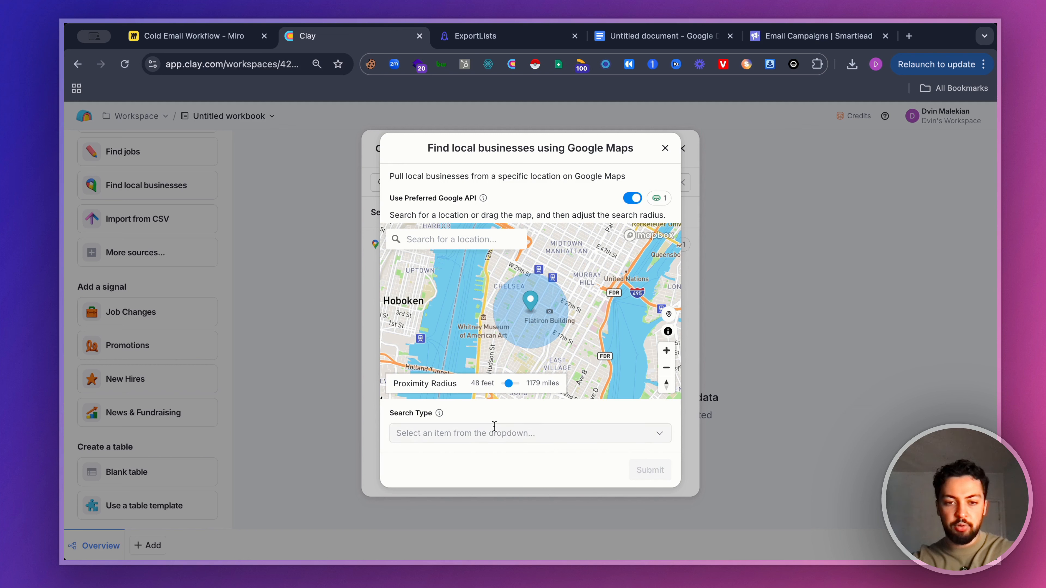
Set the local business search type to Business types and choose Art Gallery as the business type
click(494, 433)
click(484, 460)
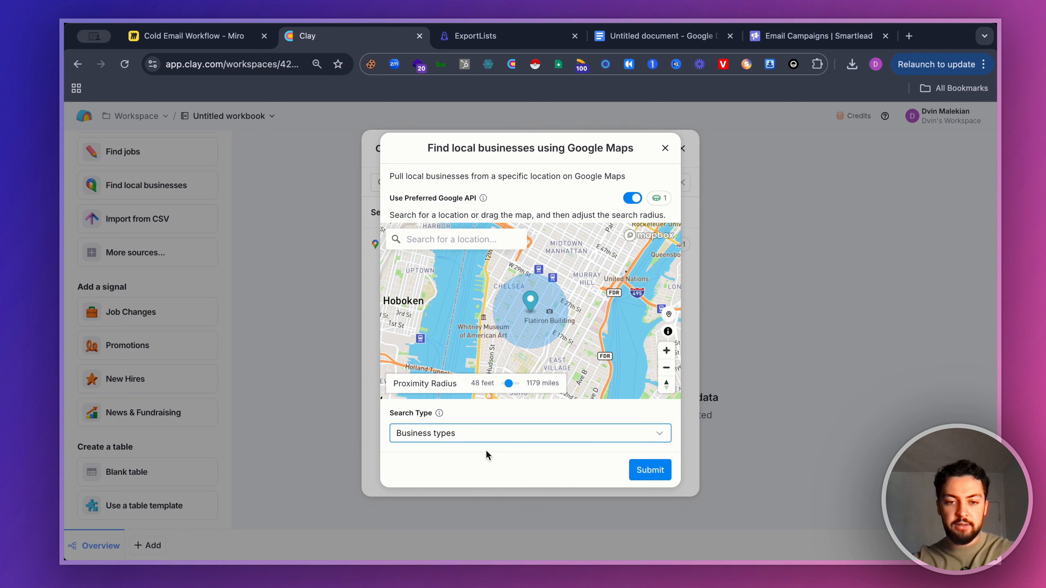
scroll(518, 435, down, 3)
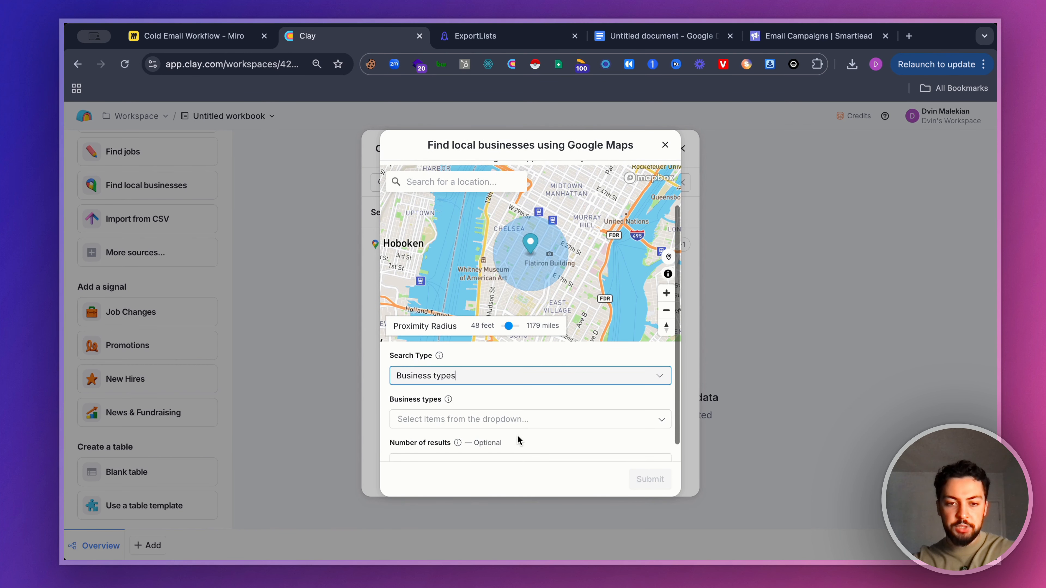
click(511, 417)
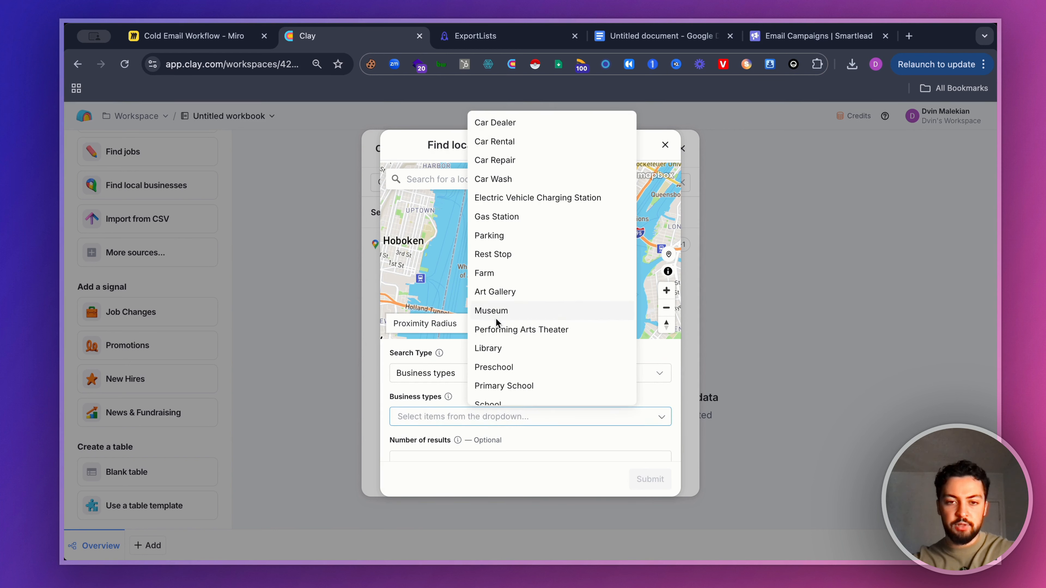
click(494, 293)
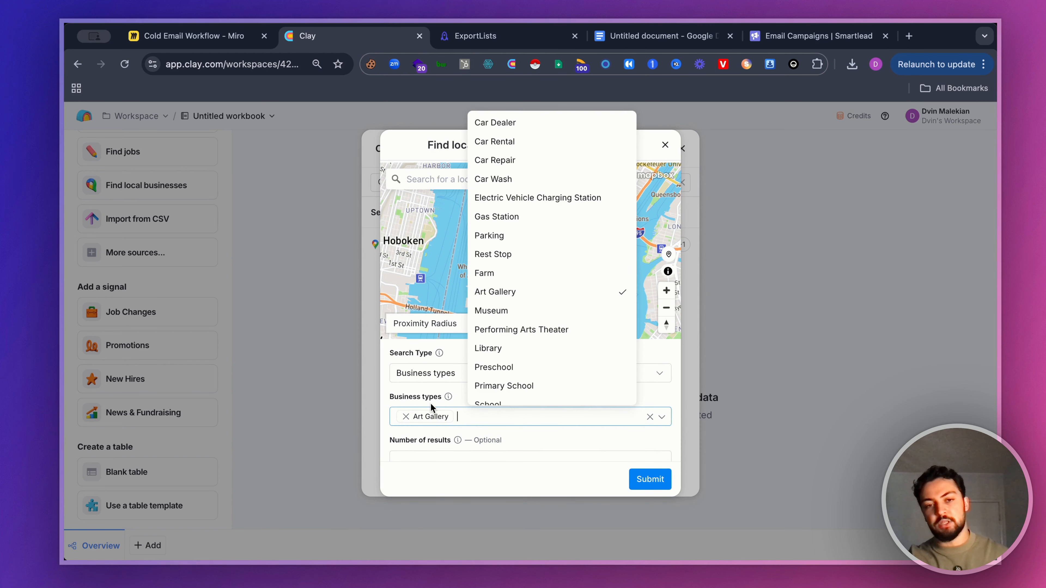
Leave the Google Maps business setup and the new-table source list, and open the Apollo_-_new_x34618 table from the workspace home
click(432, 393)
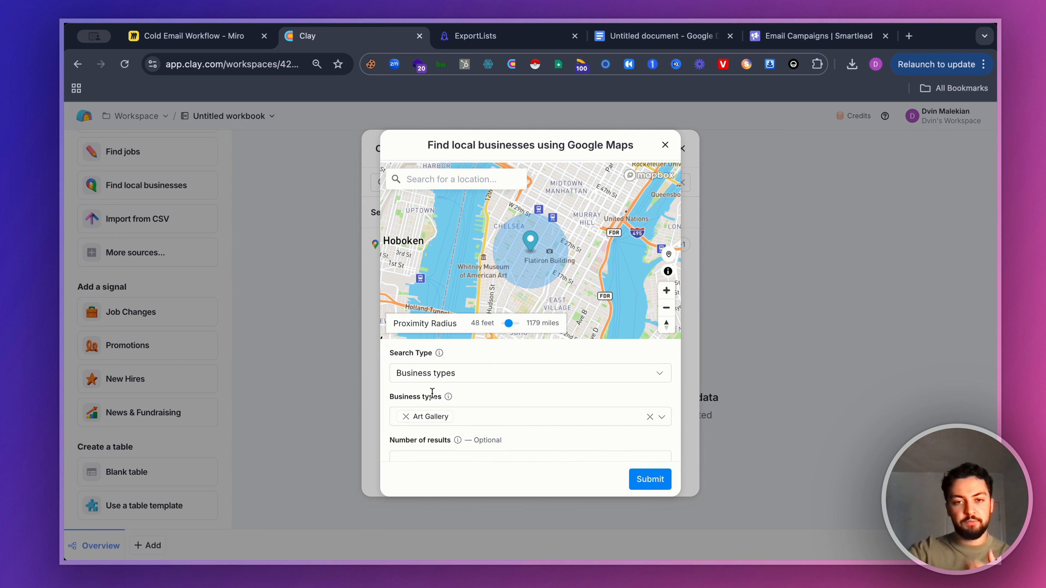
click(665, 146)
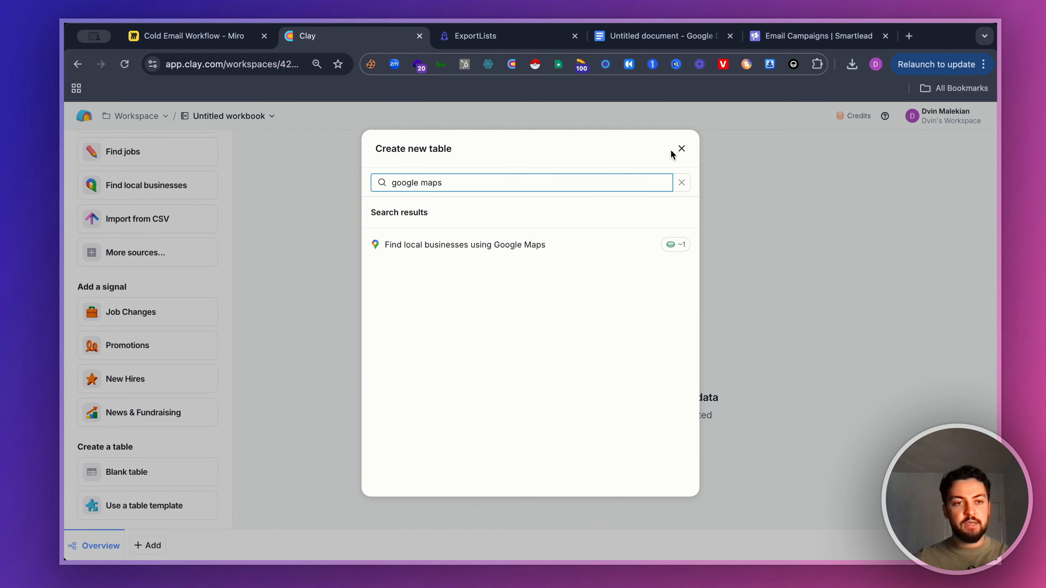
click(682, 149)
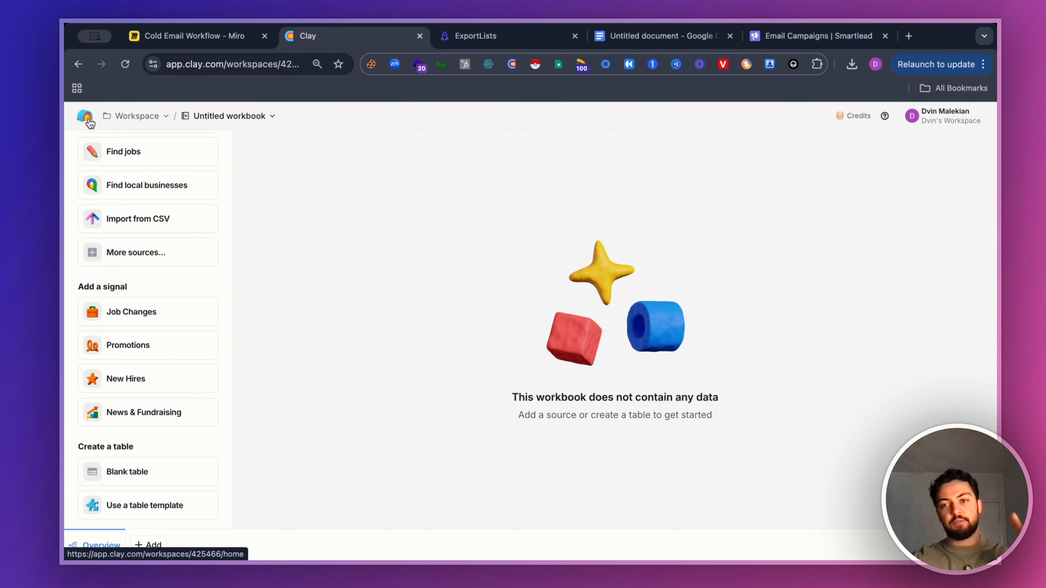
click(90, 122)
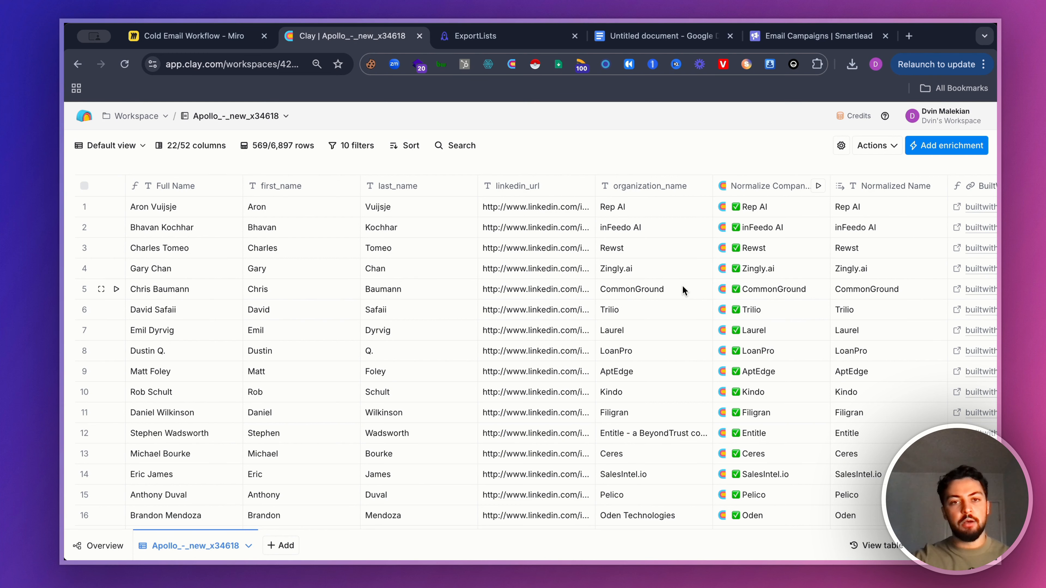
View the ExportLists site as a lead source, return to the Clay table and close the ExportLists page
click(513, 39)
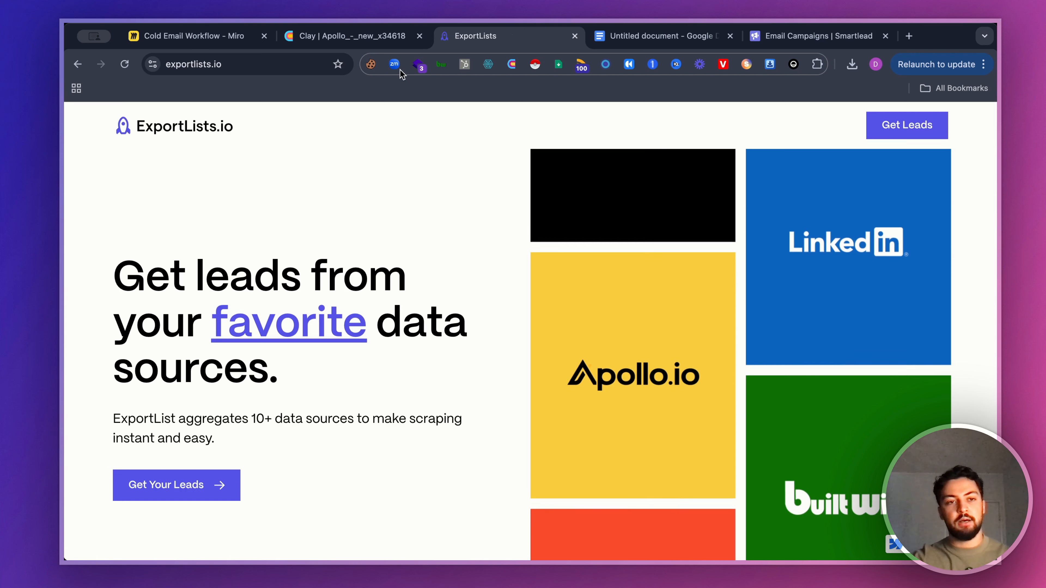
click(374, 43)
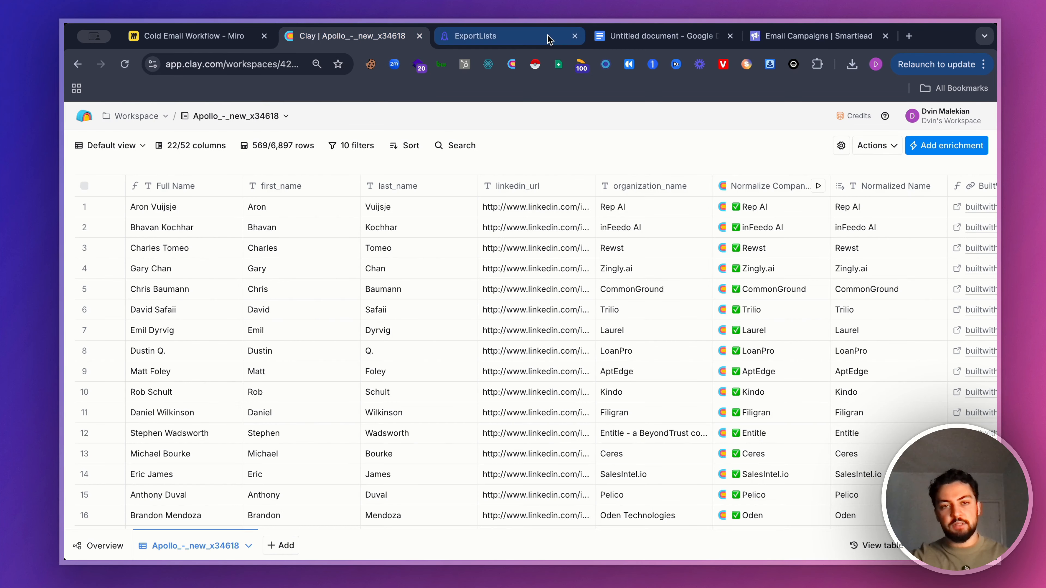
click(573, 36)
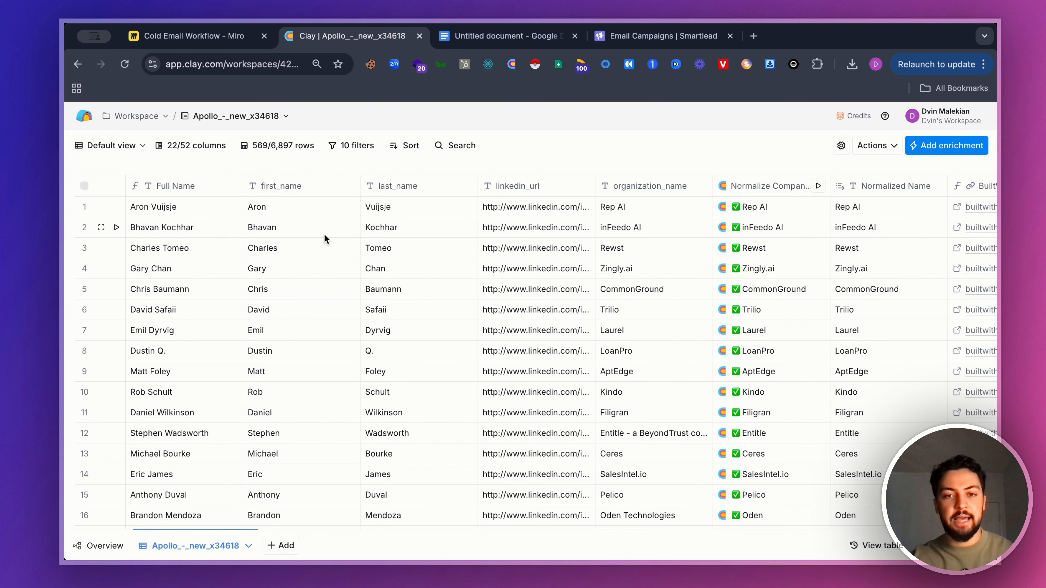
Review the settings of the Normalize Company Name column and close them
scroll(325, 234, right, 3)
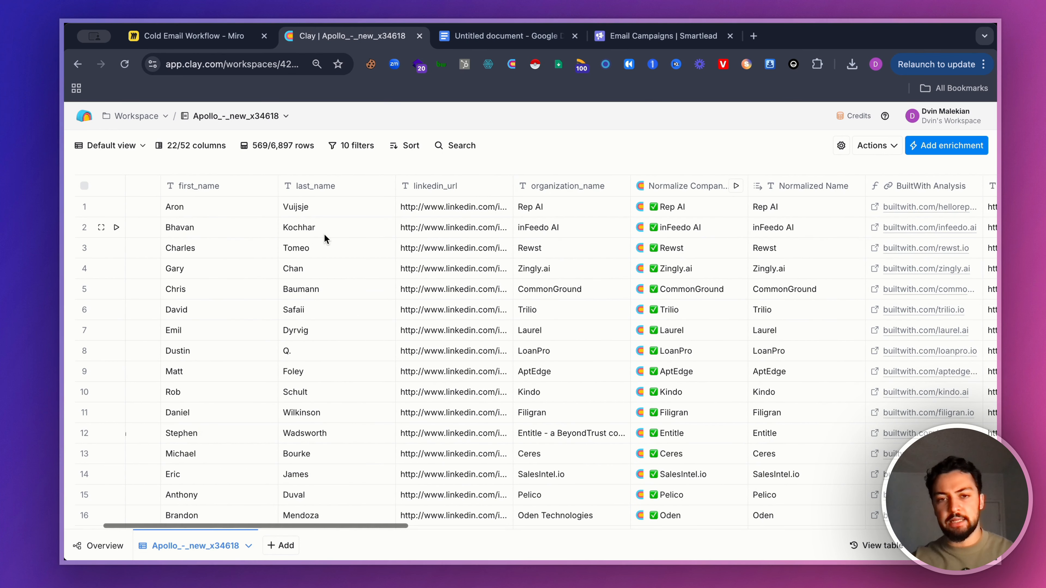
scroll(324, 234, right, 3)
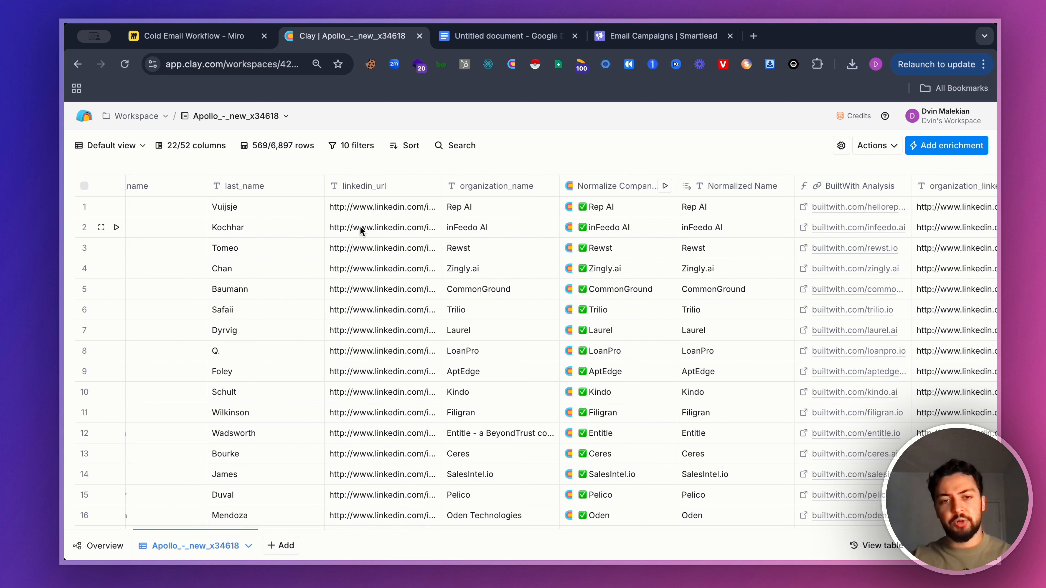
click(603, 189)
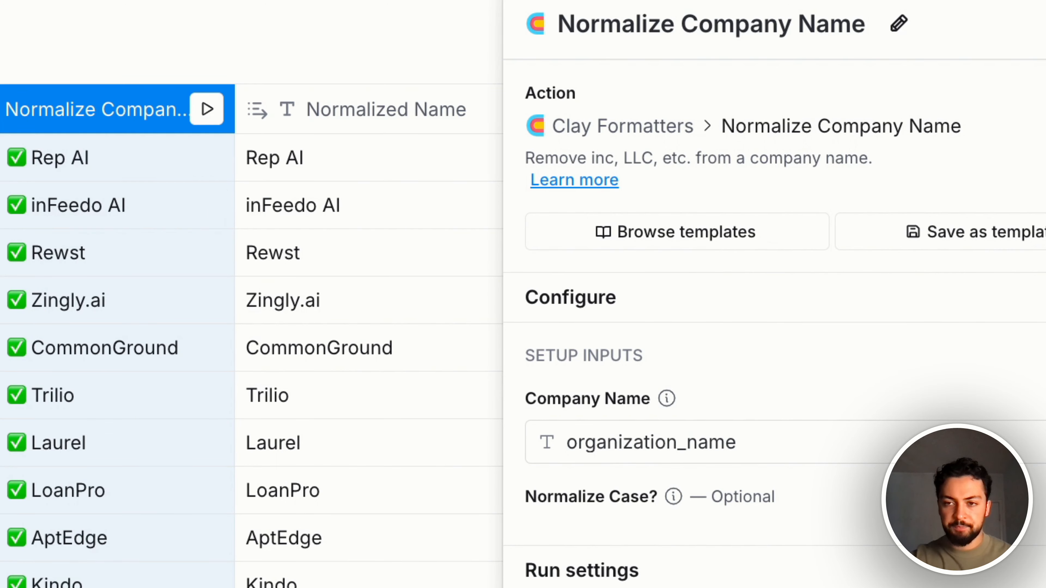
click(1009, 128)
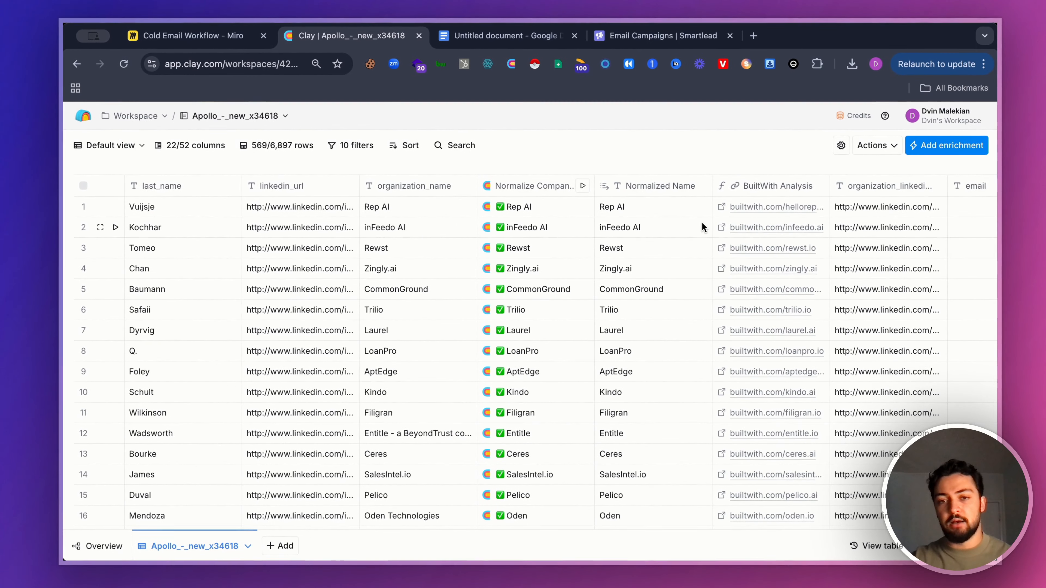
Find the Hubspot Presence column in the lead table and view its column options
scroll(668, 219, right, 1)
scroll(703, 223, right, 3)
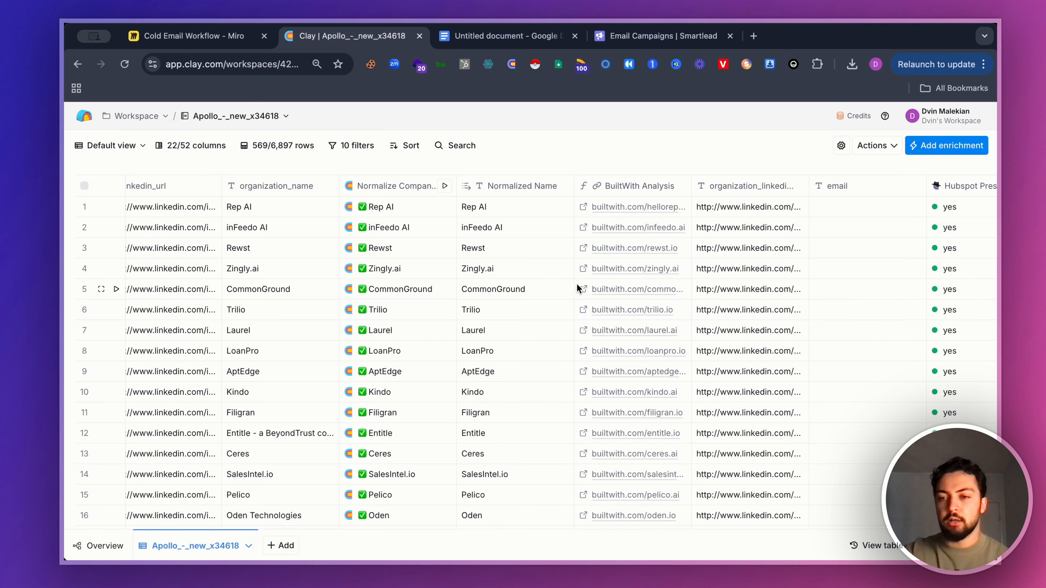
scroll(577, 284, right, 5)
click(870, 188)
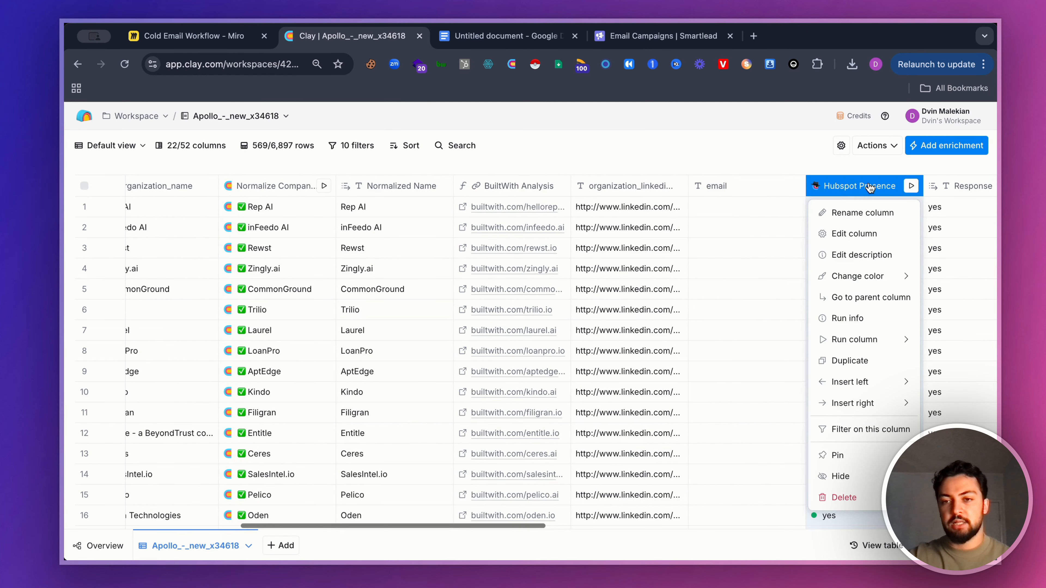
scroll(868, 183, right, 8)
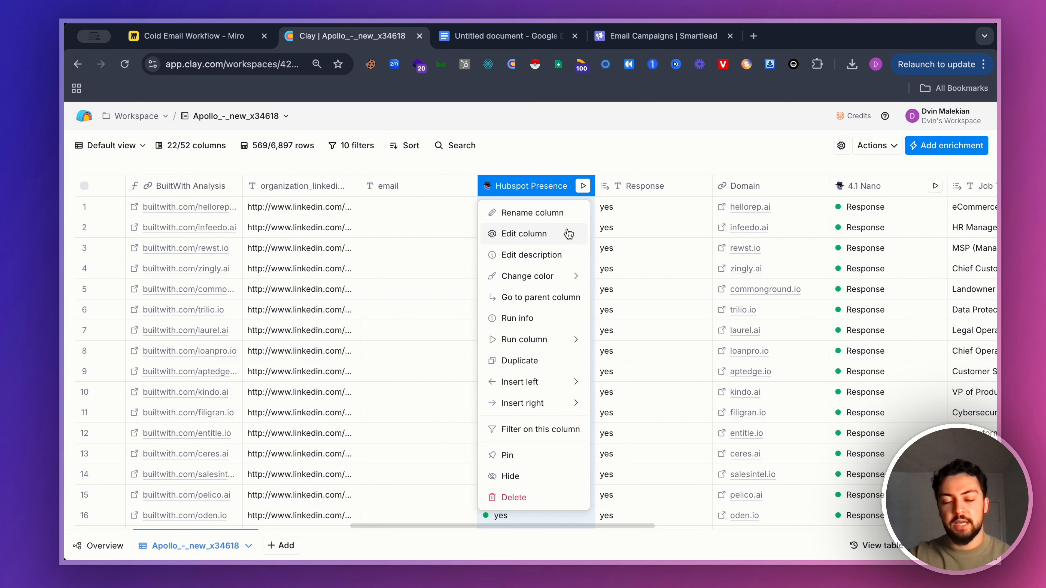
key(Return)
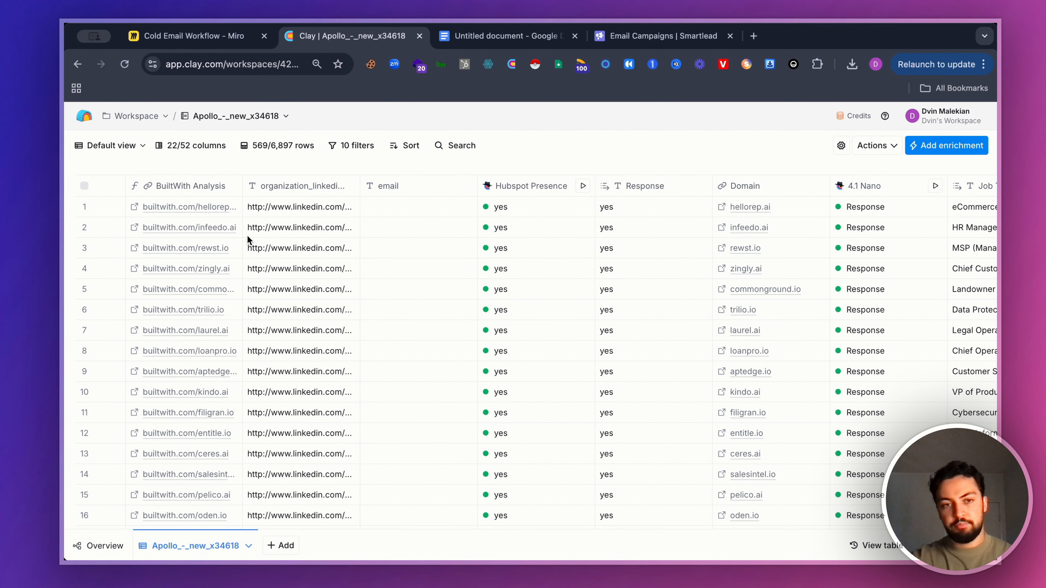
Check the BuiltWith technology profile of rewst.io for Hubspot, return to the Clay table and close the profile page
click(136, 252)
click(136, 251)
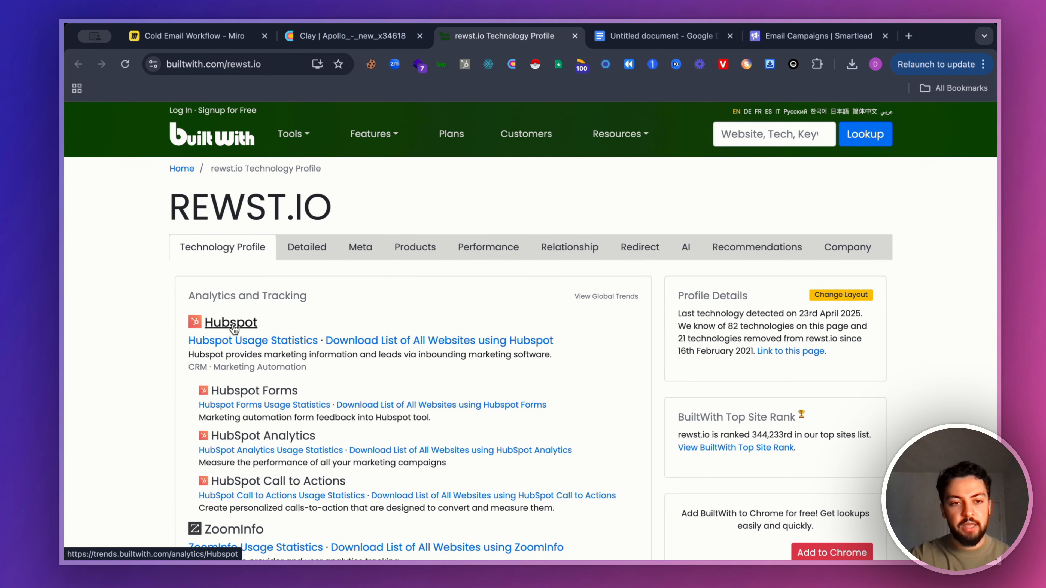
click(357, 44)
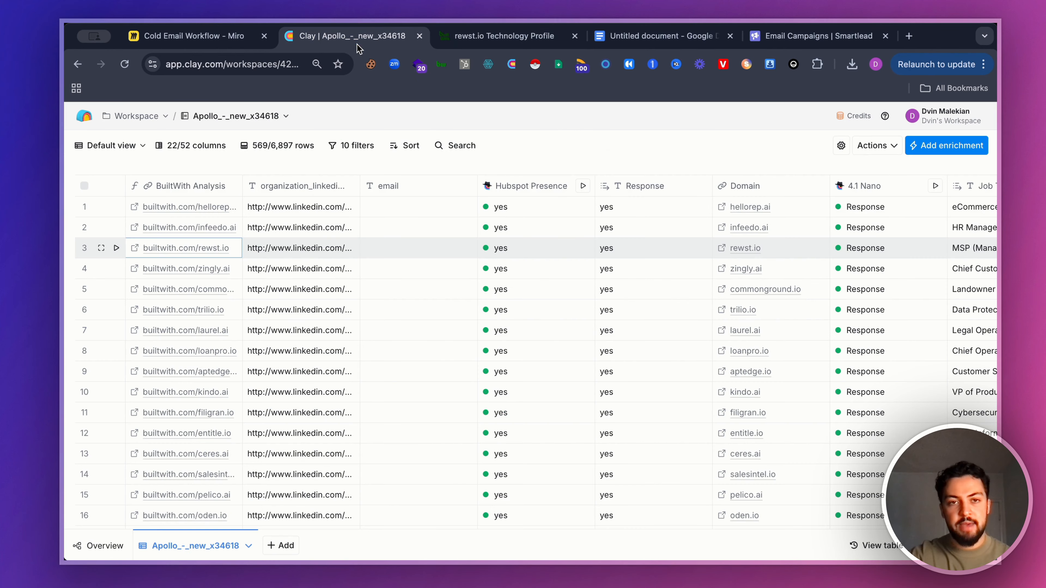
click(575, 36)
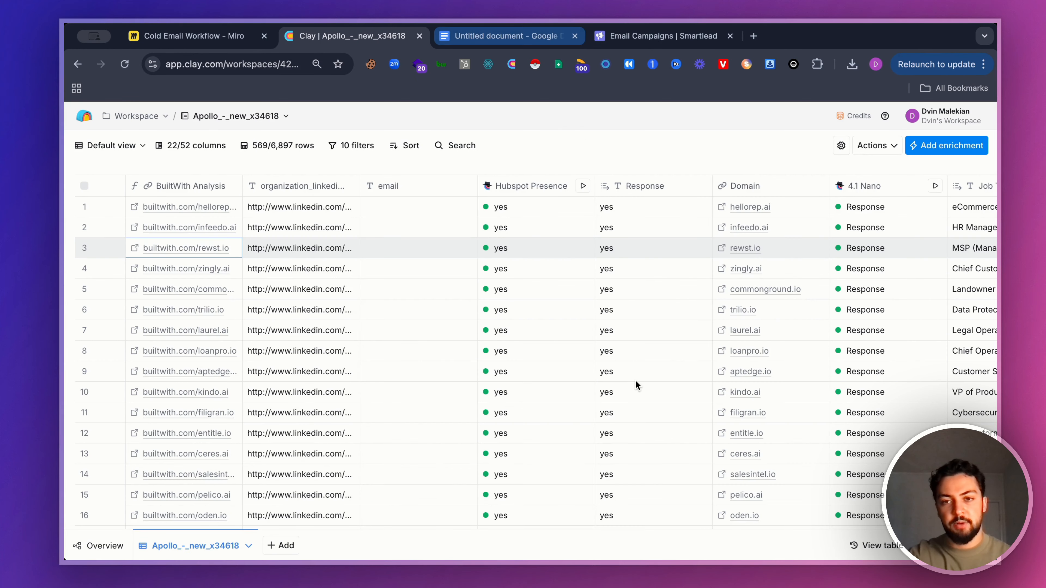
Review the 4.1 Nano column's prompt beside the Job Title and Industry columns, and close its settings
scroll(636, 380, right, 10)
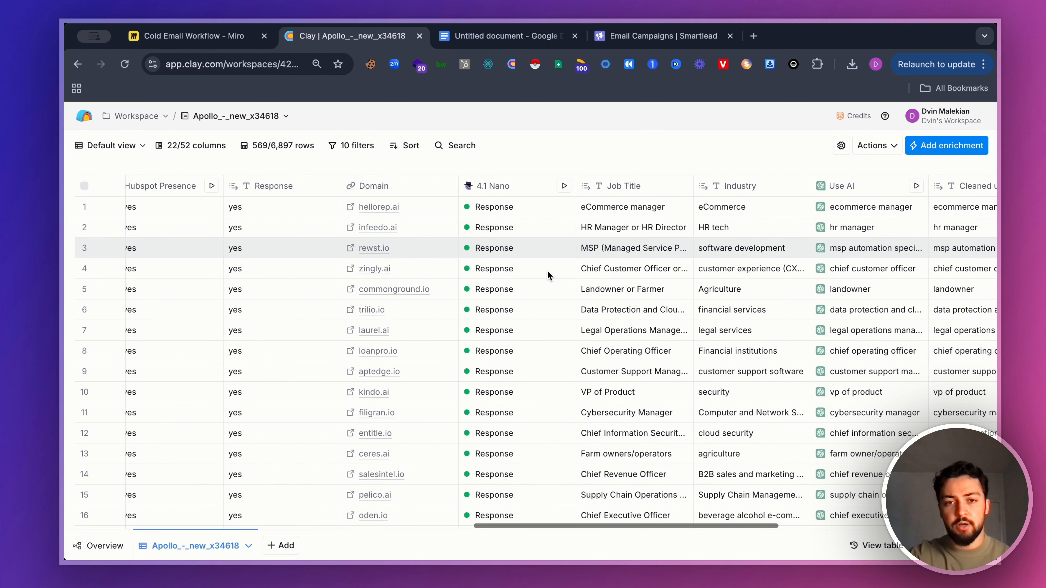
click(521, 187)
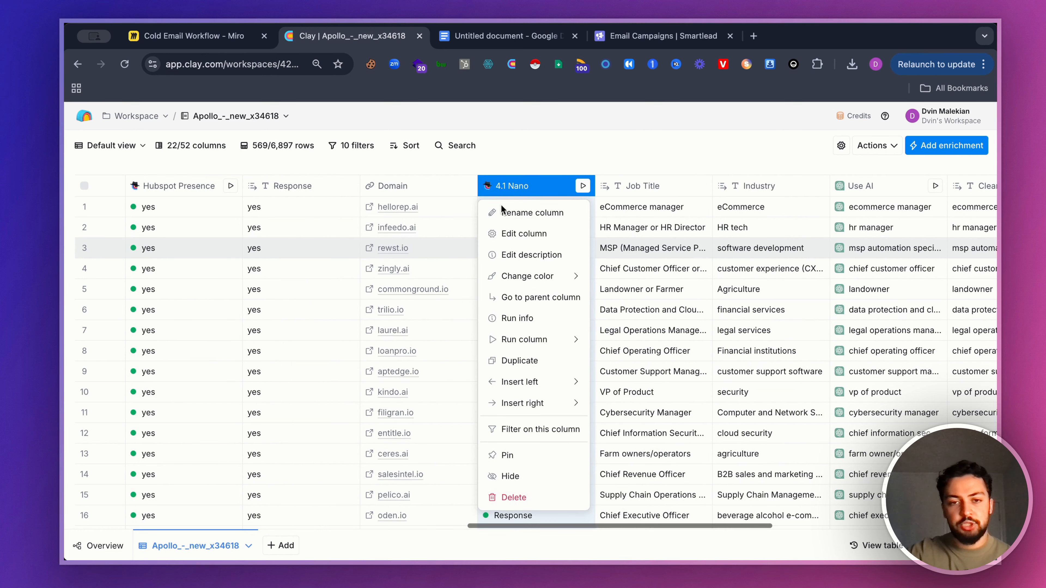
click(521, 235)
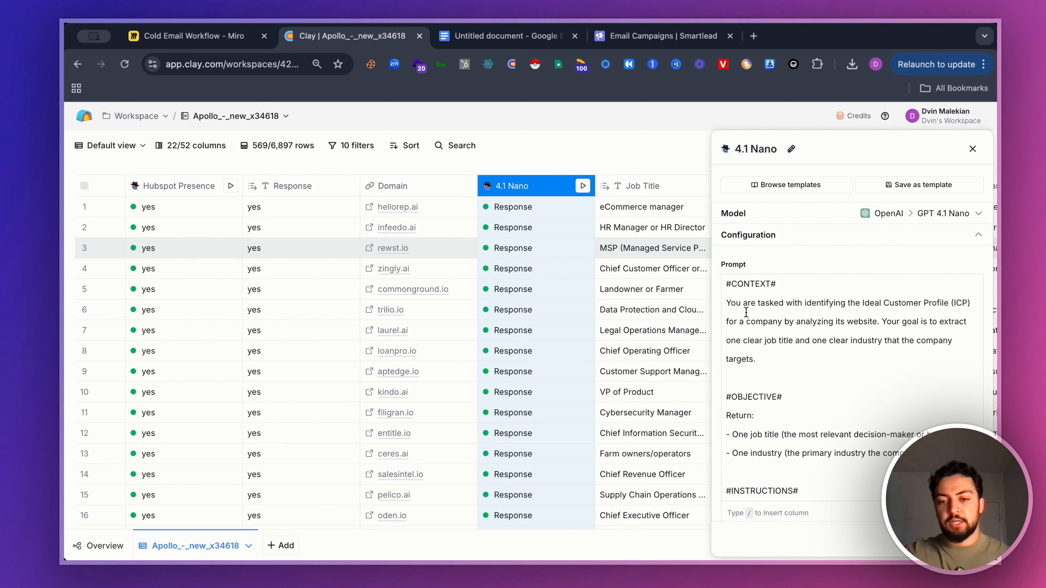
scroll(668, 339, right, 2)
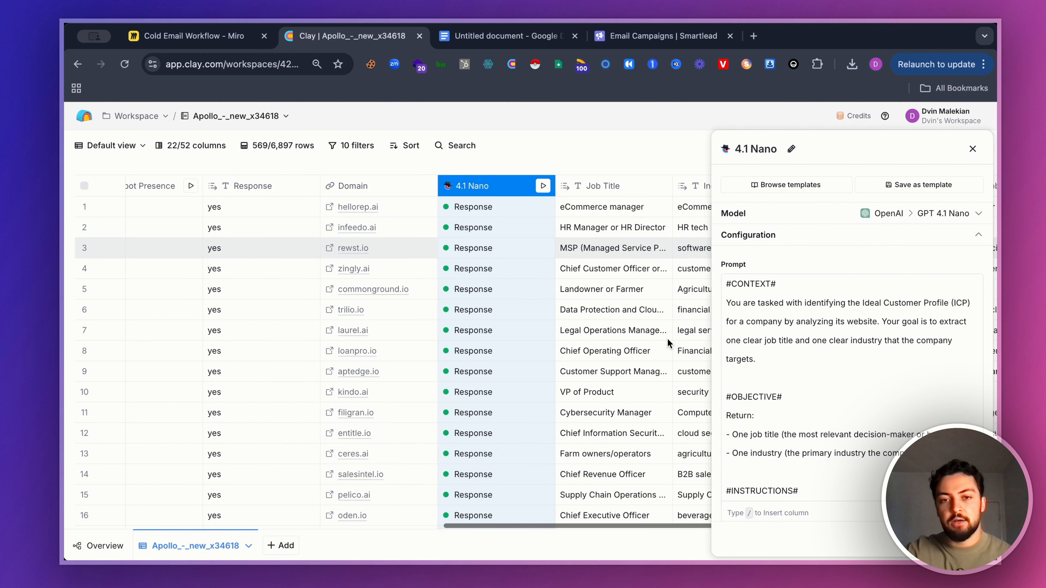
scroll(668, 338, right, 3)
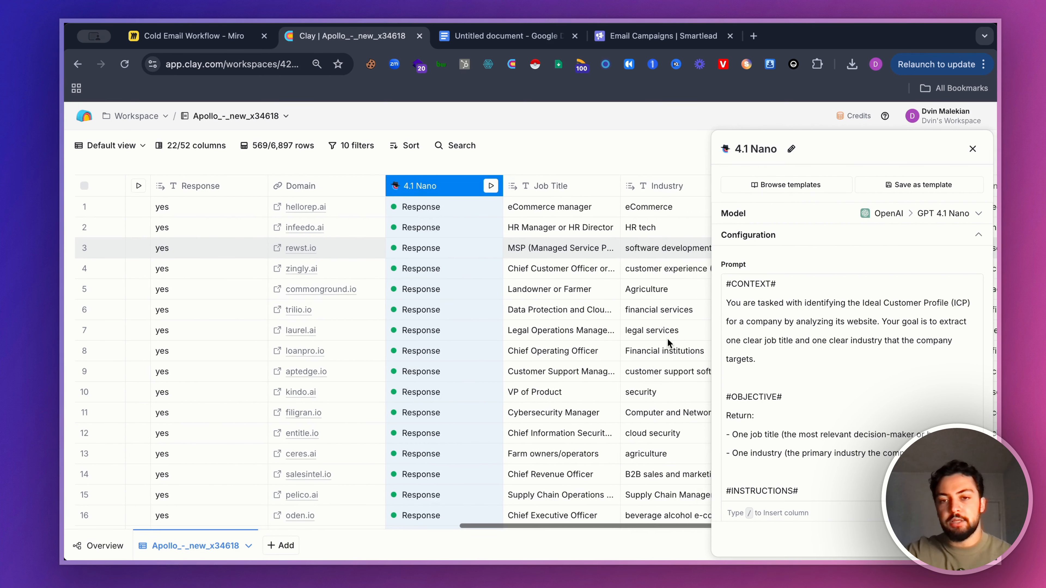
scroll(668, 339, right, 1)
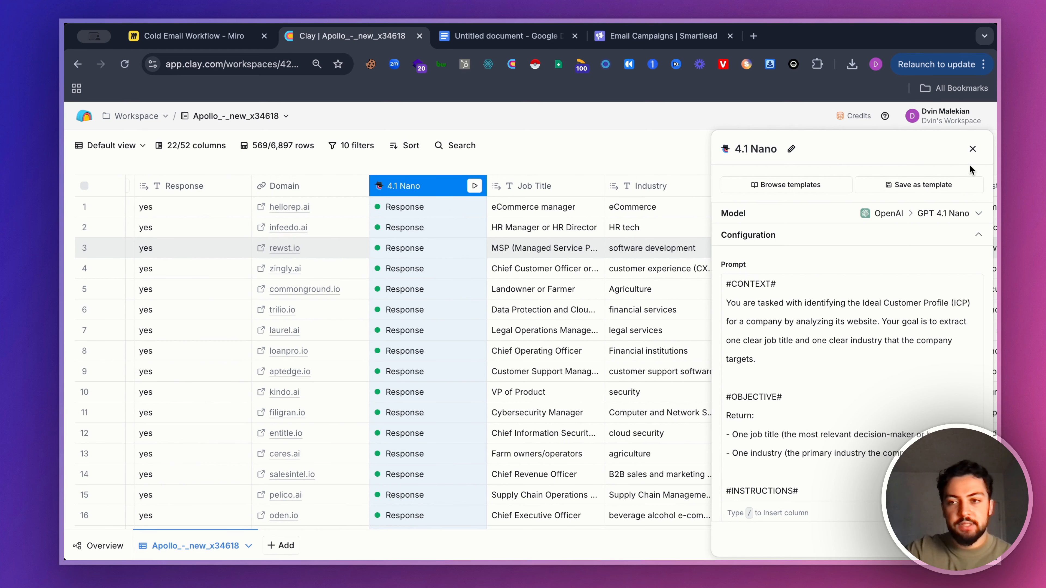
click(973, 149)
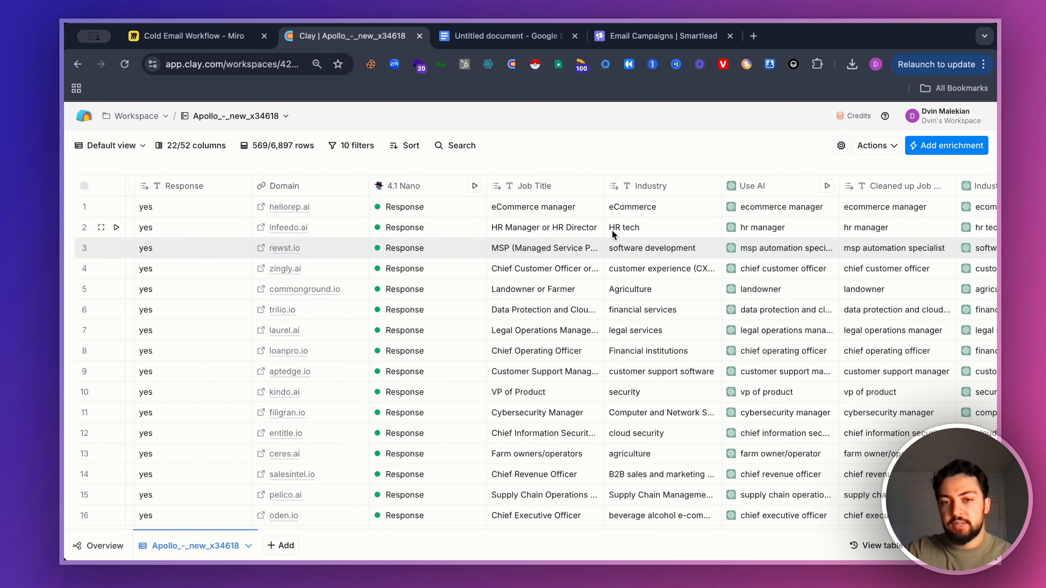
Open the infeedo.ai website from the Domain column to check its target customers, return to Clay and close the site
click(262, 232)
click(261, 231)
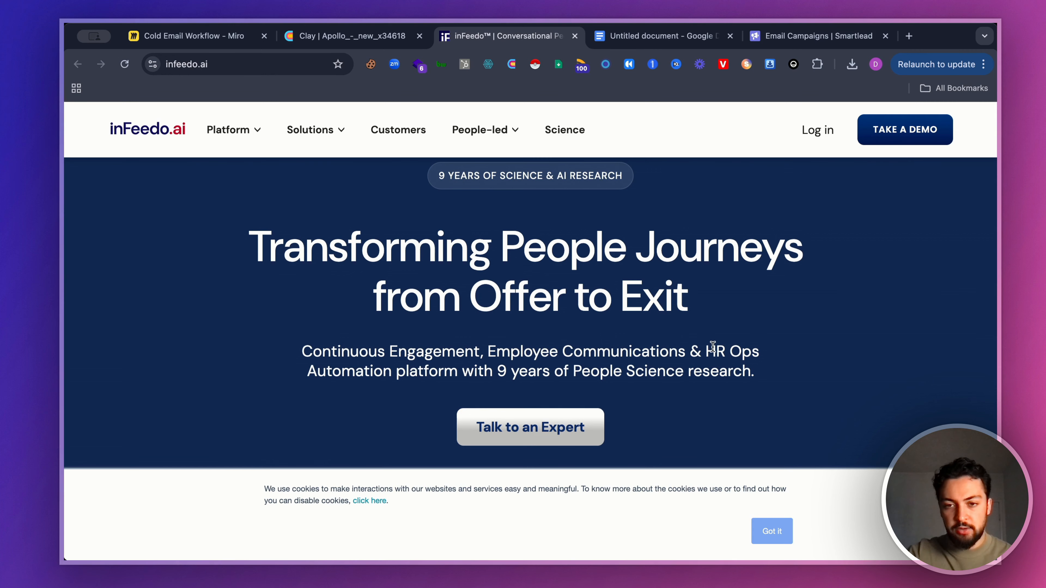
click(348, 36)
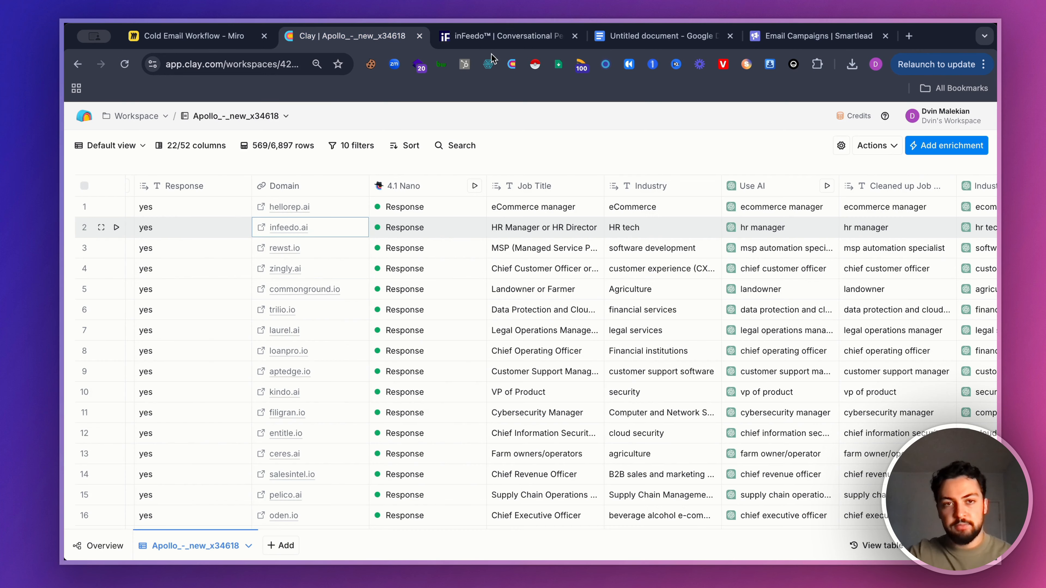
click(575, 36)
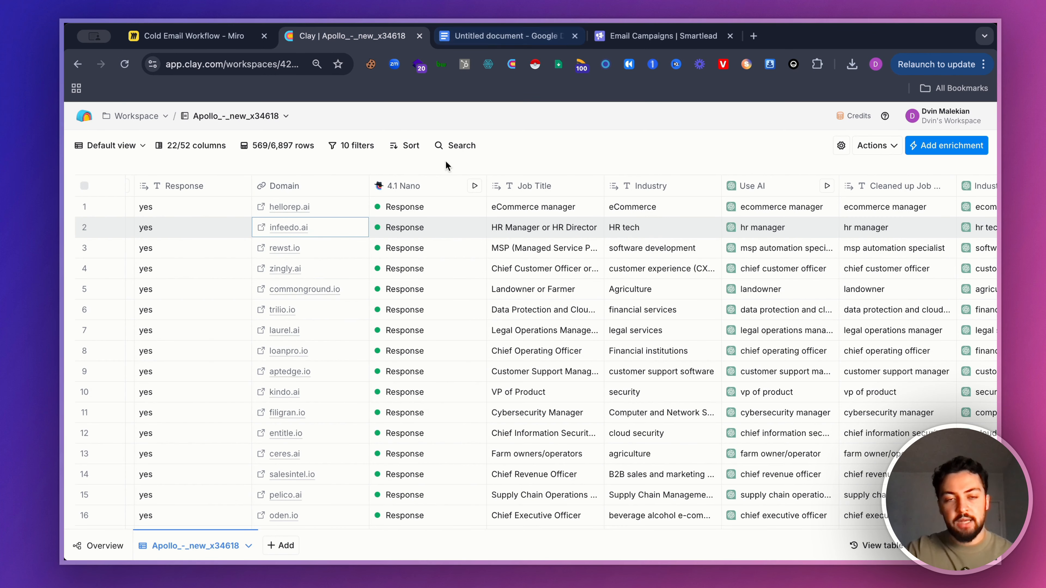
Read the full 4.1 Nano prompt, from its instructions through the fallback to the defined outputs, and close the column settings
click(402, 186)
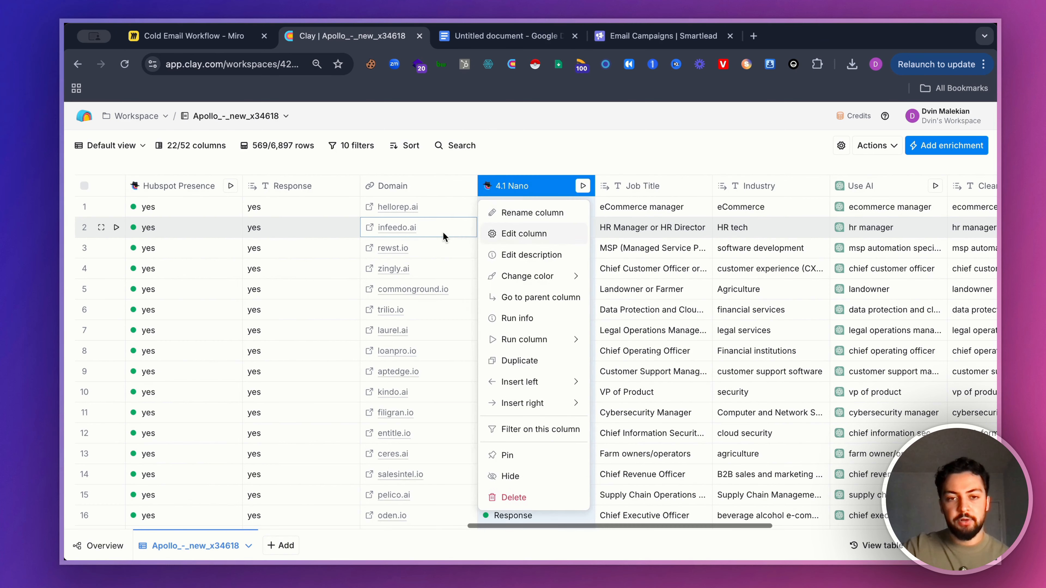
click(504, 188)
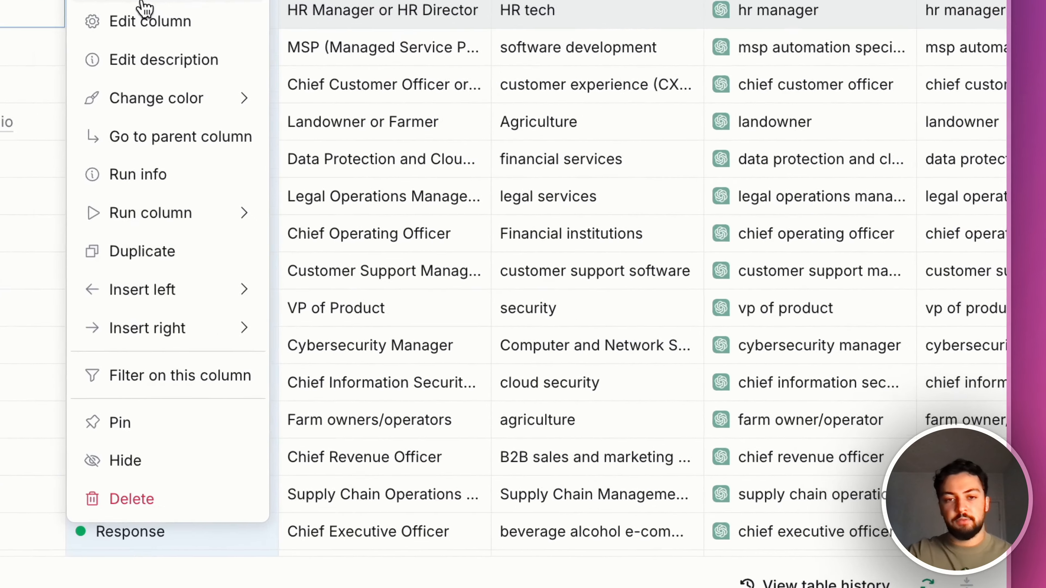
click(522, 232)
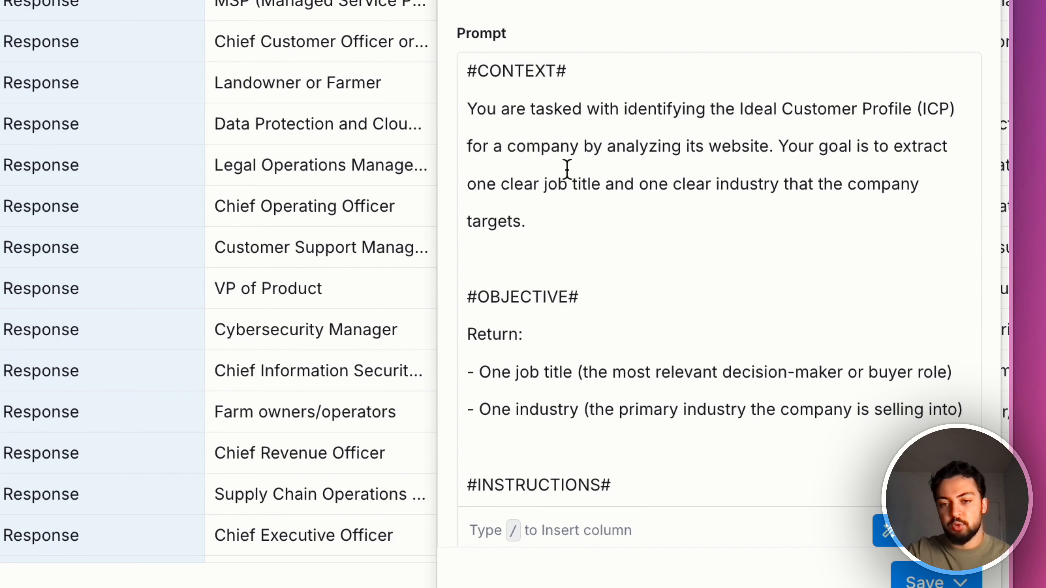
scroll(567, 169, down, 6)
scroll(567, 173, down, 10)
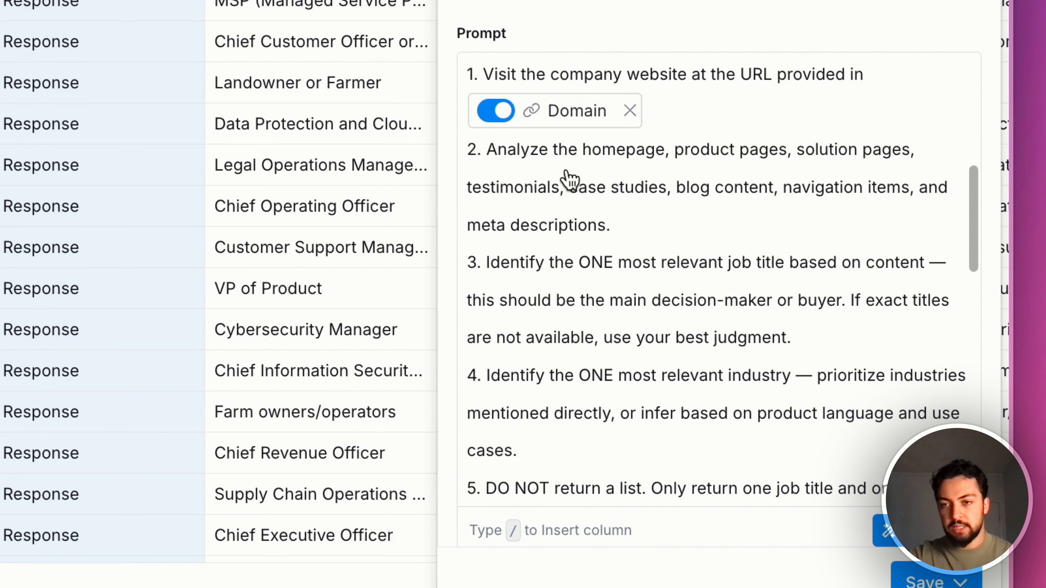
scroll(567, 170, down, 10)
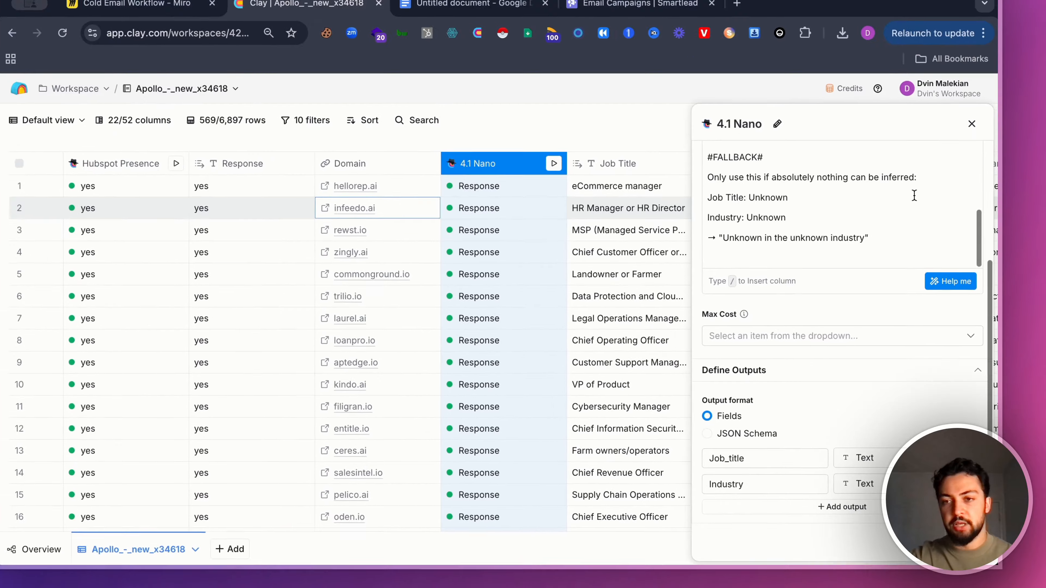
click(1022, 125)
Review the Find Work Email column's waterfall settings, browse the other actions that could be added to the sequence, and close the settings
scroll(628, 334, right, 5)
scroll(628, 334, right, 2)
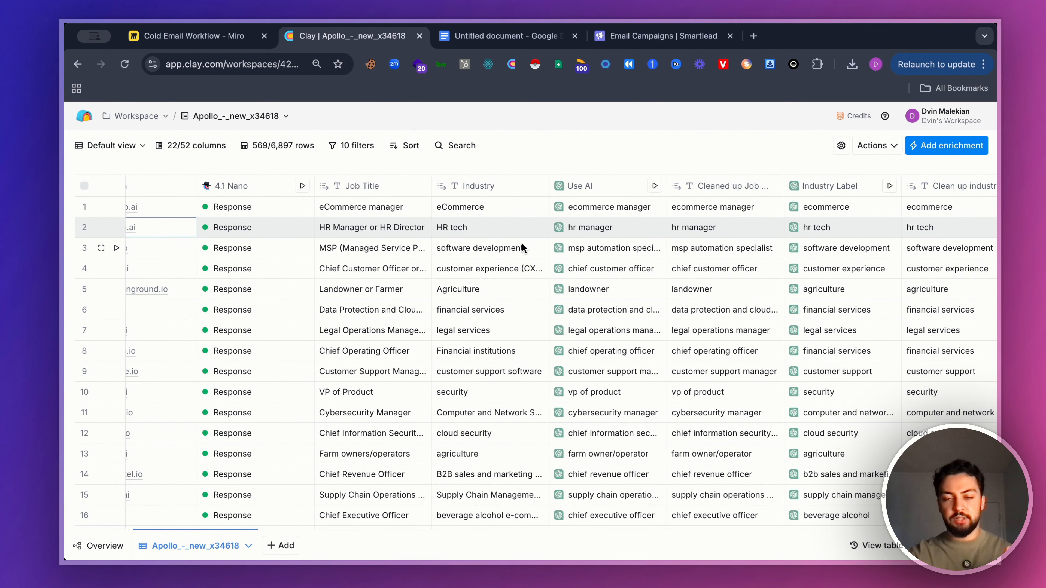
scroll(636, 250, right, 1)
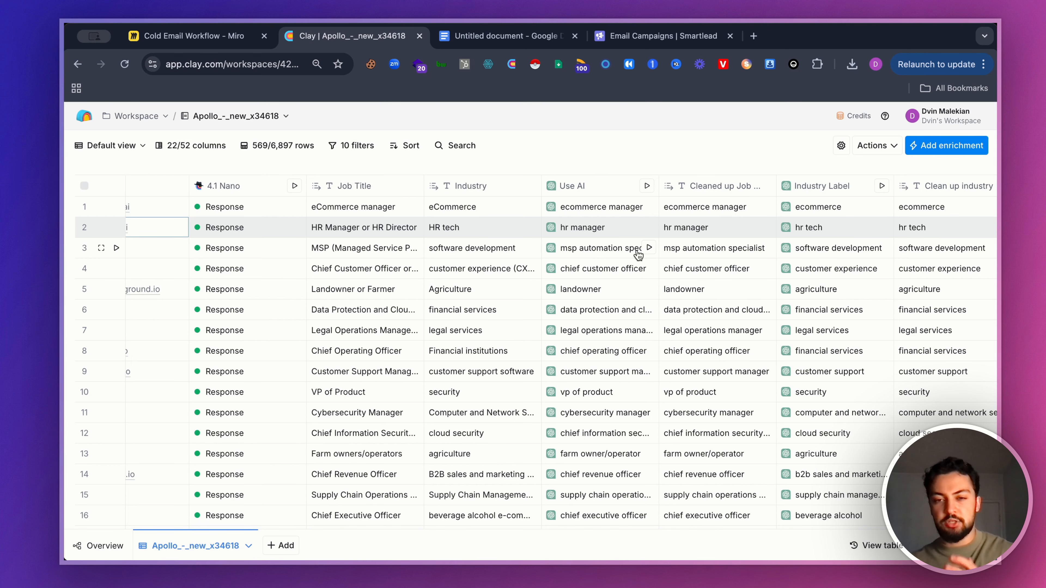
scroll(638, 253, right, 5)
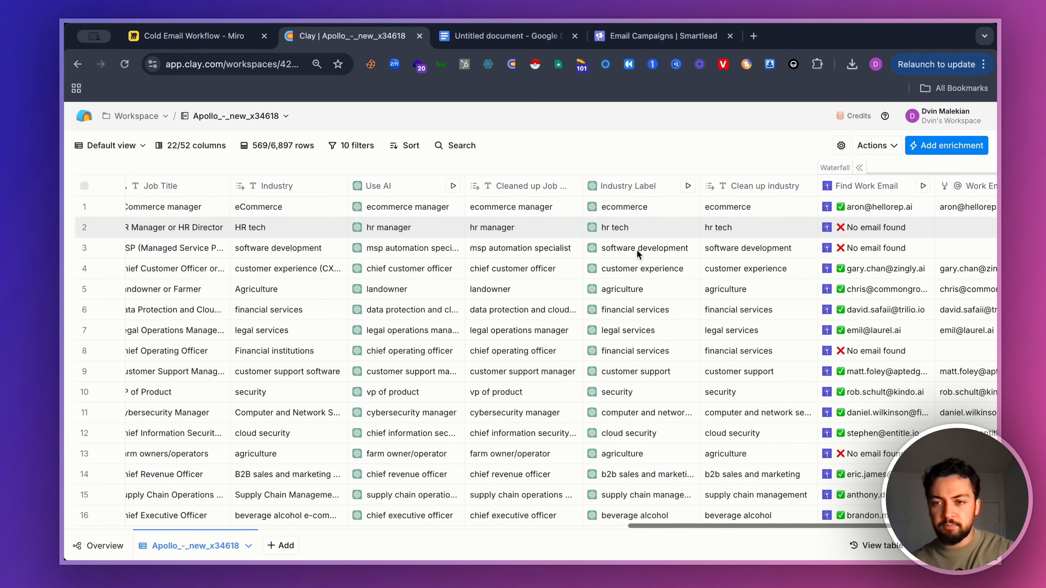
scroll(623, 363, down, 1)
scroll(622, 363, up, 1)
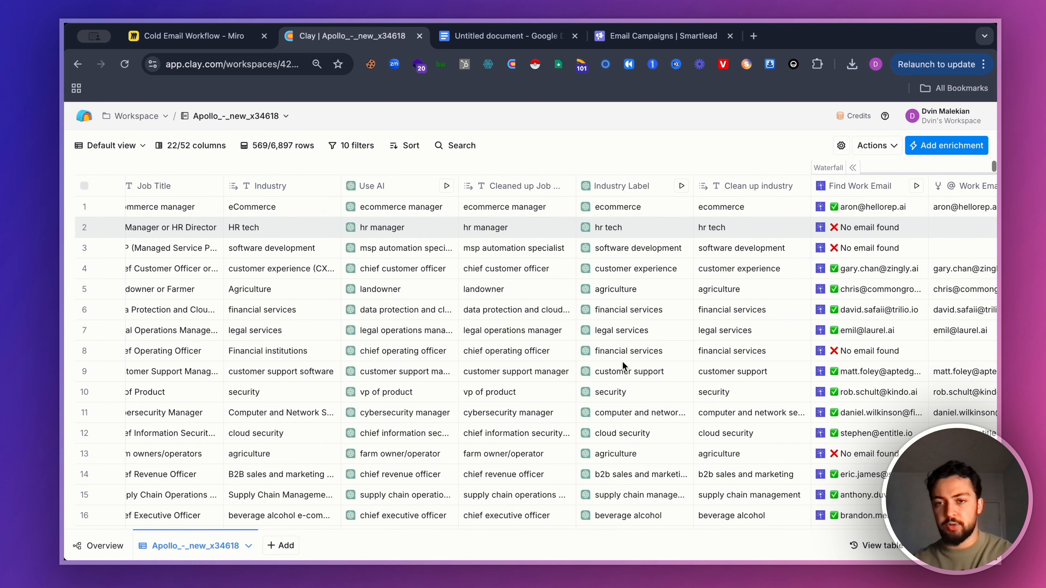
click(831, 194)
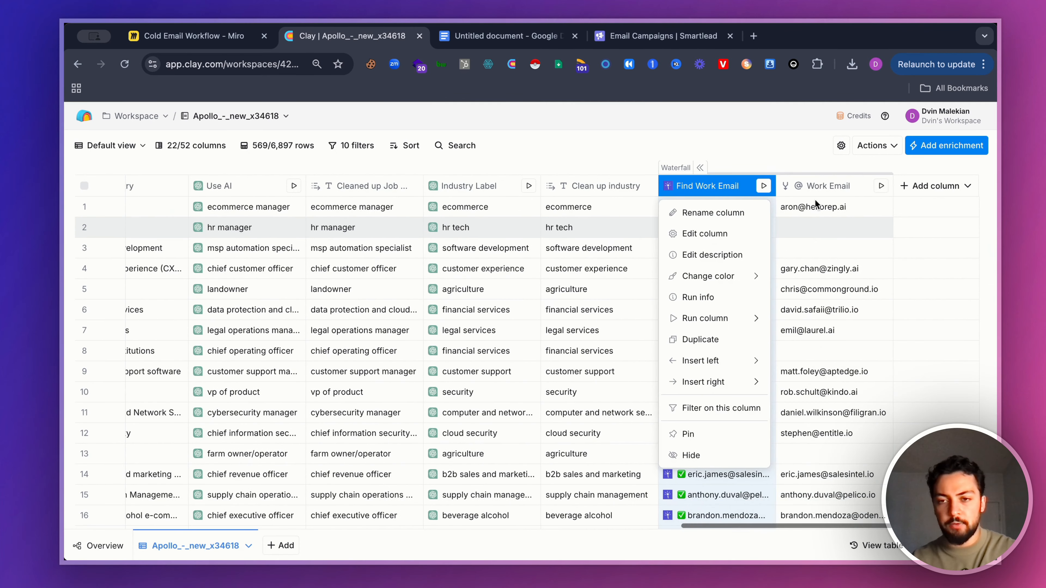
click(709, 235)
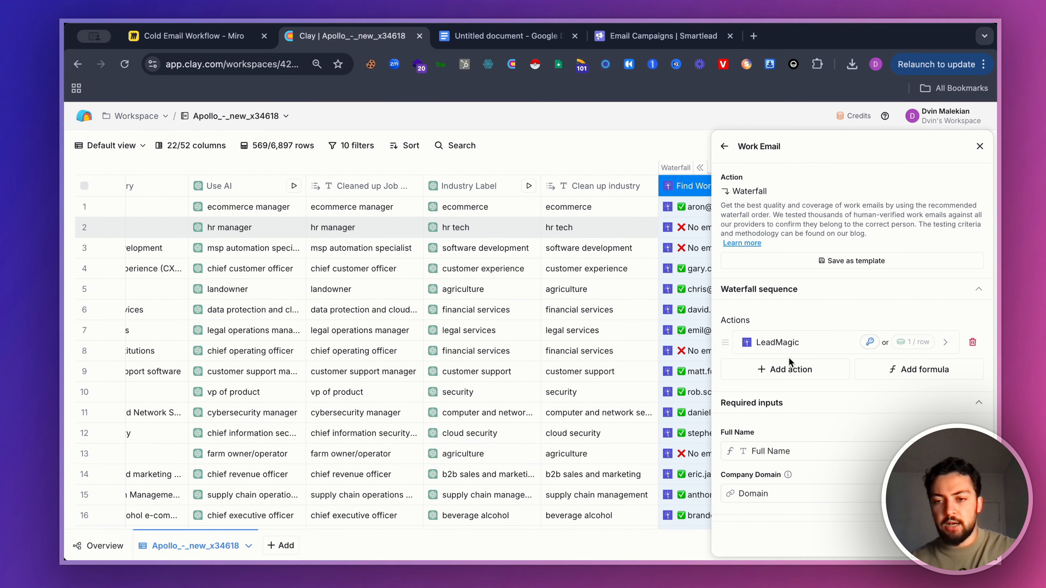
click(798, 370)
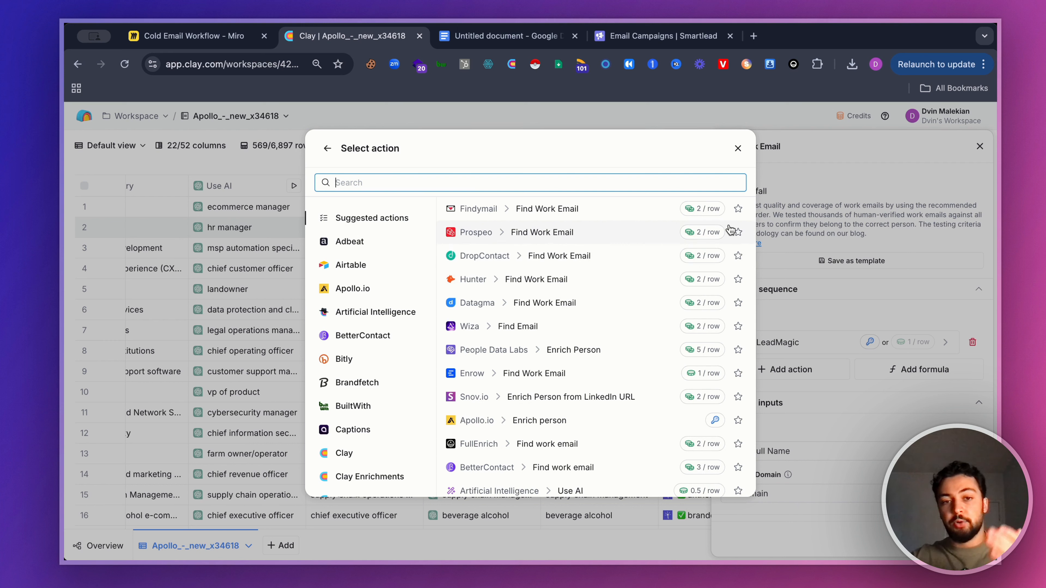
click(736, 158)
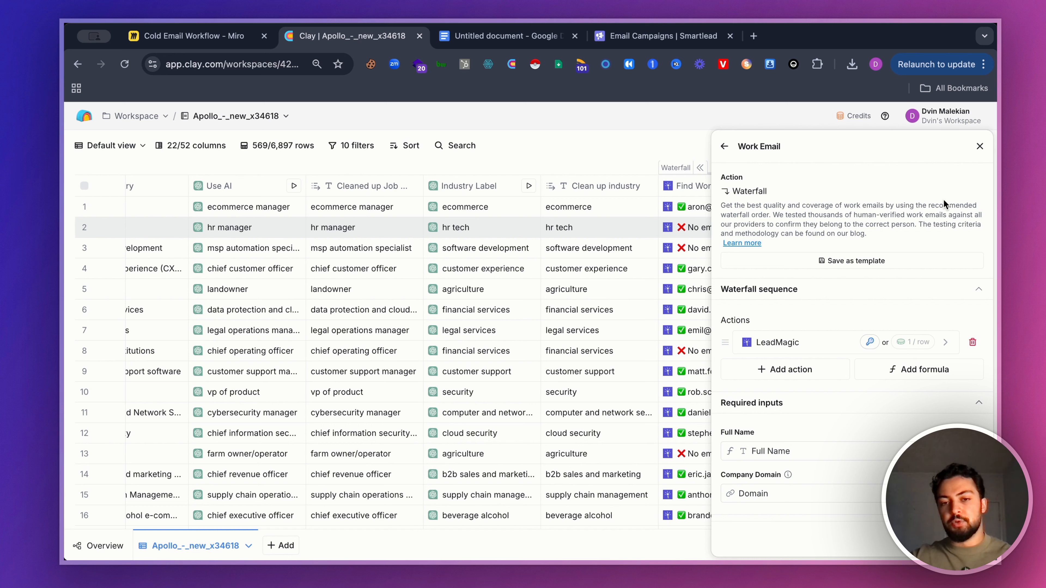
click(979, 149)
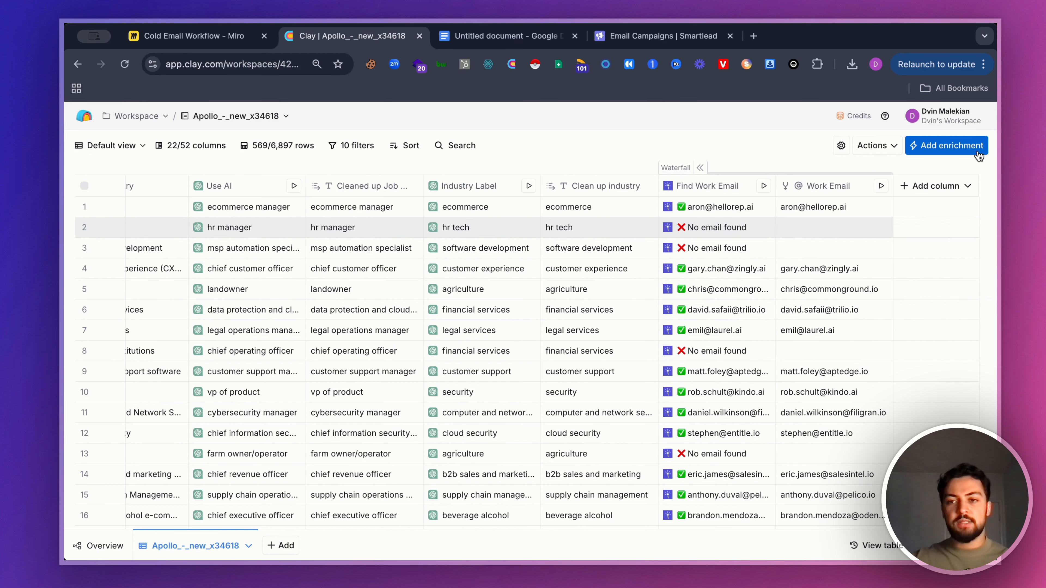
Export the enriched Apollo table as a CSV download
click(873, 146)
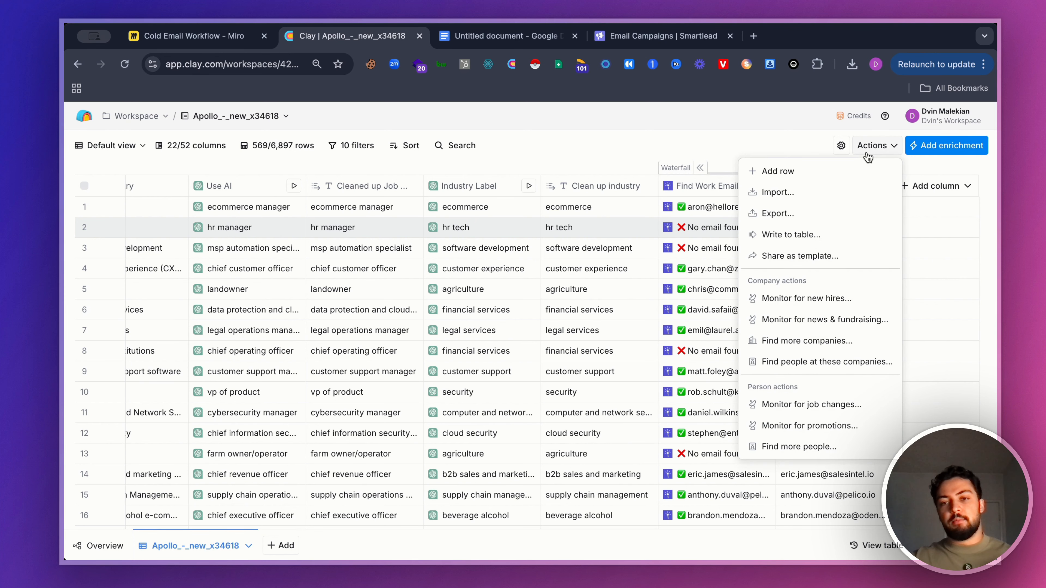
click(816, 224)
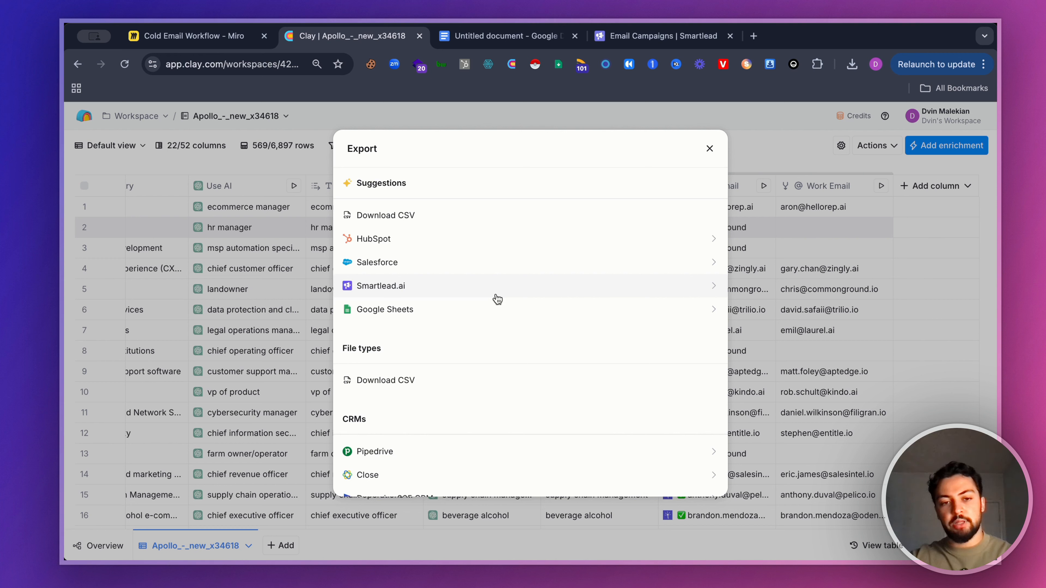
click(443, 381)
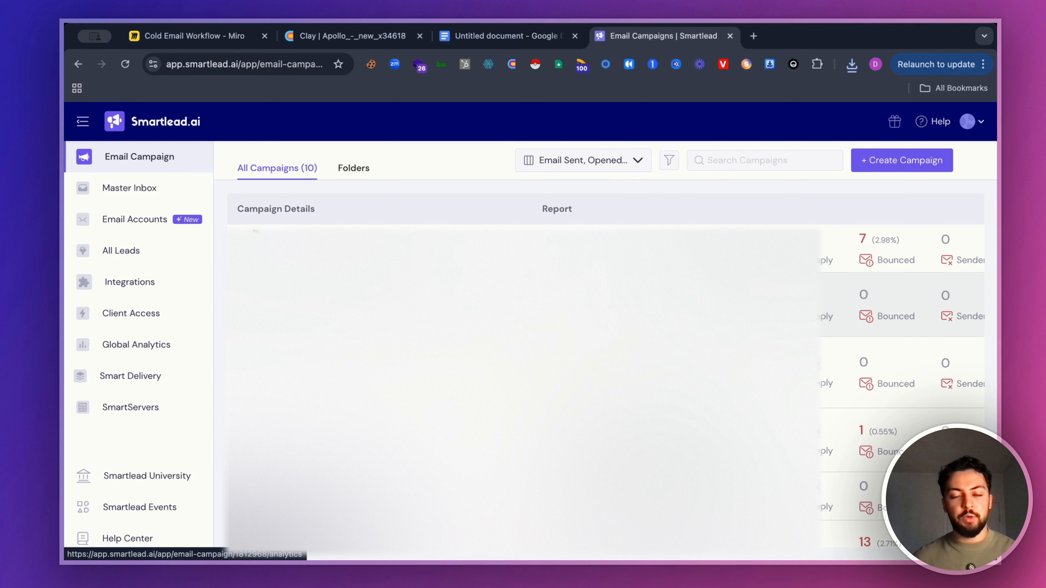
Open the Email Accounts list in Smartlead and look over the sending accounts, their daily limits and warmup reputation
click(126, 193)
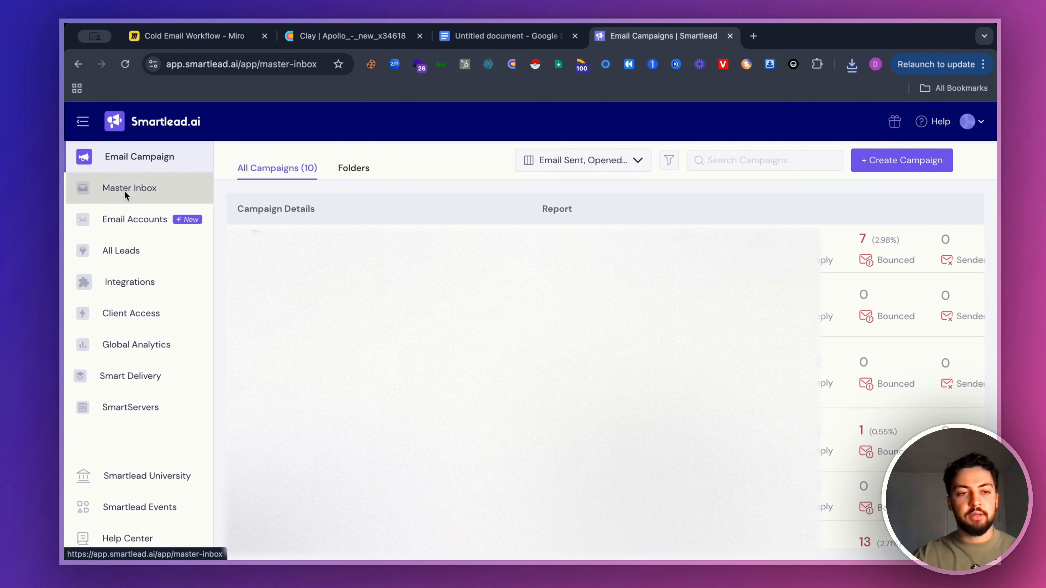
click(86, 224)
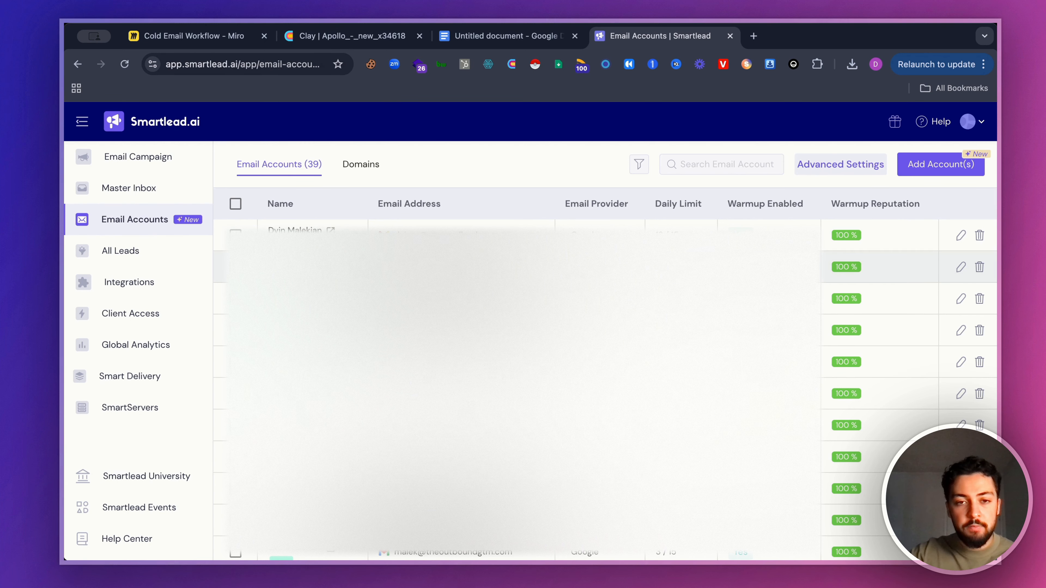
scroll(523, 247, down, 1)
scroll(523, 284, up, 1)
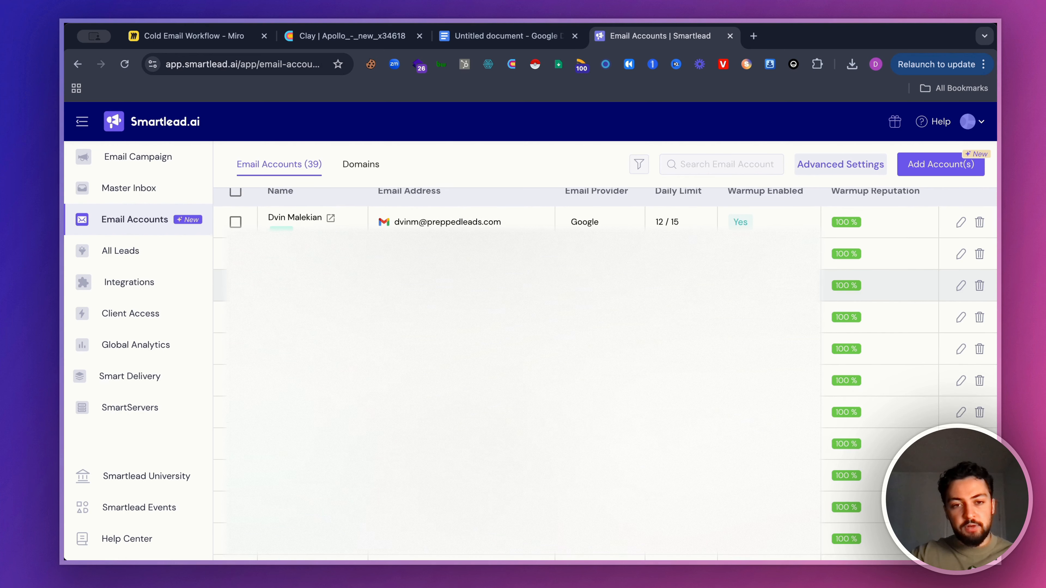
scroll(523, 284, up, 1)
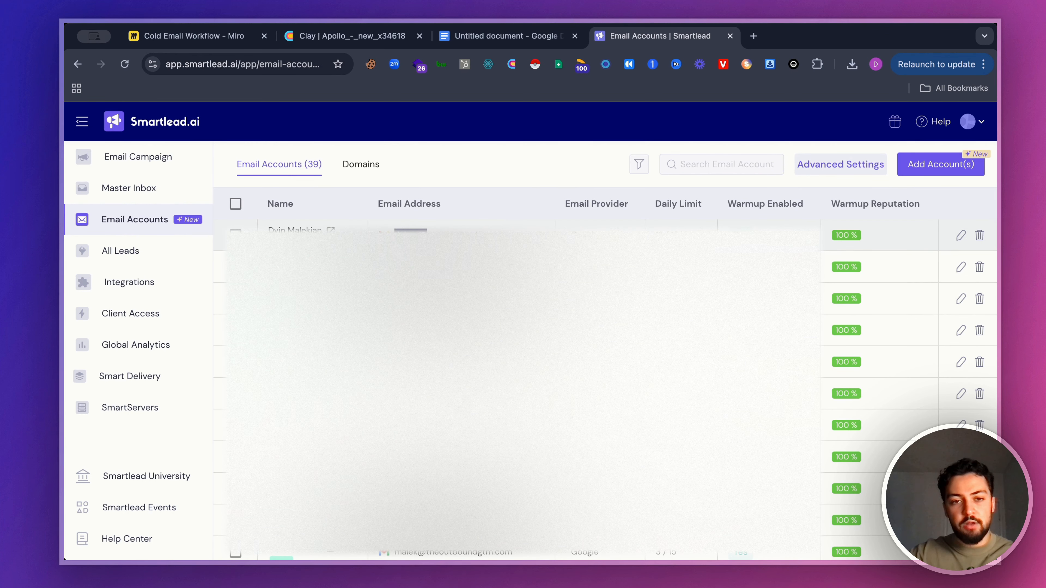
Open the first email account, copy its domain and load it in a new browser tab to check where it leads, and close that tab
click(411, 236)
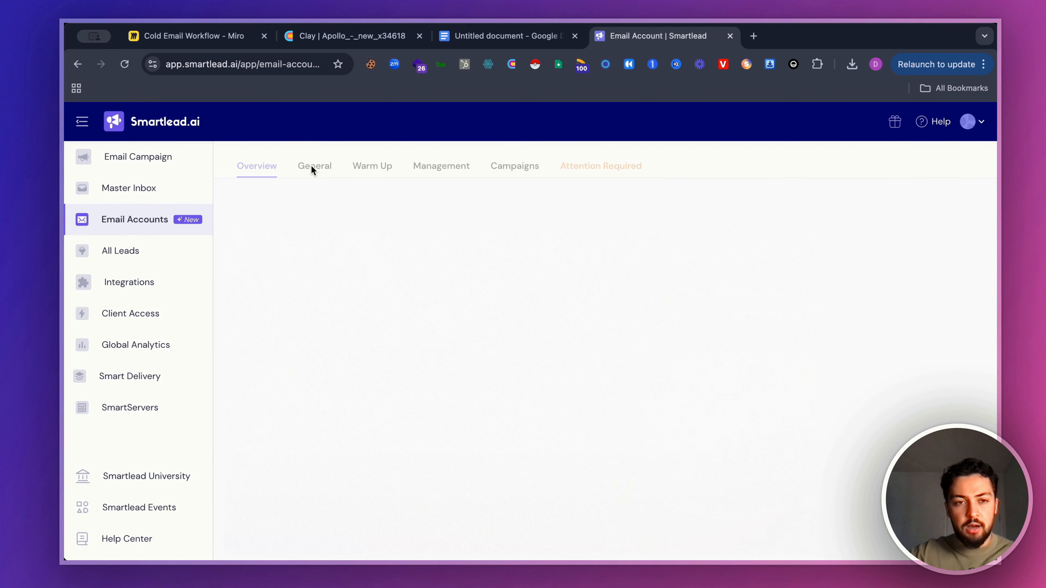
drag(379, 165, 474, 166)
key(ctrl+c)
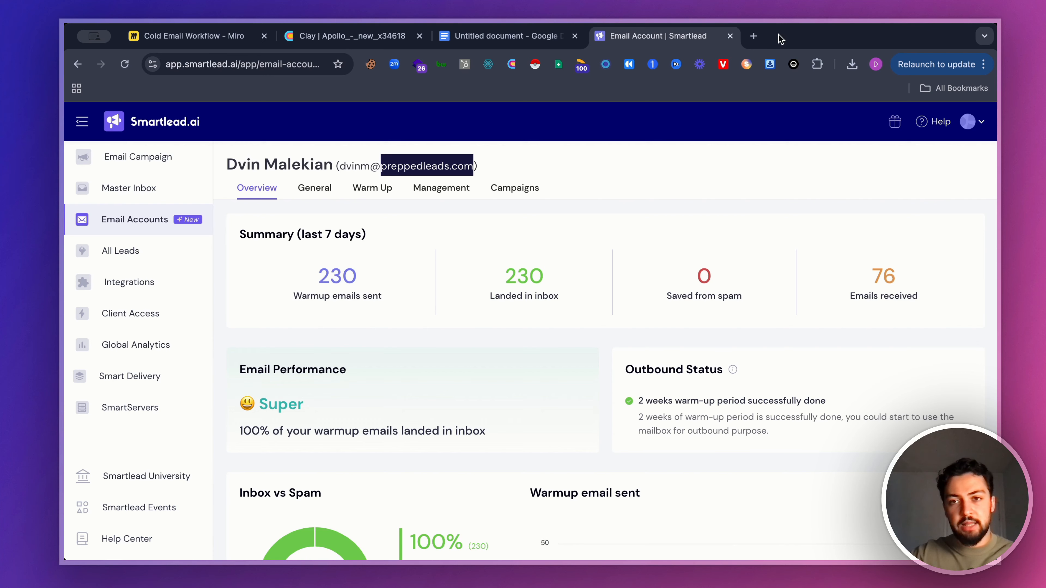
click(754, 36)
key(ctrl+v)
key(Return)
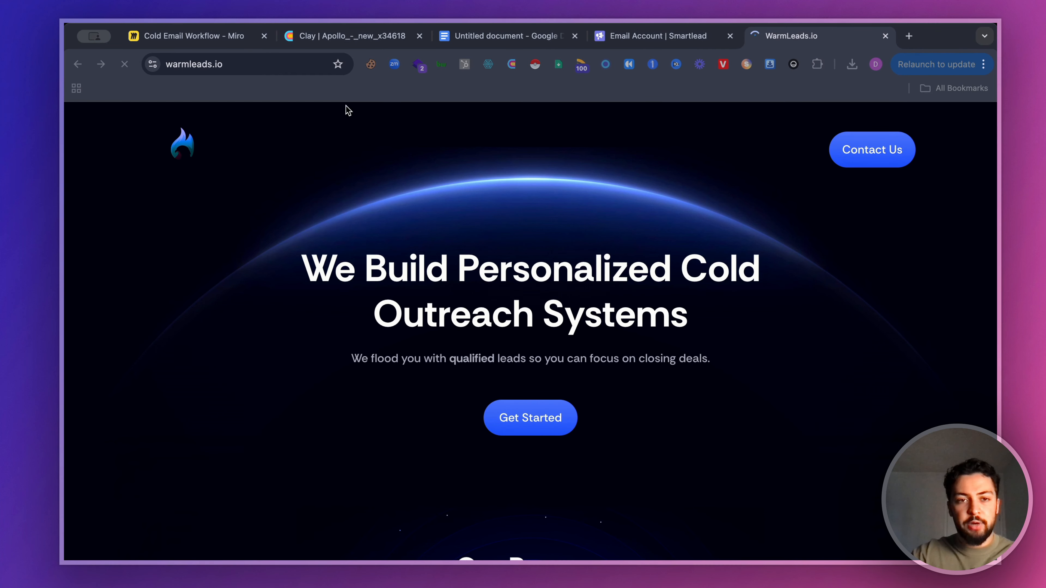
click(884, 36)
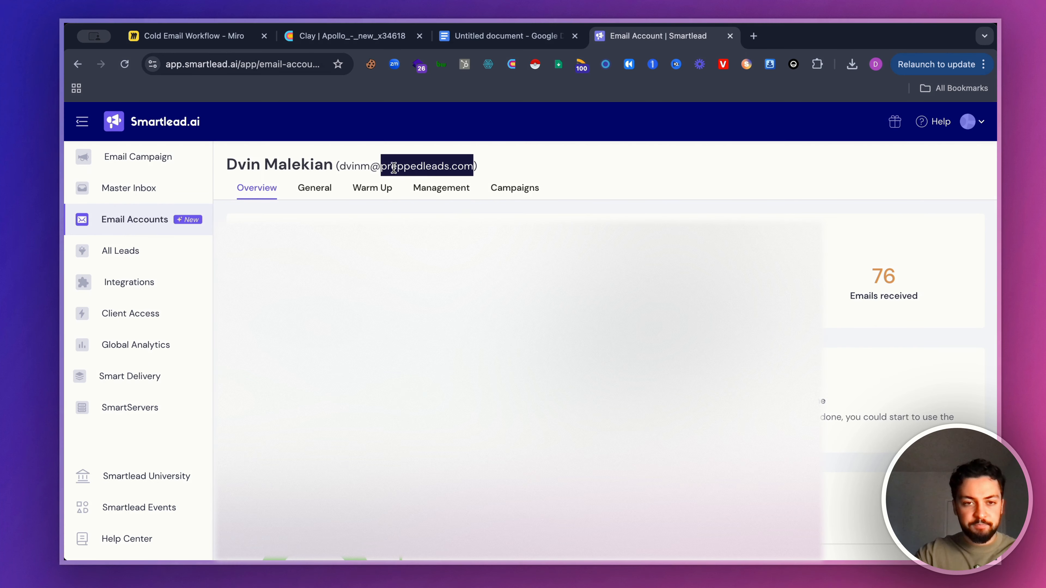
Return to the email accounts, compare the SmartSenders mailbox vendors and prices for adding an account, and close the Add Email Account dialog
click(164, 219)
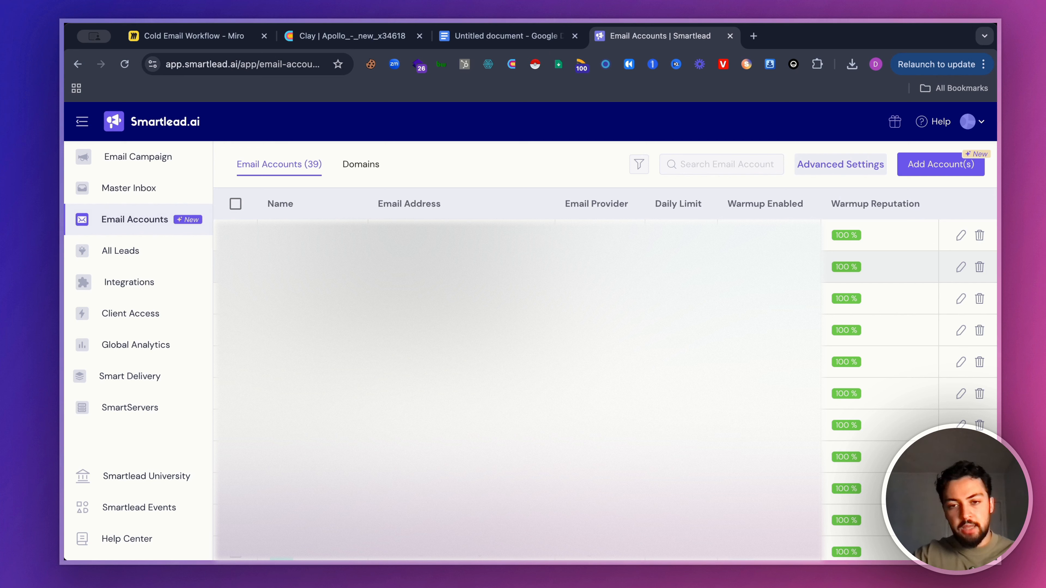
click(381, 169)
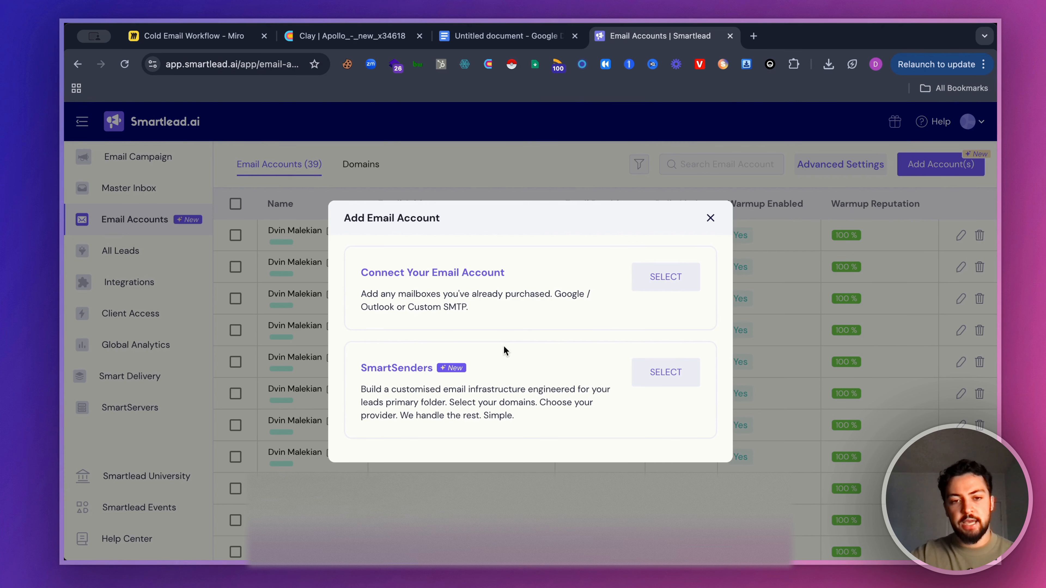
click(659, 372)
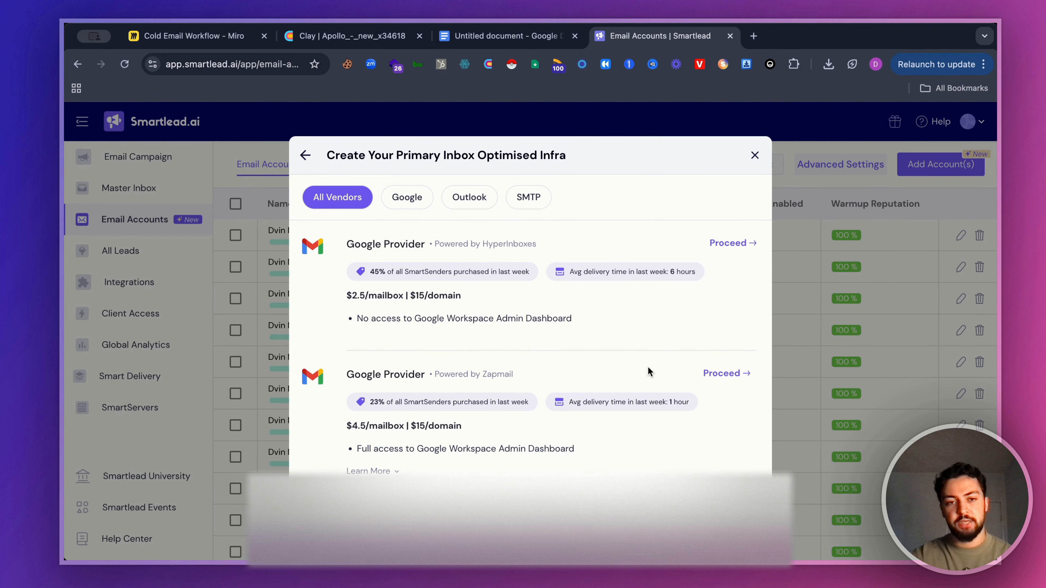
scroll(622, 391, down, 6)
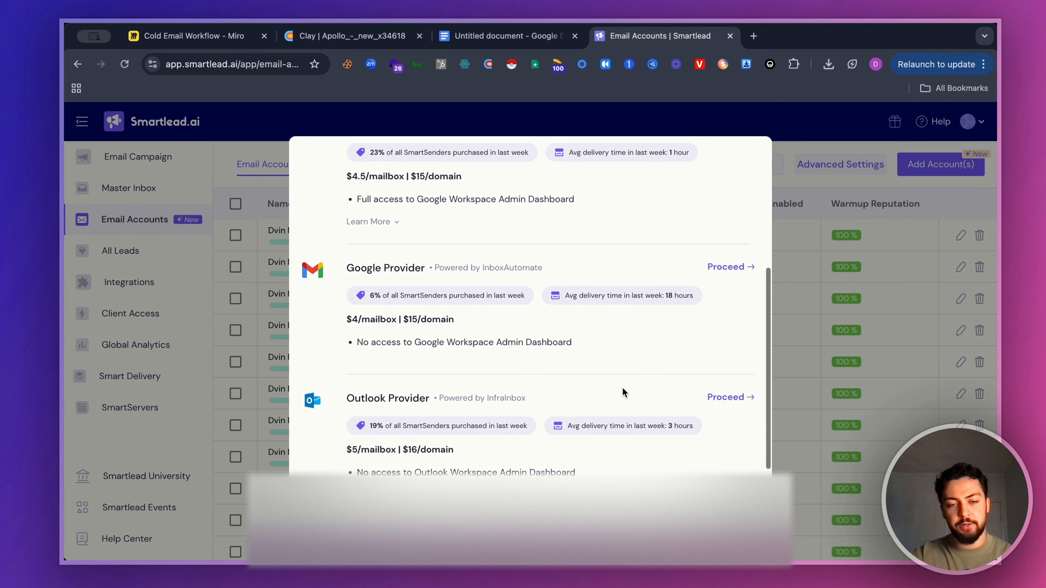
scroll(623, 392, up, 3)
scroll(623, 392, up, 3)
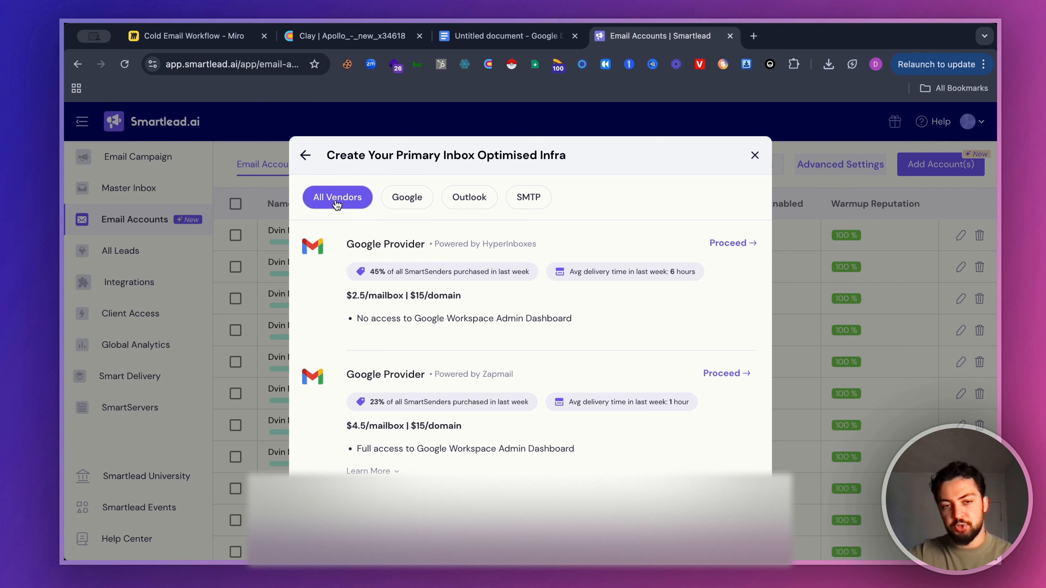
click(305, 155)
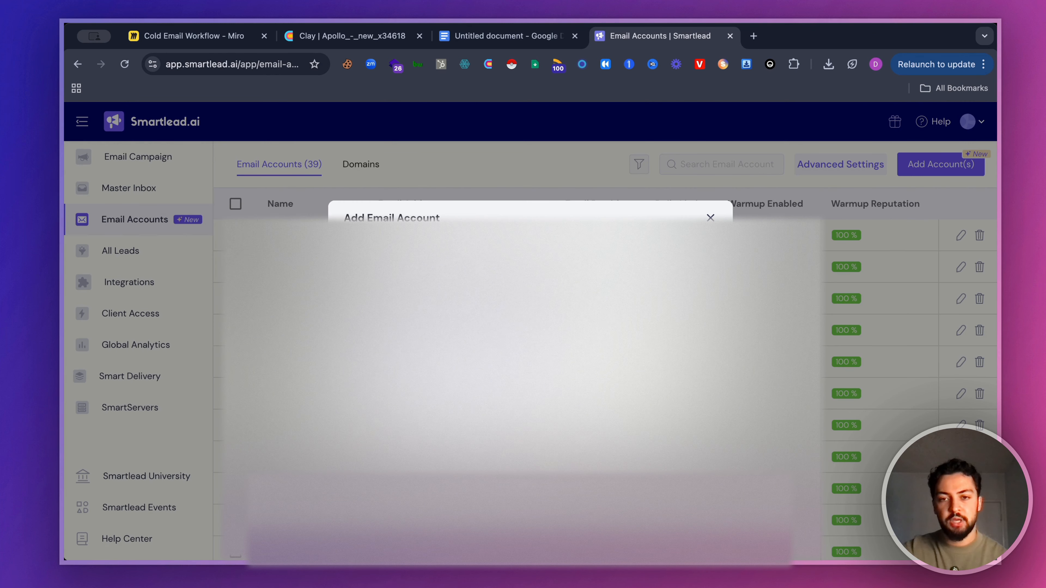
click(711, 218)
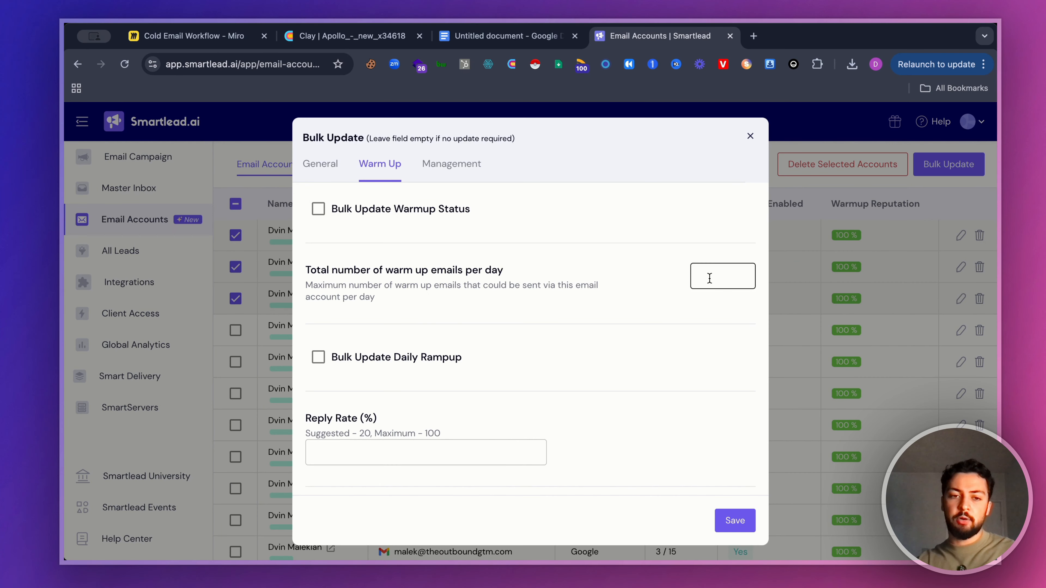
Try a reply rate of -6 in the bulk warm-up update for the selected email accounts and close it without saving
click(710, 278)
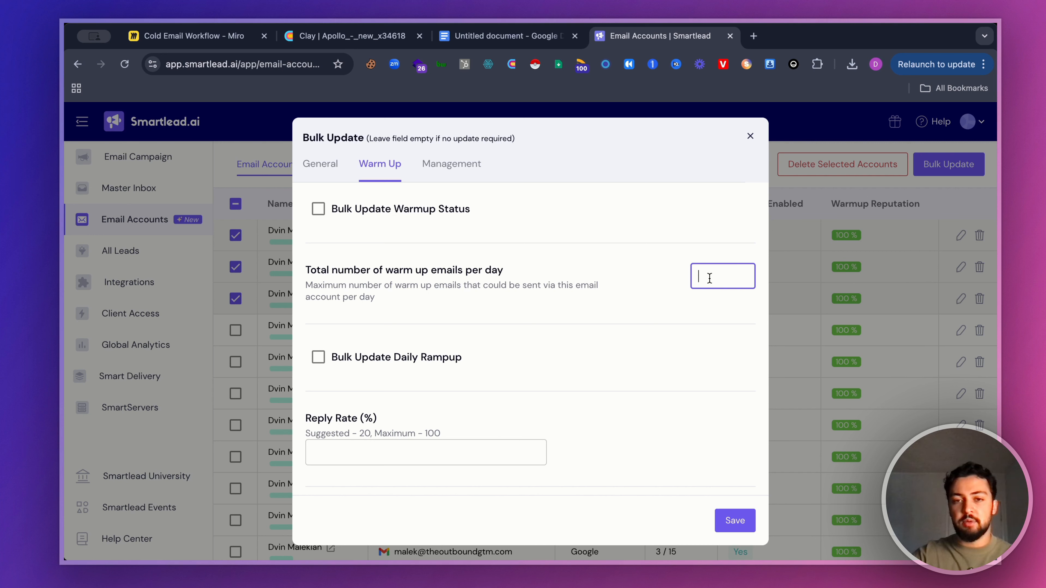
click(411, 442)
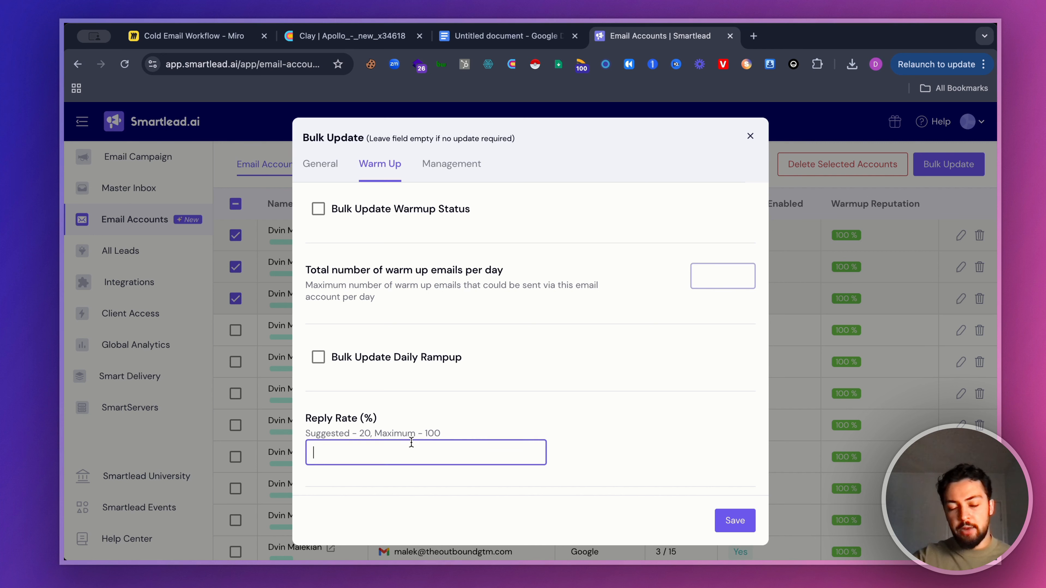
text(-6)
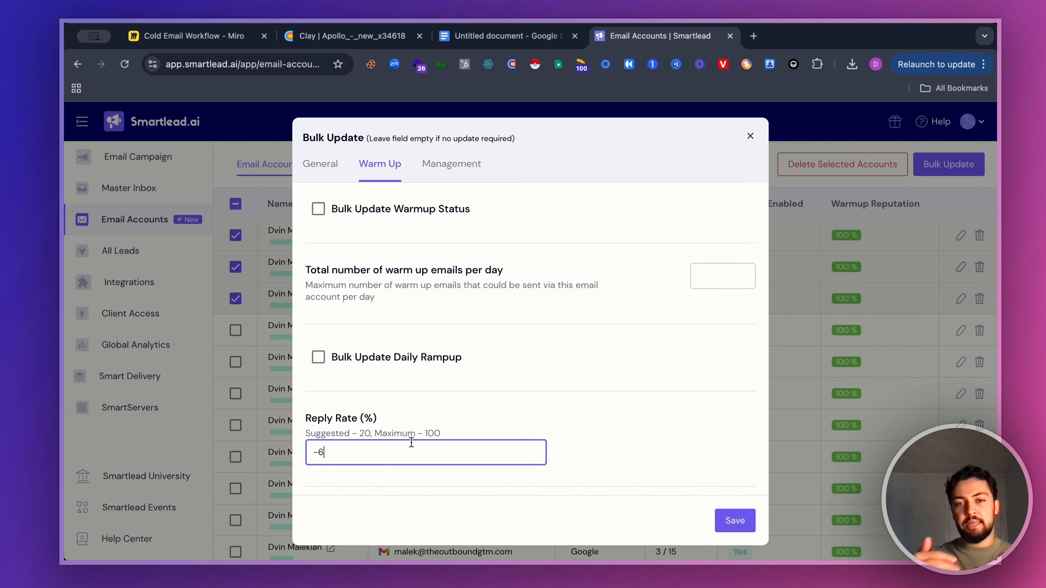
click(216, 296)
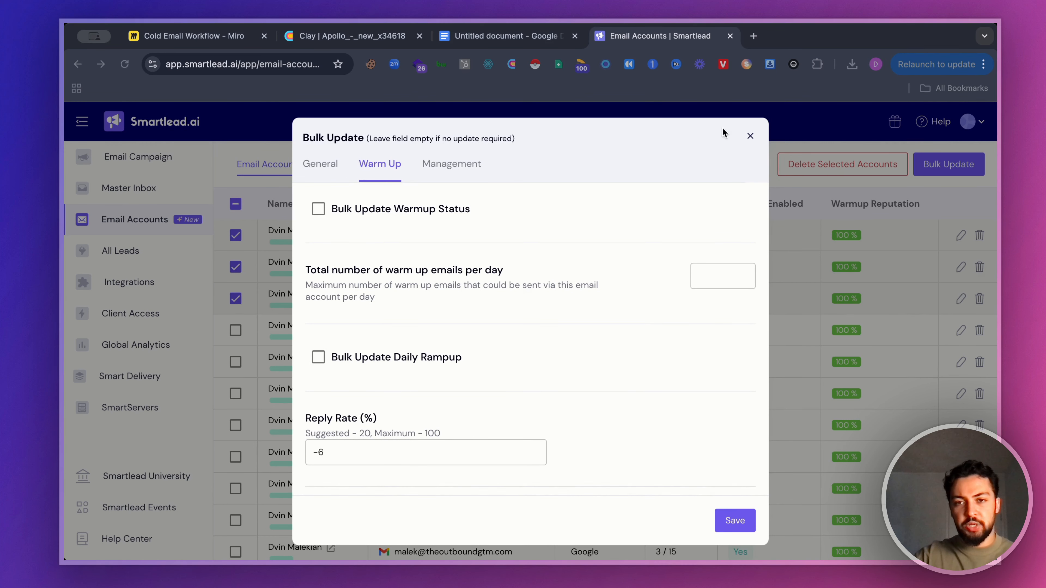
click(752, 138)
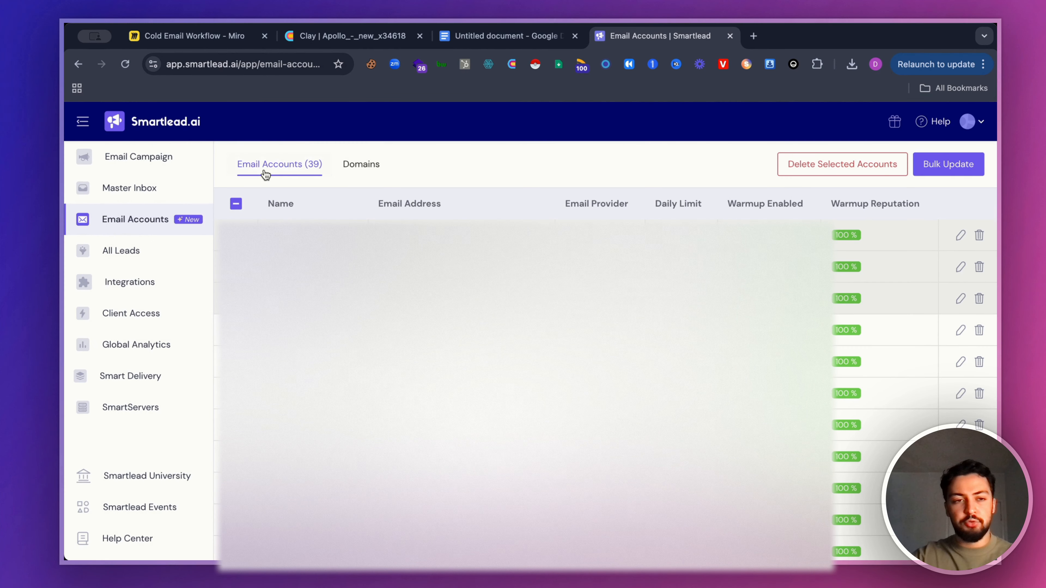
Create a new email campaign and import the most recent Apollo_-_new_x34618 CSV export from the downloads as its lead file
click(175, 162)
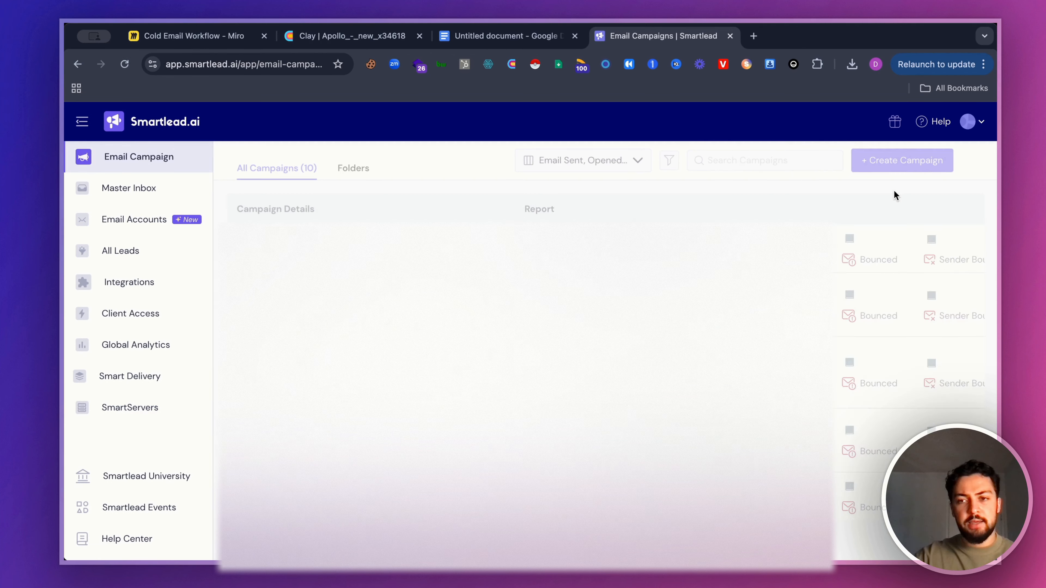
click(891, 168)
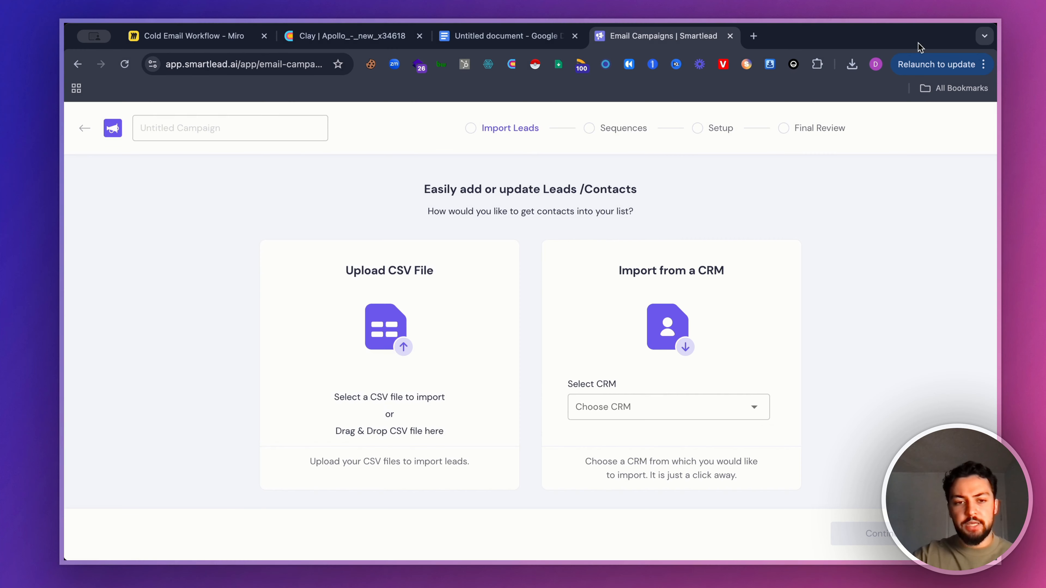
click(852, 64)
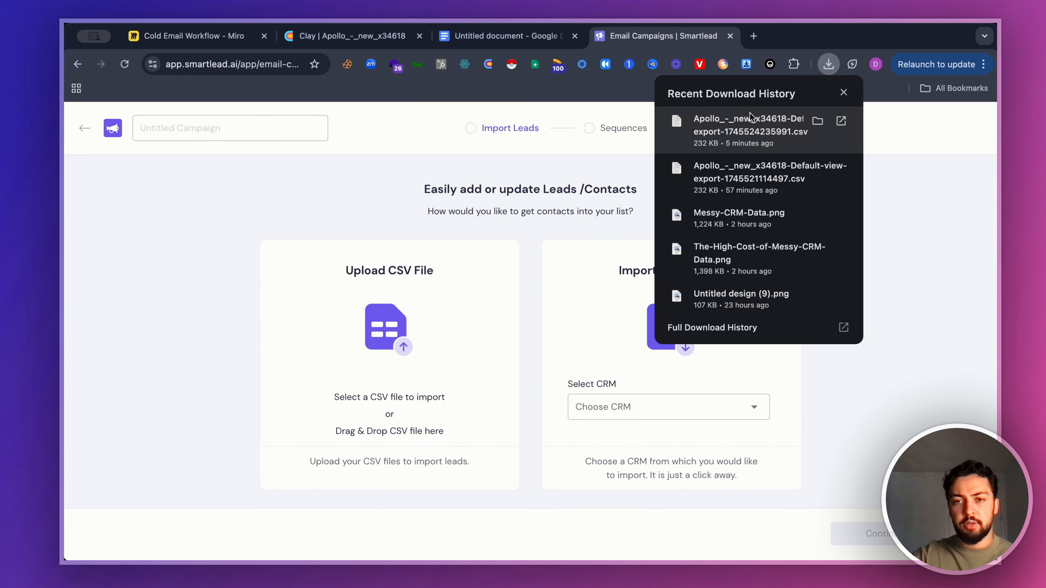
drag(749, 124, 440, 325)
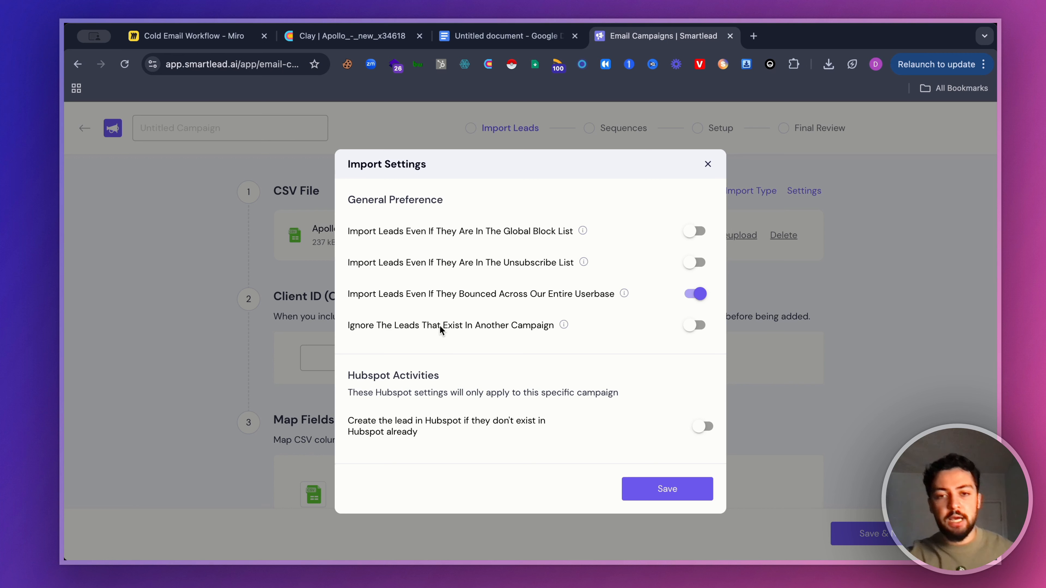
Allow importing leads from the global block list and unsubscribe list, disallow leads bounced across the userbase, and save the import settings
click(696, 233)
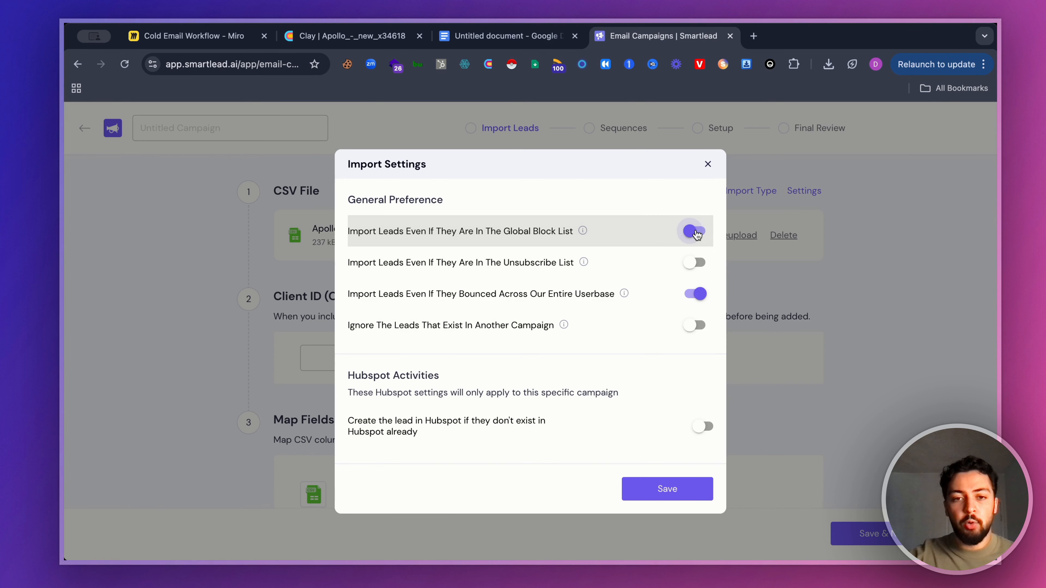
click(696, 262)
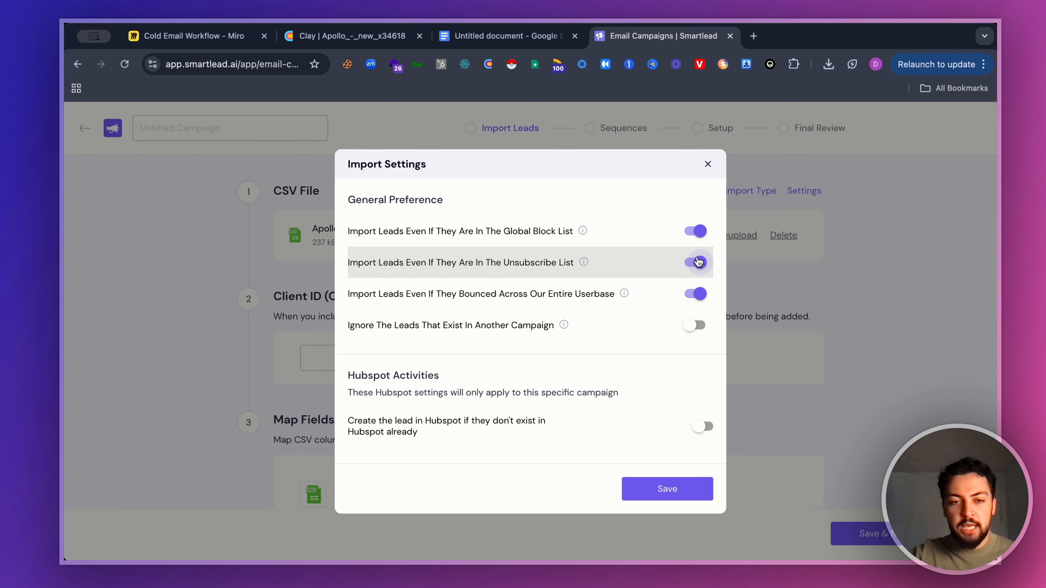
click(699, 295)
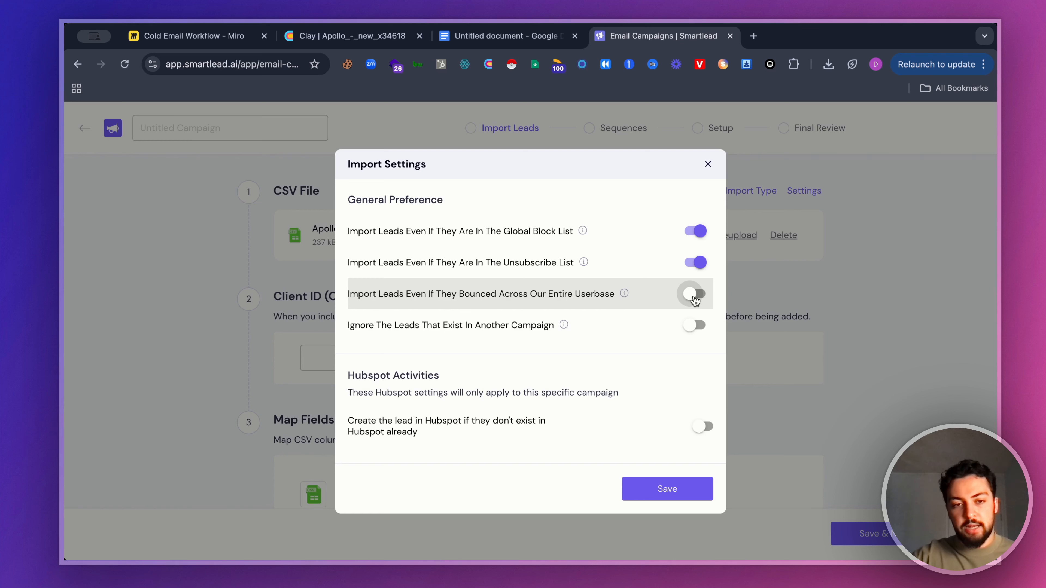
click(680, 494)
Check the name columns in the Clay table, return to the Smartlead field mapping, and map first_name to First Name
scroll(678, 494, down, 5)
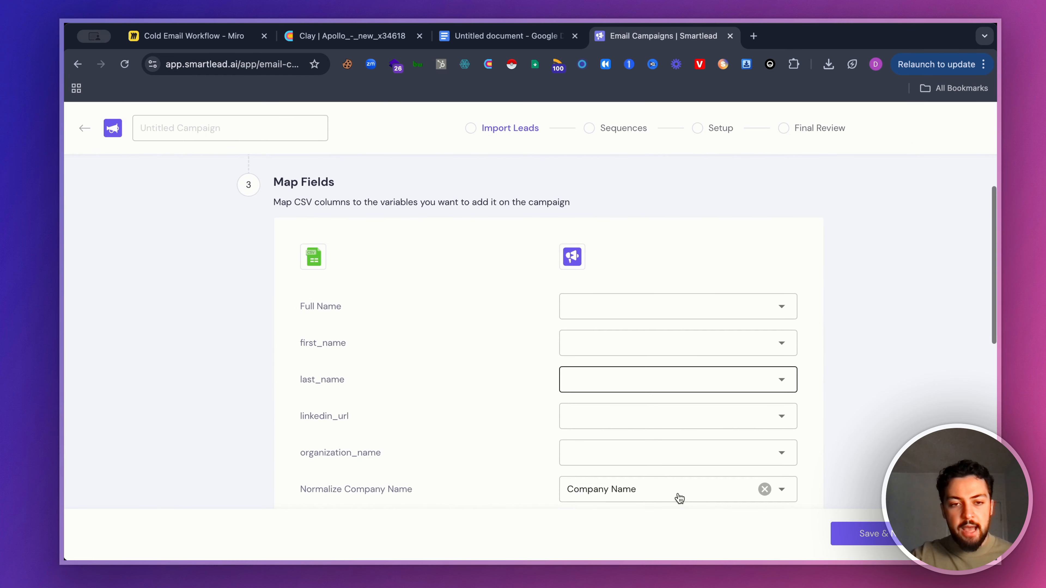
scroll(679, 495, up, 1)
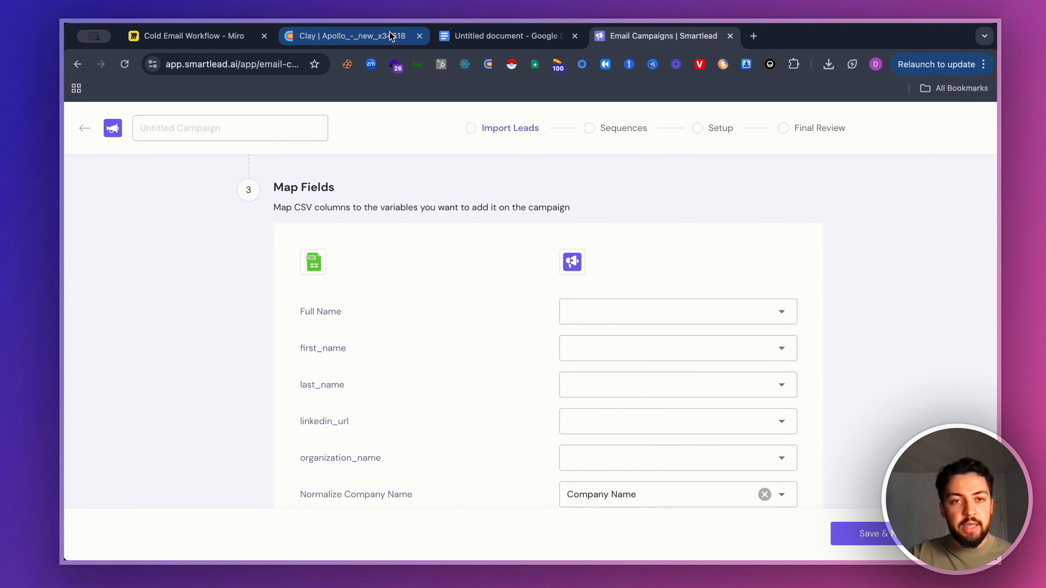
click(350, 36)
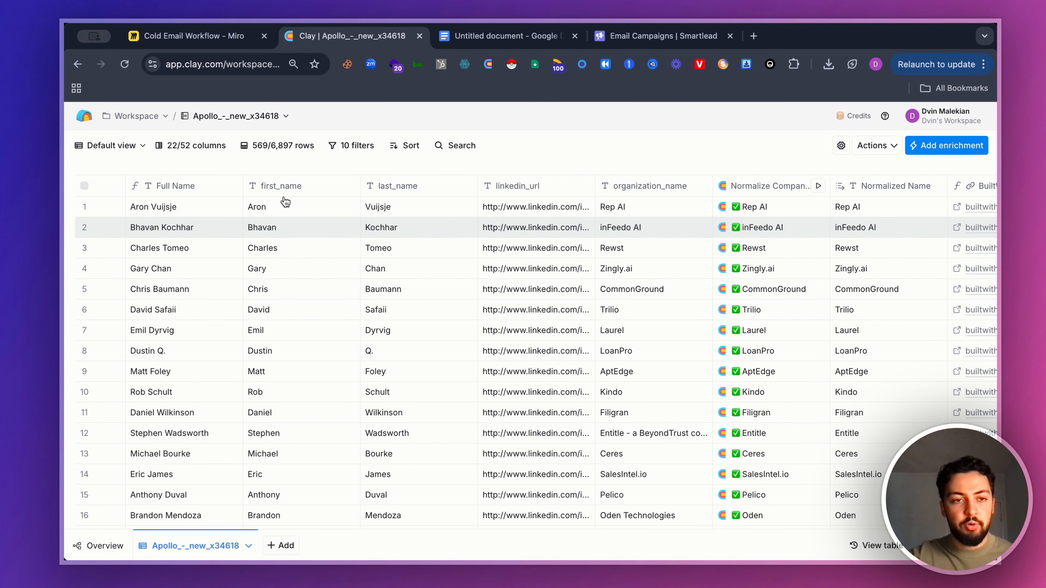
click(686, 42)
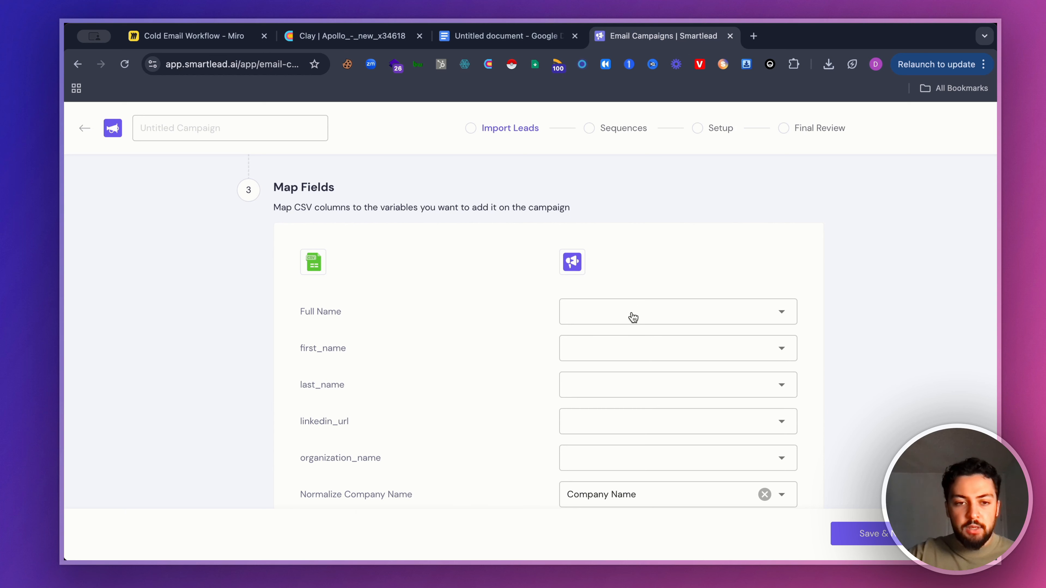
click(647, 350)
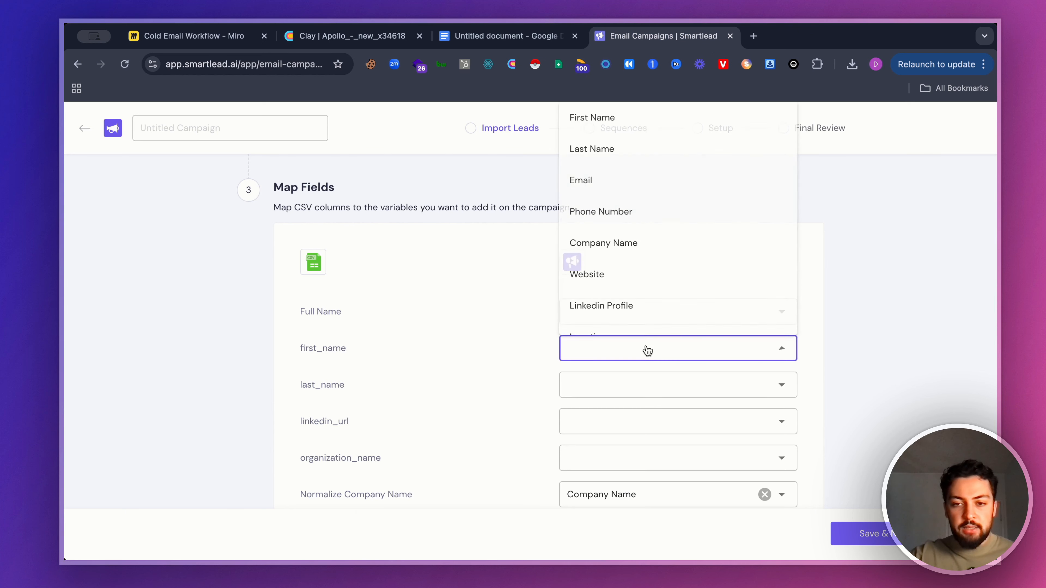
click(632, 118)
Clear the automatic mappings of the Normalize Company Name and email columns
scroll(766, 460, down, 2)
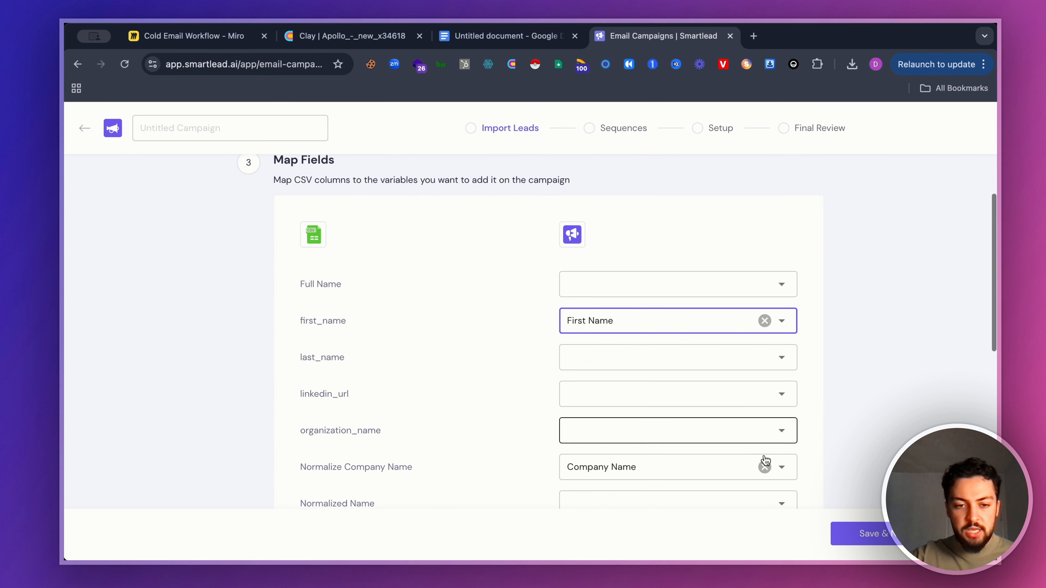
click(766, 454)
scroll(768, 462, down, 4)
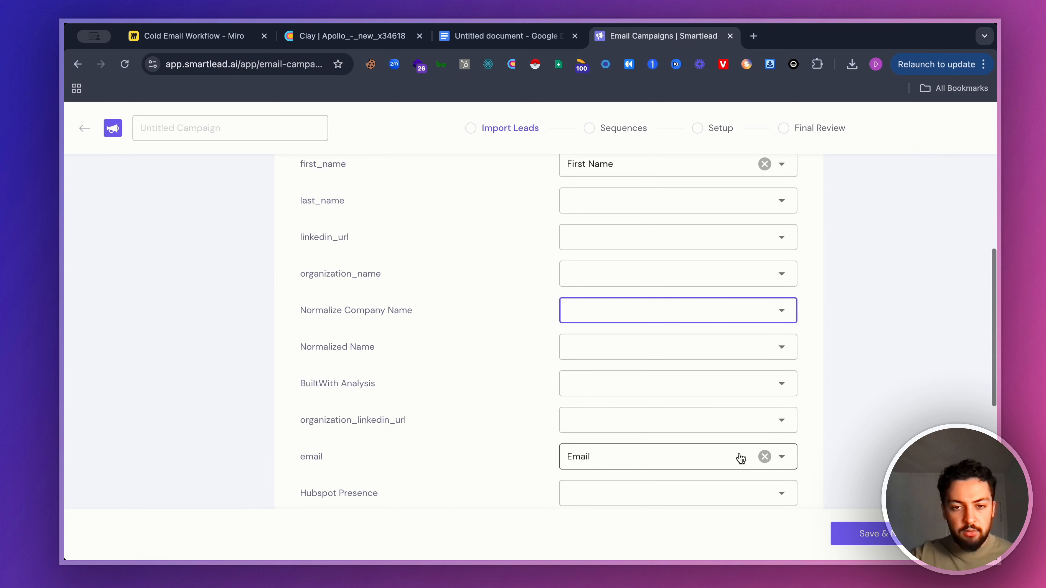
click(761, 458)
scroll(764, 461, down, 4)
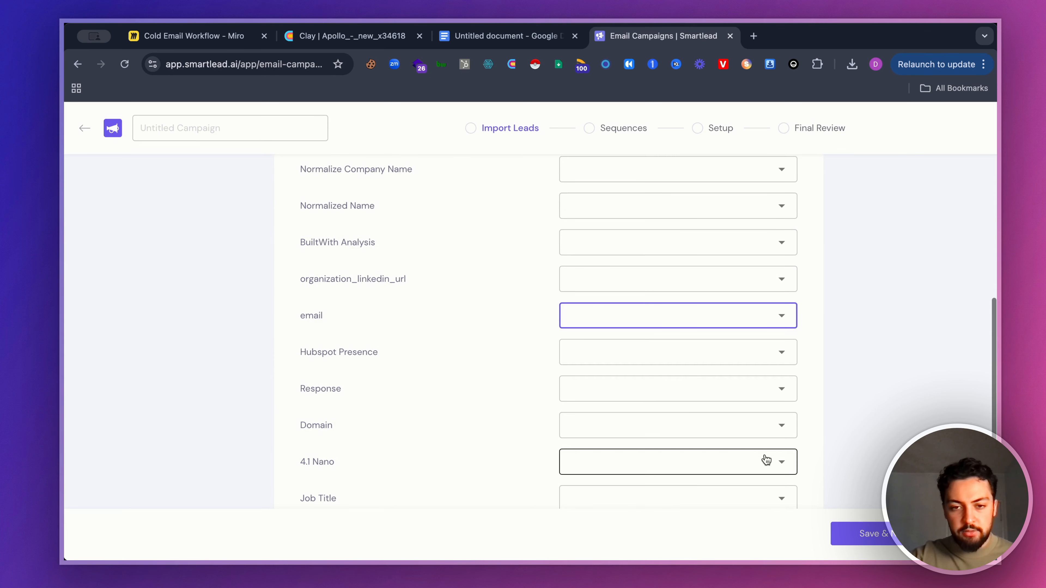
Map the Work Email column to the Email field
scroll(766, 460, down, 7)
click(719, 458)
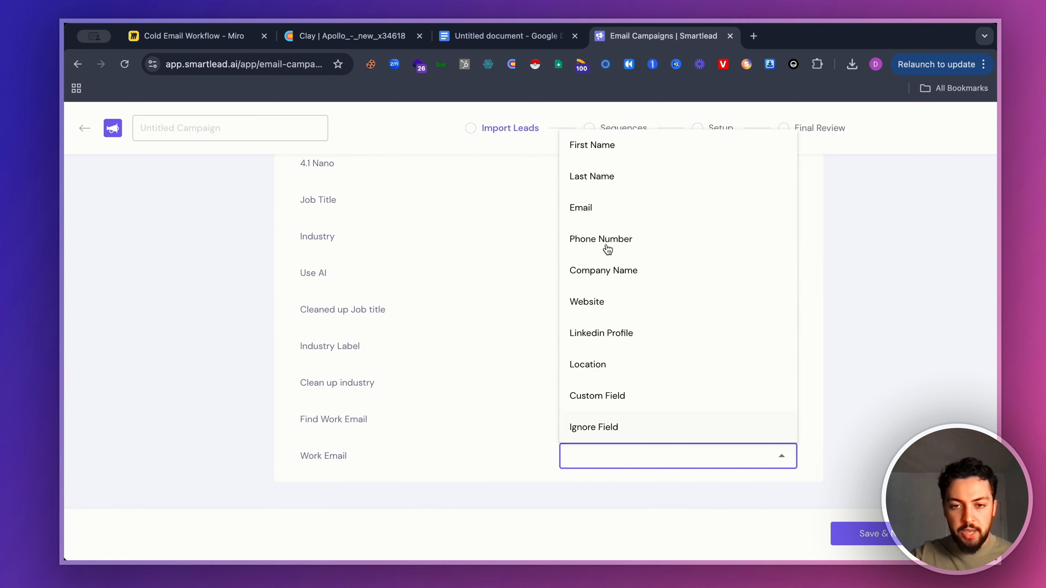
click(621, 215)
scroll(639, 347, up, 2)
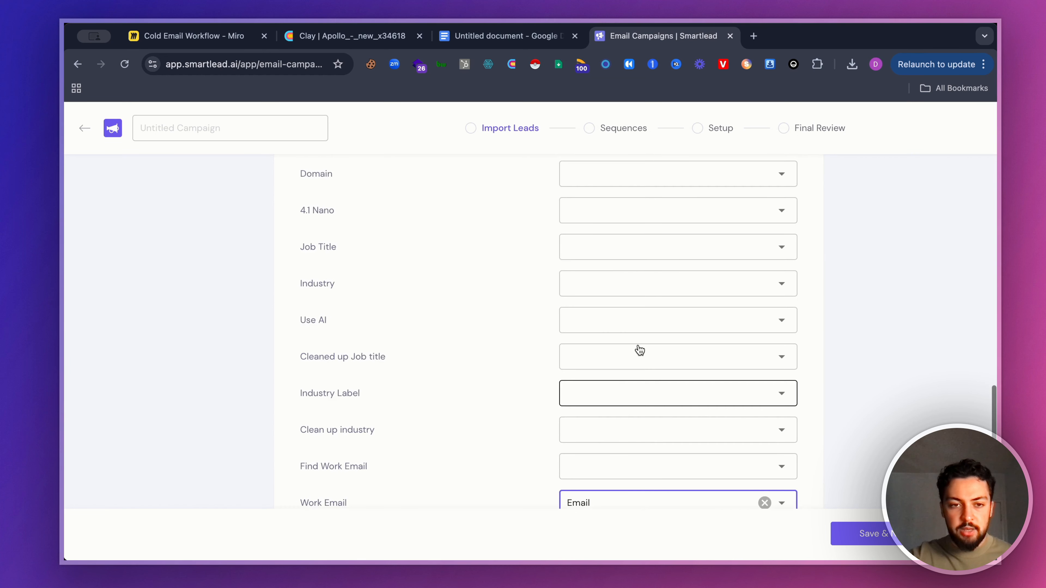
scroll(638, 342, down, 1)
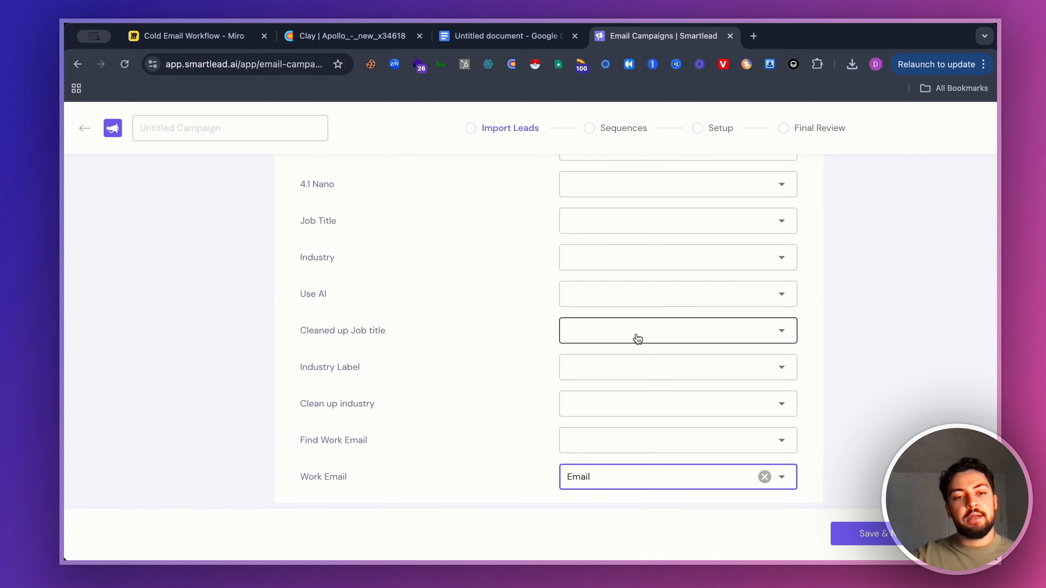
Check the cleaned columns in Clay, return to Smartlead, and map Clean up industry and Cleaned up Job title as Custom Field
click(355, 38)
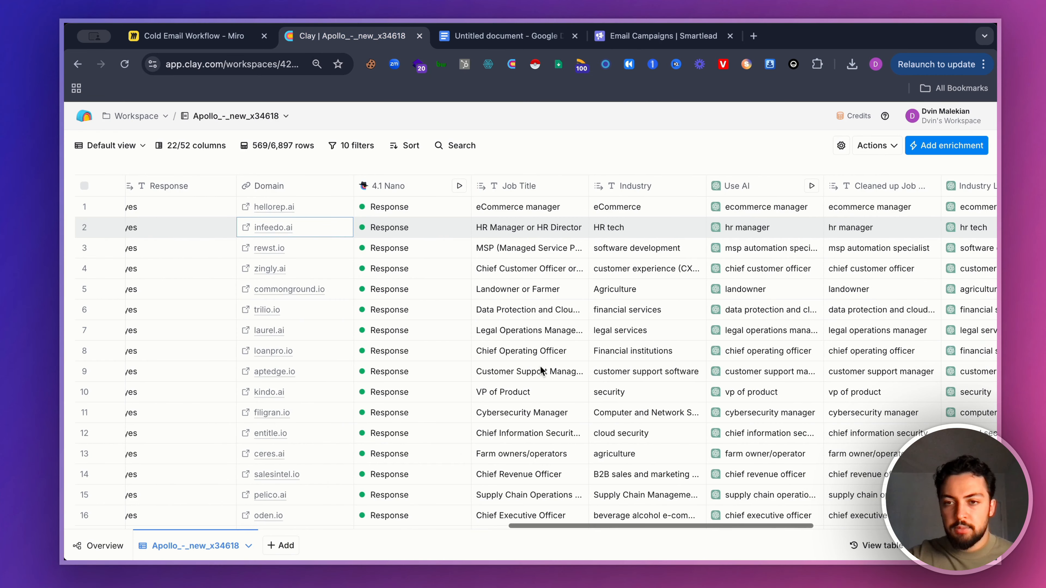
click(628, 43)
click(676, 404)
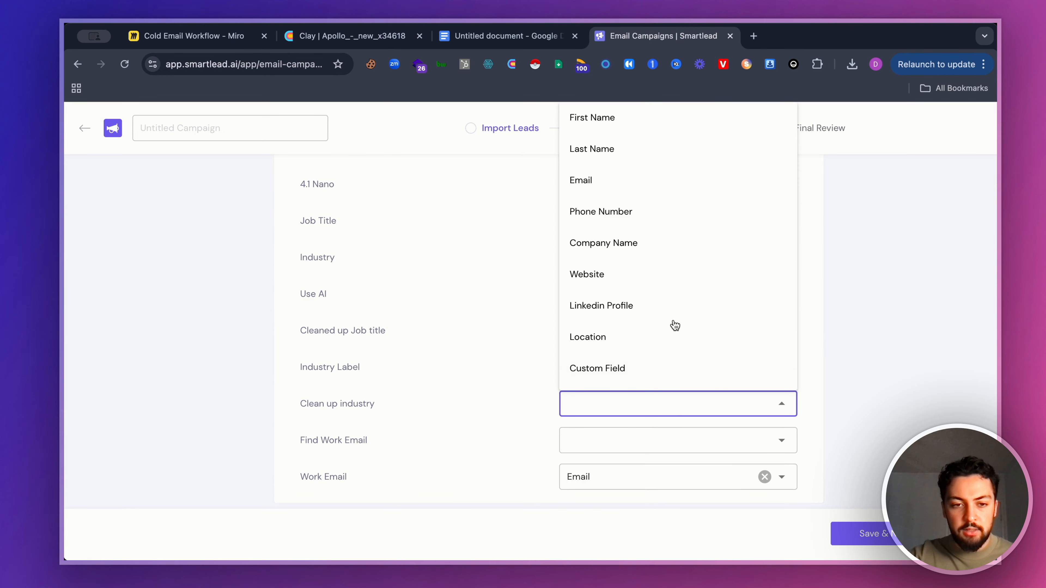
click(655, 369)
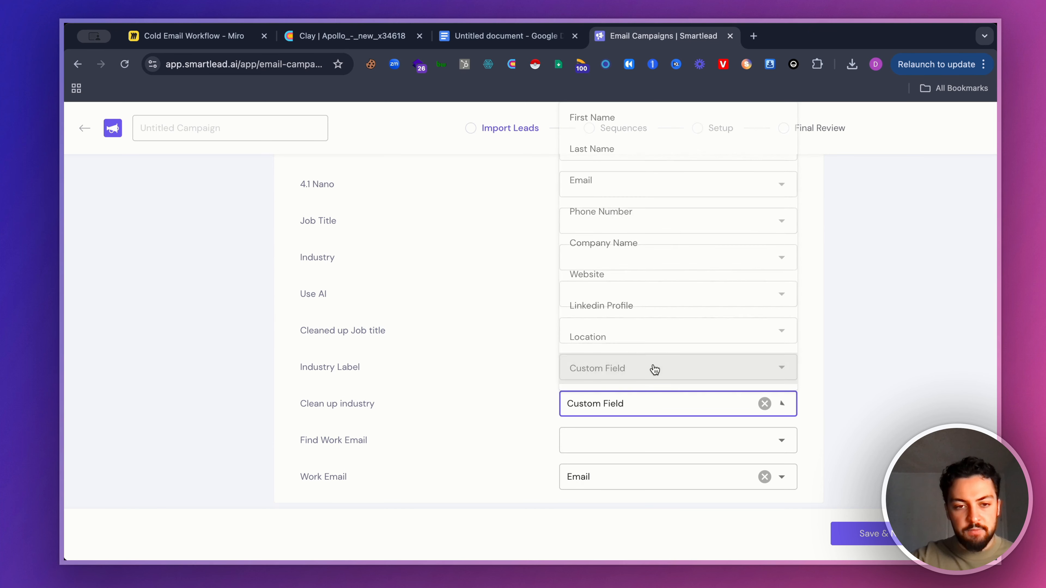
click(667, 337)
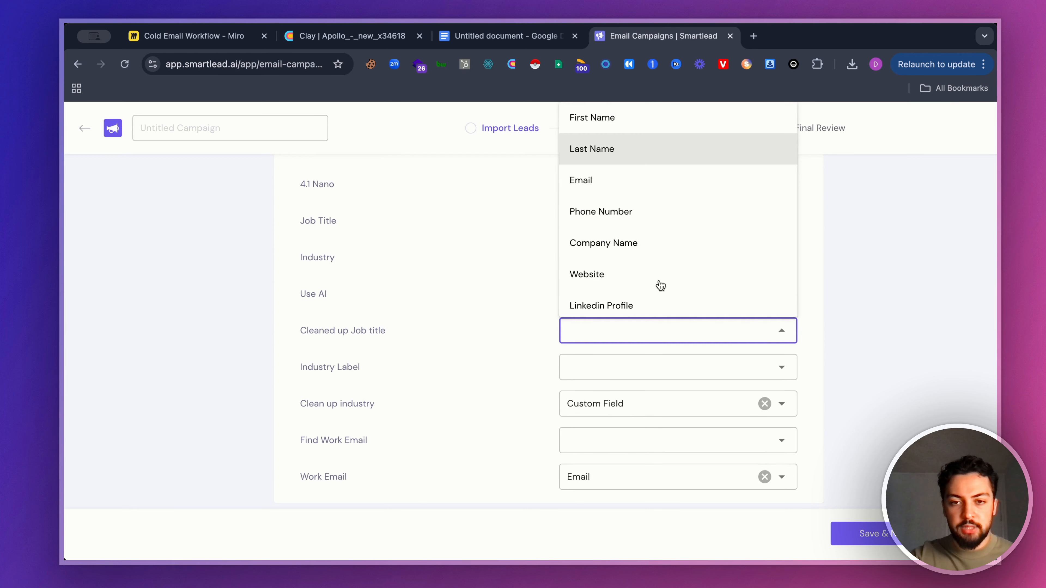
scroll(661, 285, down, 4)
click(660, 271)
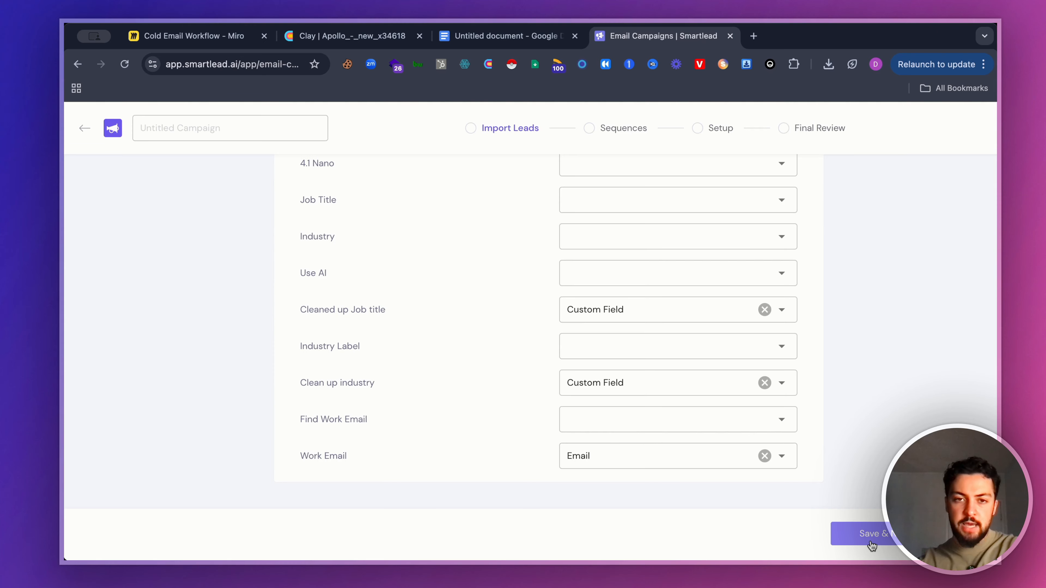
Save the field mapping, dismiss the import alert, and proceed to the sequences without launching email verification
click(871, 540)
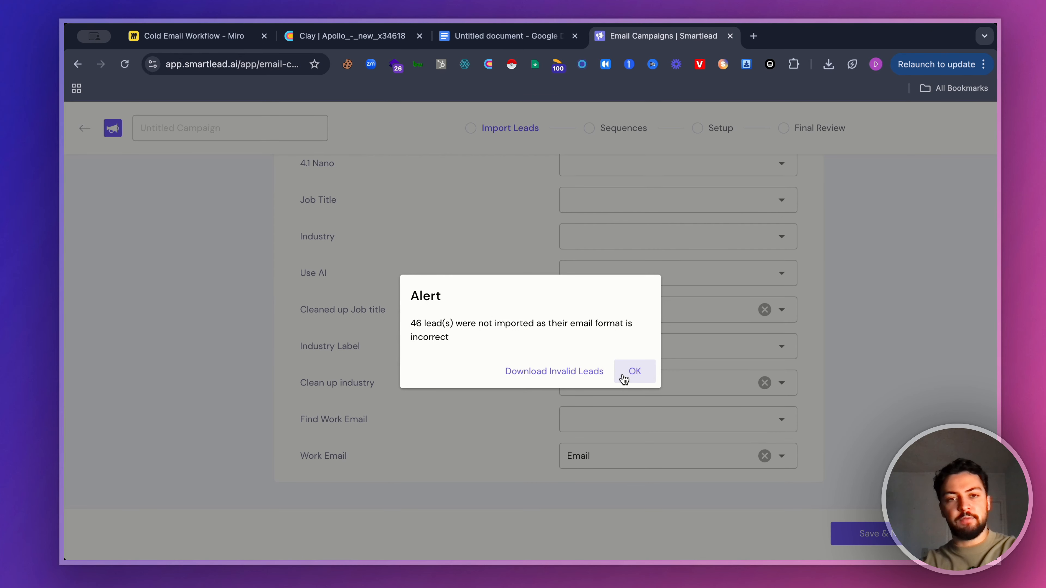
click(624, 378)
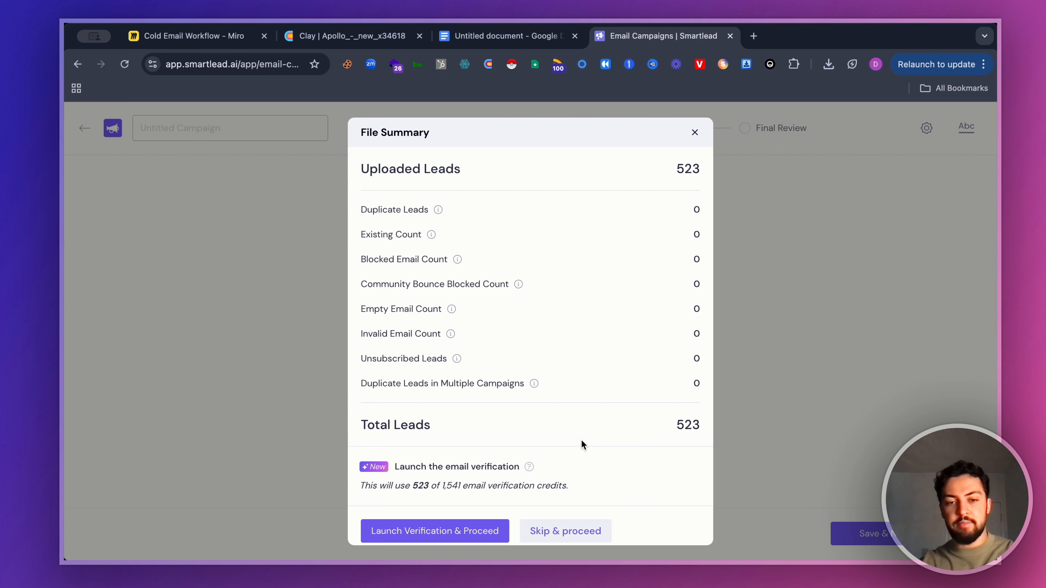
click(574, 534)
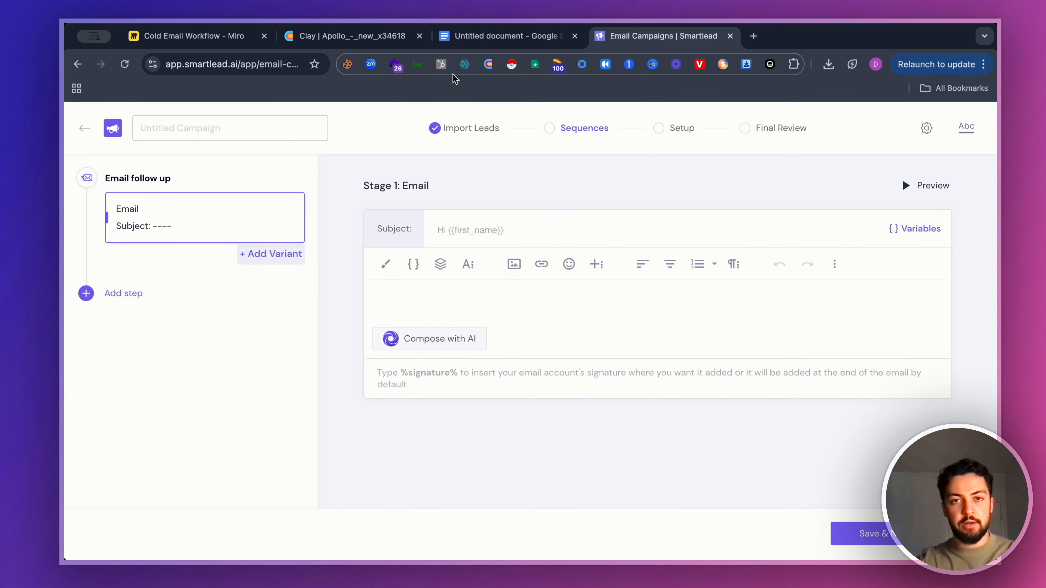
Copy the full cold email draft from Google Docs into the Stage 1 email body in Smartlead, adding a blank line before the closing question
click(460, 44)
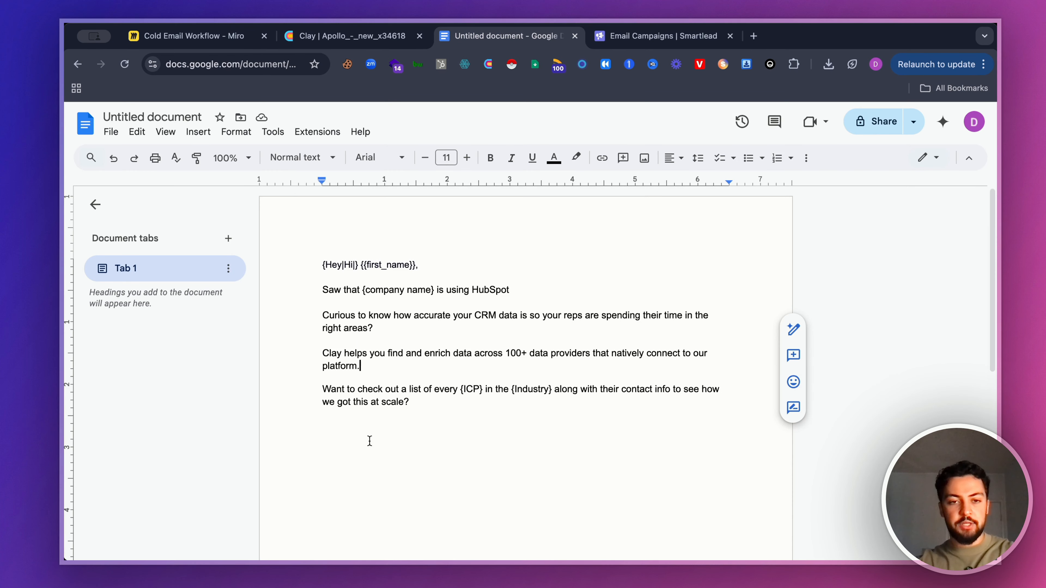
drag(415, 411, 313, 265)
click(626, 42)
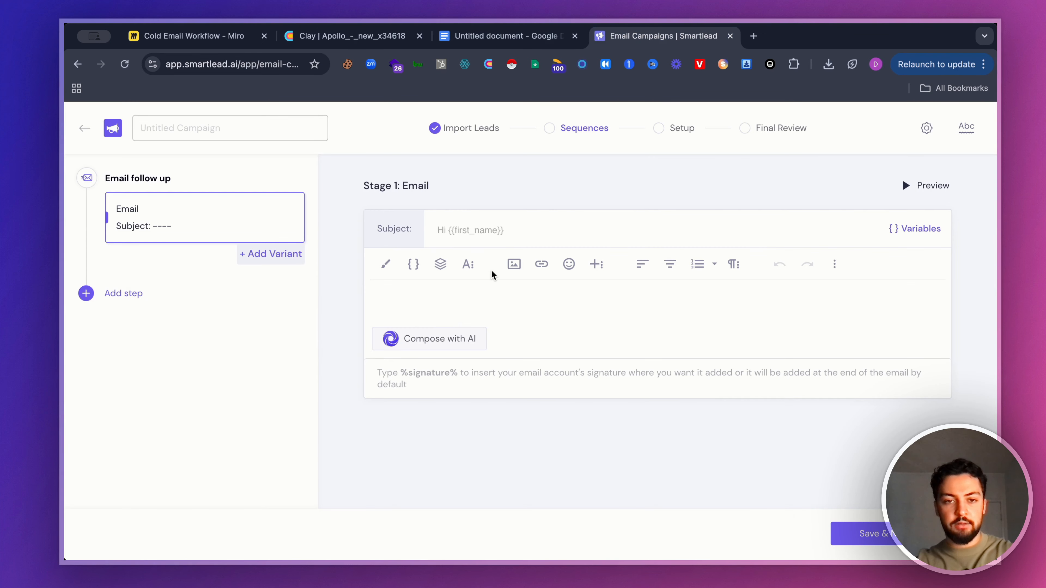
click(456, 300)
text({Hey|Hi} {{first_name}},  Saw that {company name} is using HubSpot  Curious to know how accurate your CRM data is so your reps are spending their time in the right areas?  Clay helps you find and enrich data across 100+ data providers that natively connect to our platform. Want to check out a list of every {ICP} in the {Industry} along with their contact info to see how we got this at scale?)
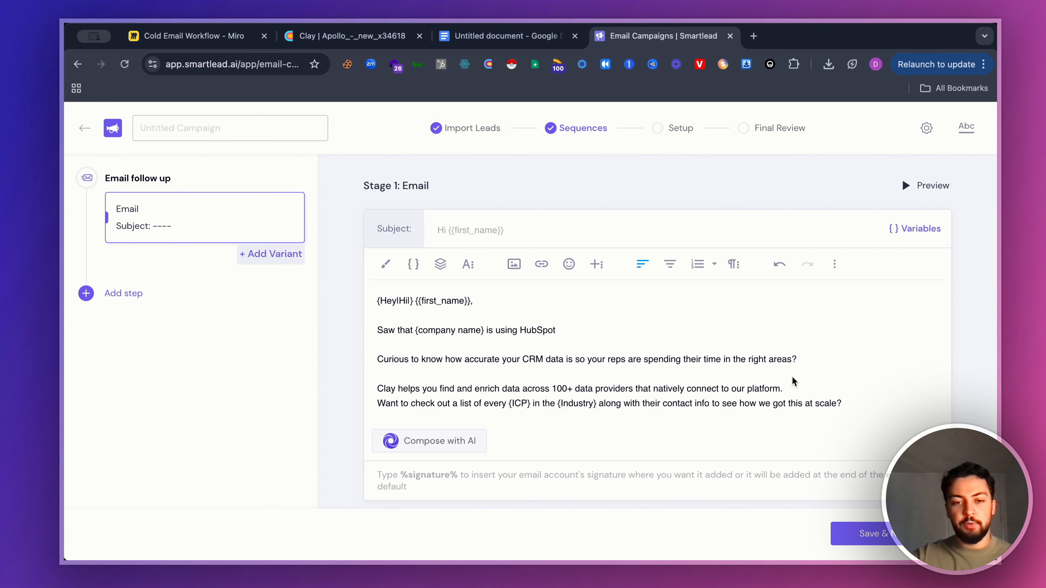
click(807, 389)
key(Return)
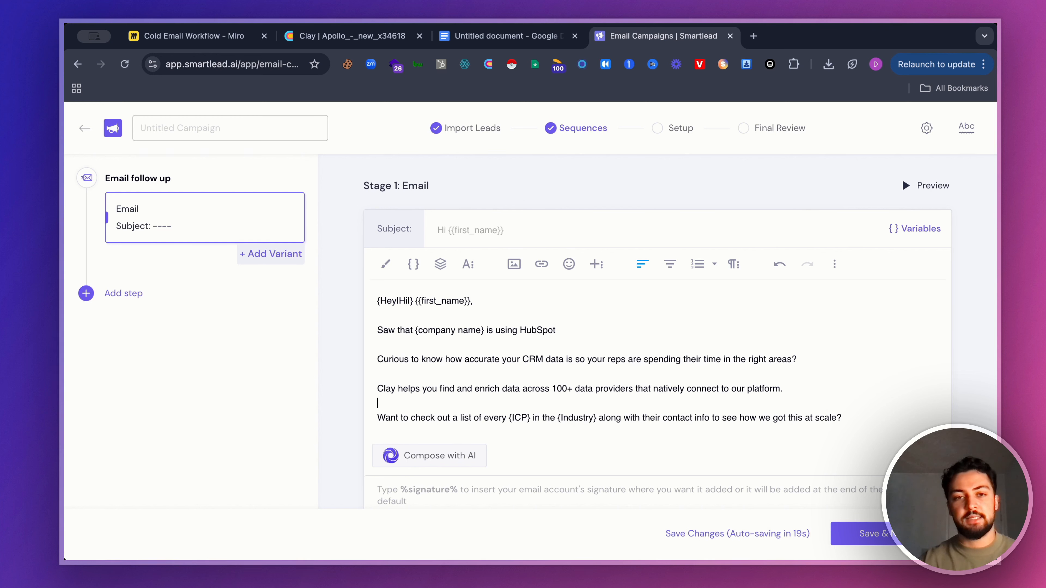
Set the Stage 1 subject to the First Name variable followed by ", any thoughts?"
click(887, 226)
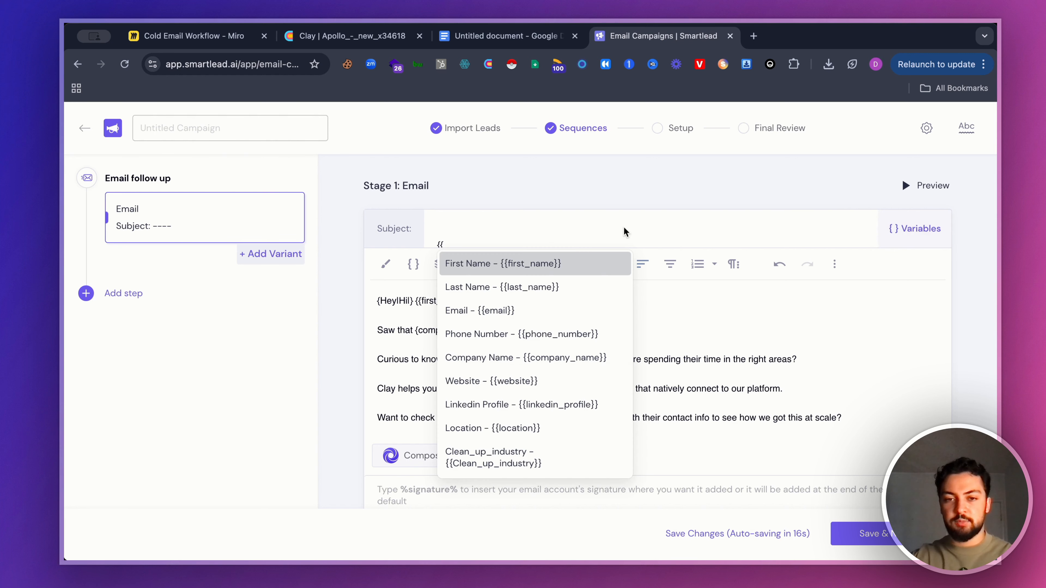
click(570, 267)
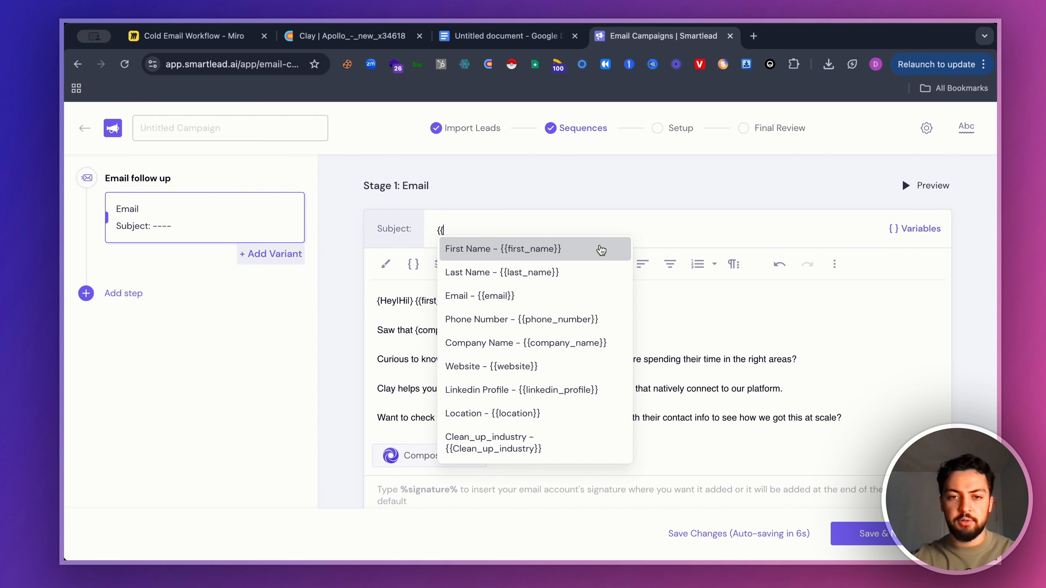
click(601, 248)
text(, any thoughts?)
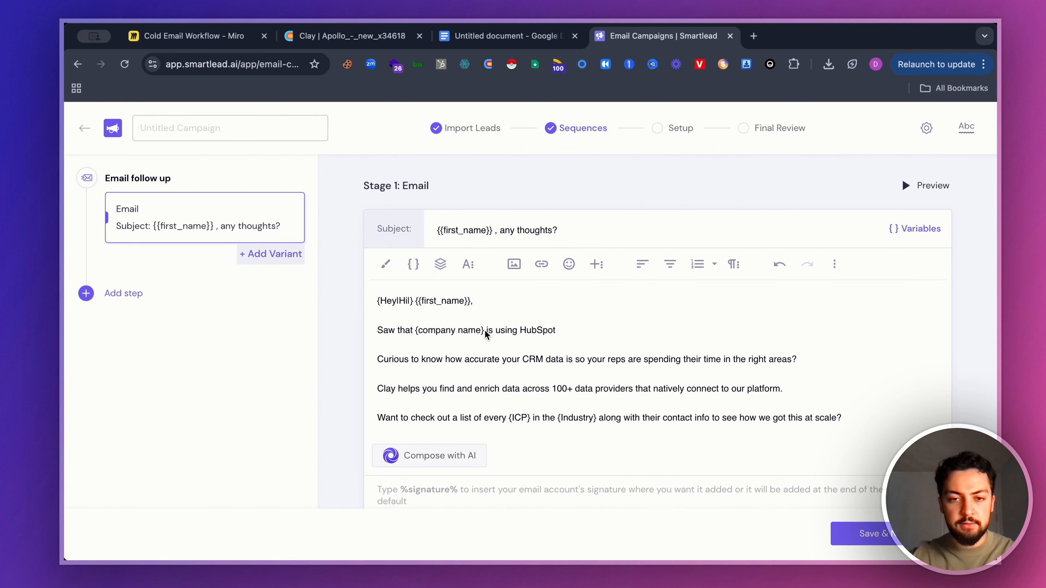
Replace the company name, ICP and Industry placeholders in the email body with the Company Name, Cleaned_up_Job_title and Clean_up_industry variables
drag(485, 332, 415, 334)
key(BackSpace)
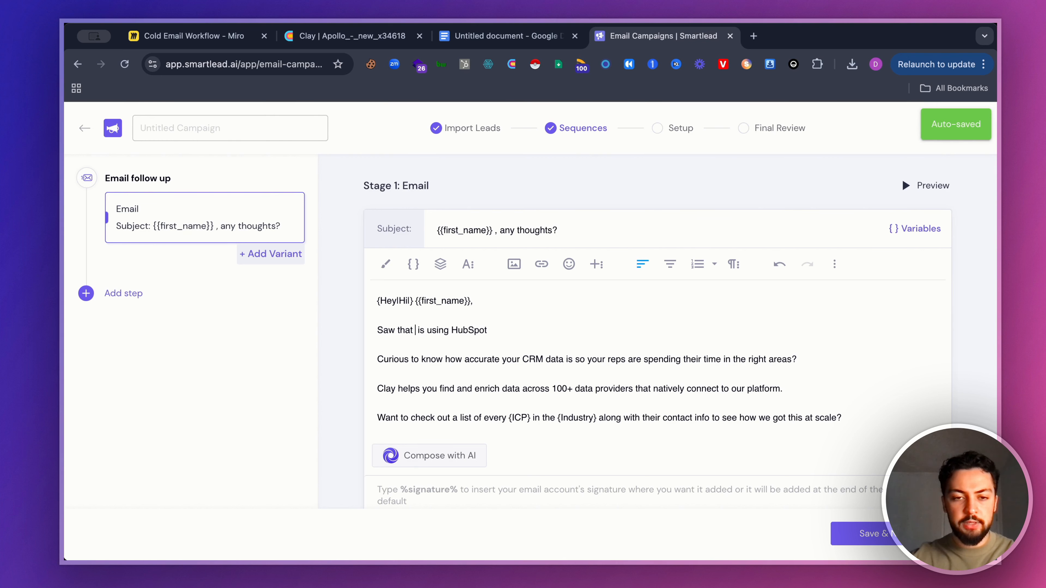
click(414, 260)
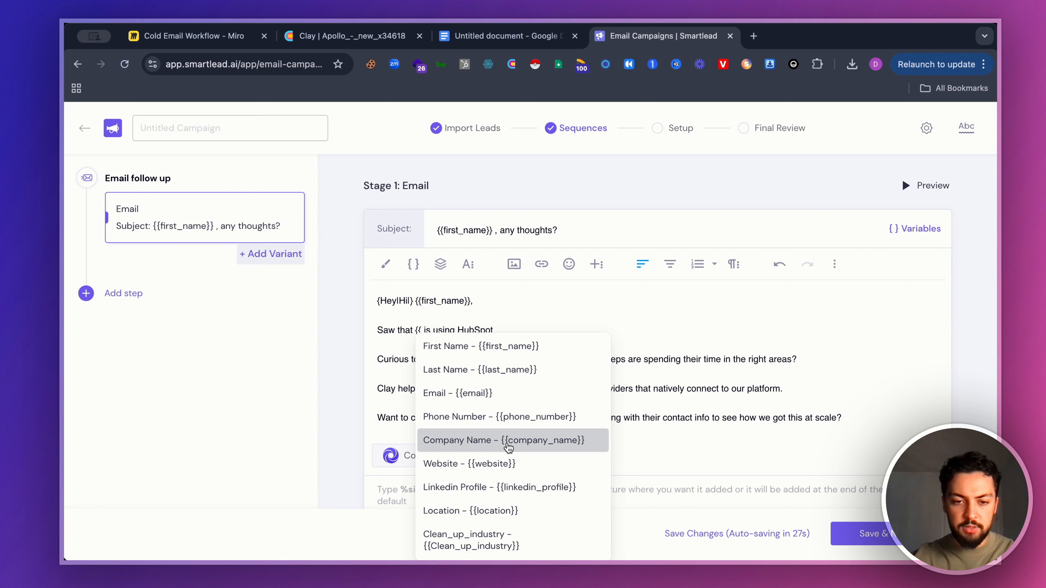
click(509, 441)
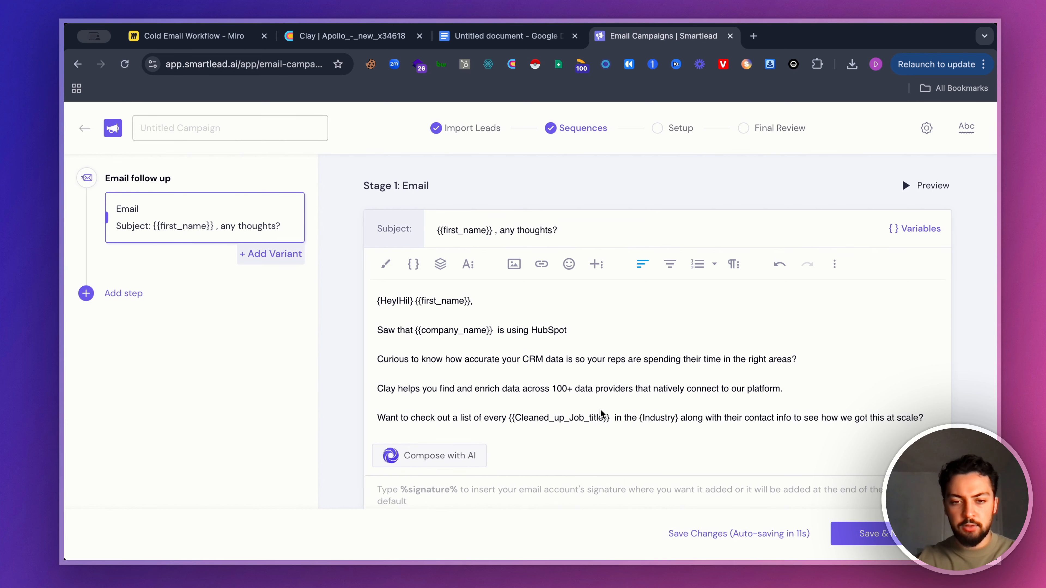
click(613, 422)
key(BackSpace)
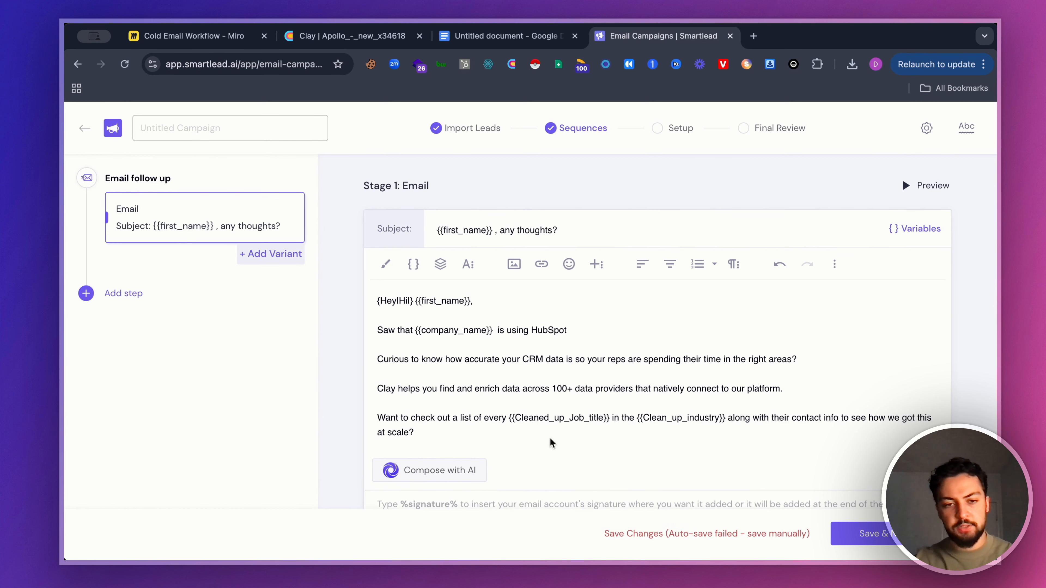
Preview the Stage 1 email with the variables filled in for the lead from Laurel, and close the preview
click(918, 194)
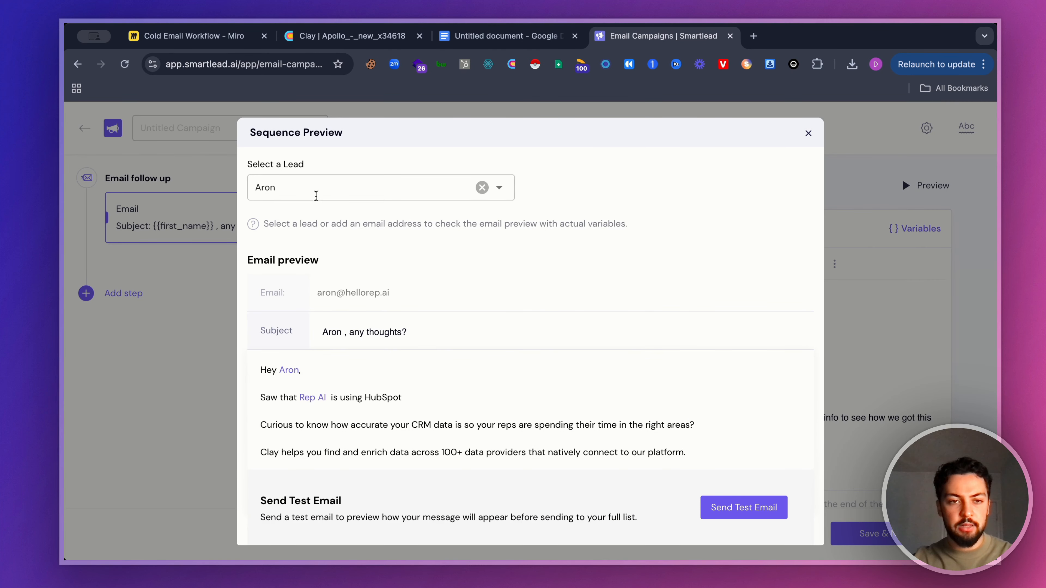
click(315, 192)
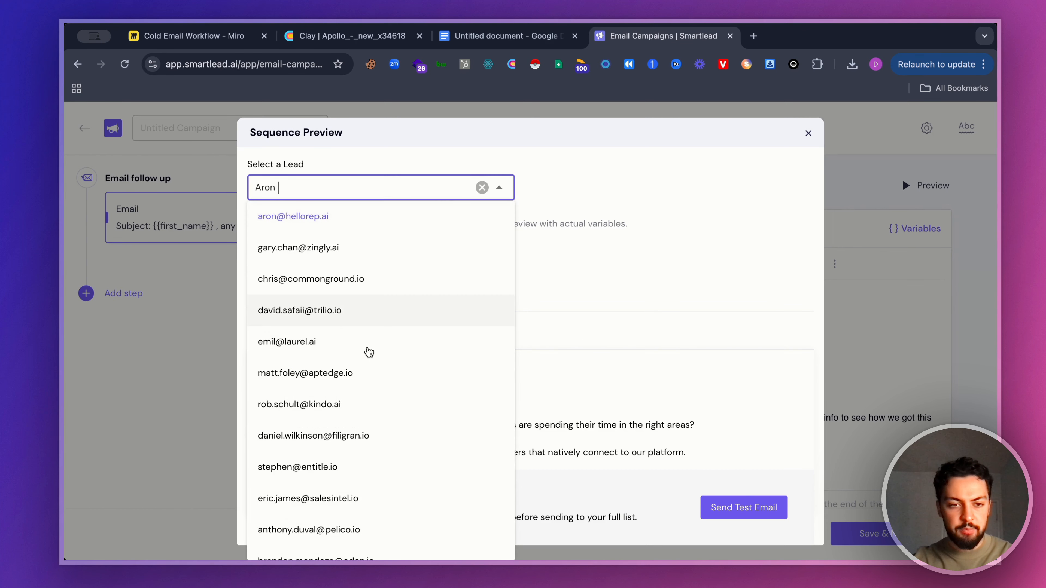
click(366, 347)
scroll(441, 399, down, 3)
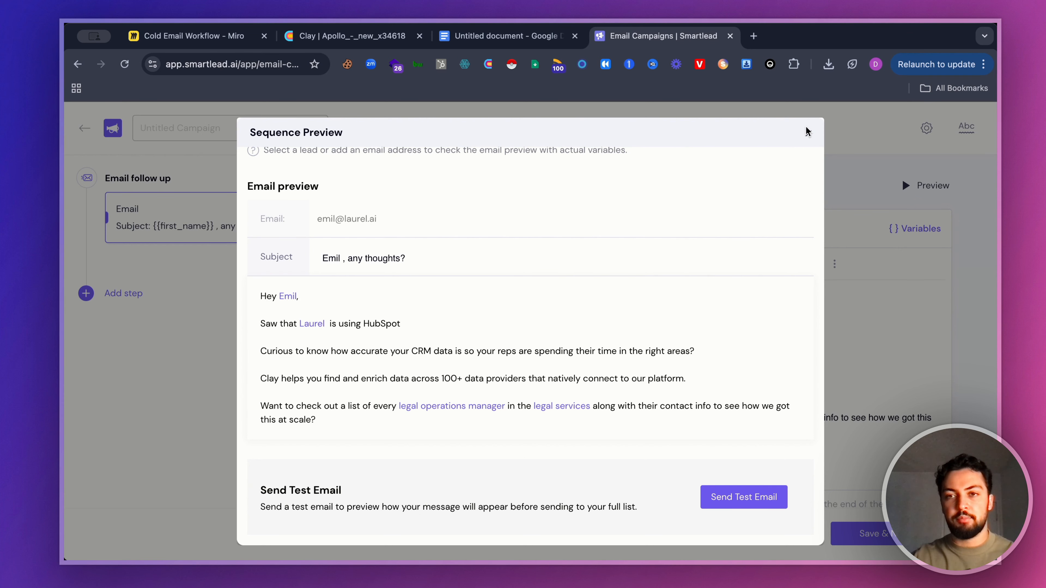
click(808, 135)
Add the word "industry" after the Clean_up_industry variable and create a second variant of the Stage 1 email
text(industry}} industry along with their contact info to see how we got this at scale?)
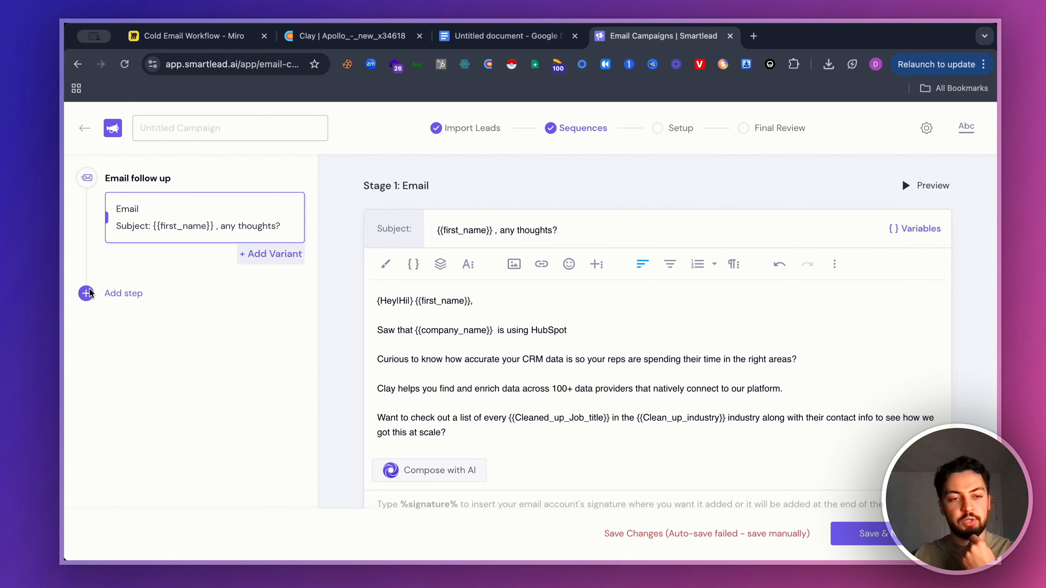
click(269, 255)
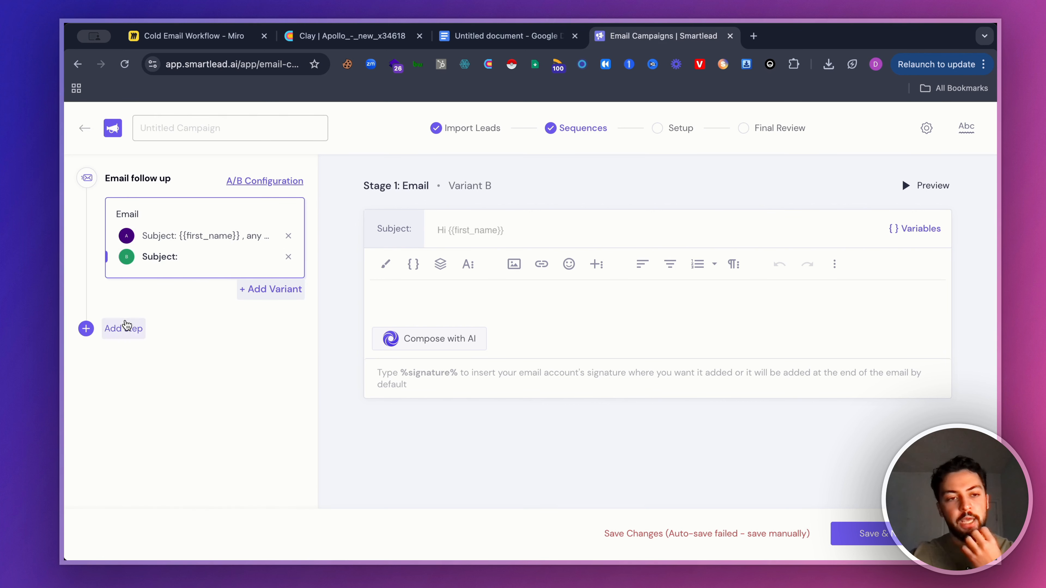
Add a follow-up email step to the sequence, select its wait period, and delete that step again
click(125, 326)
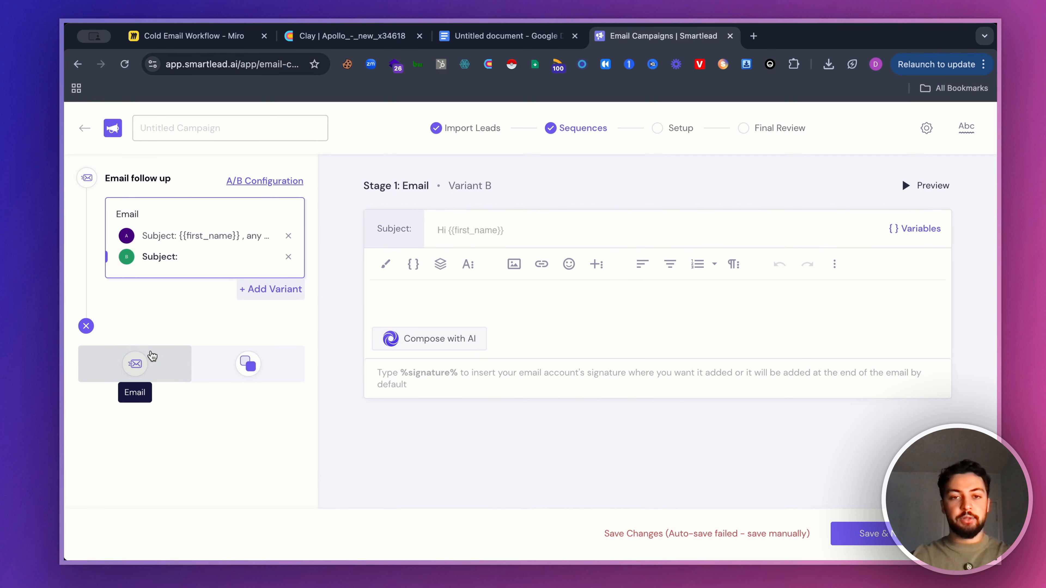
click(152, 355)
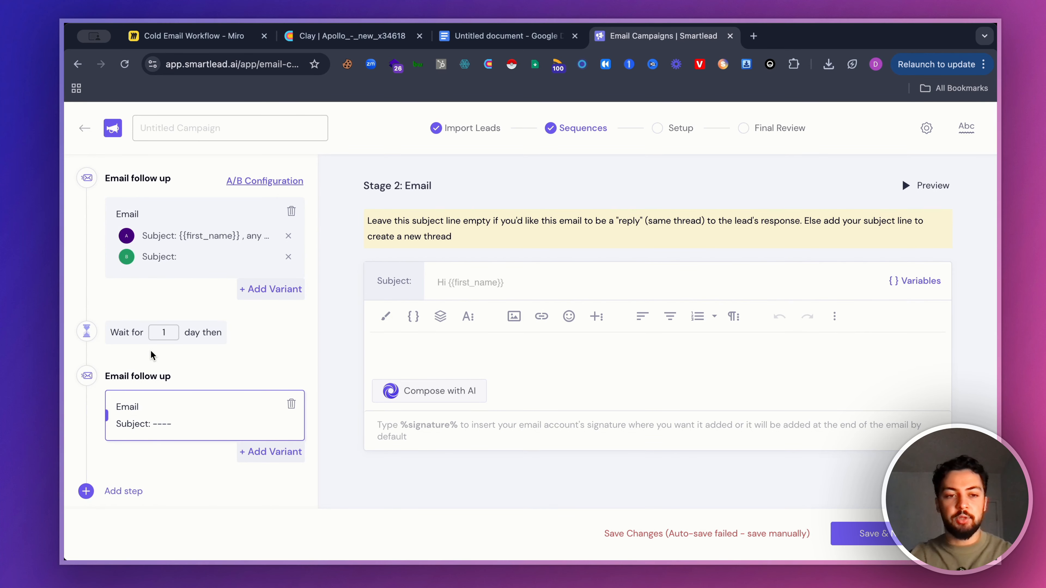
click(165, 333)
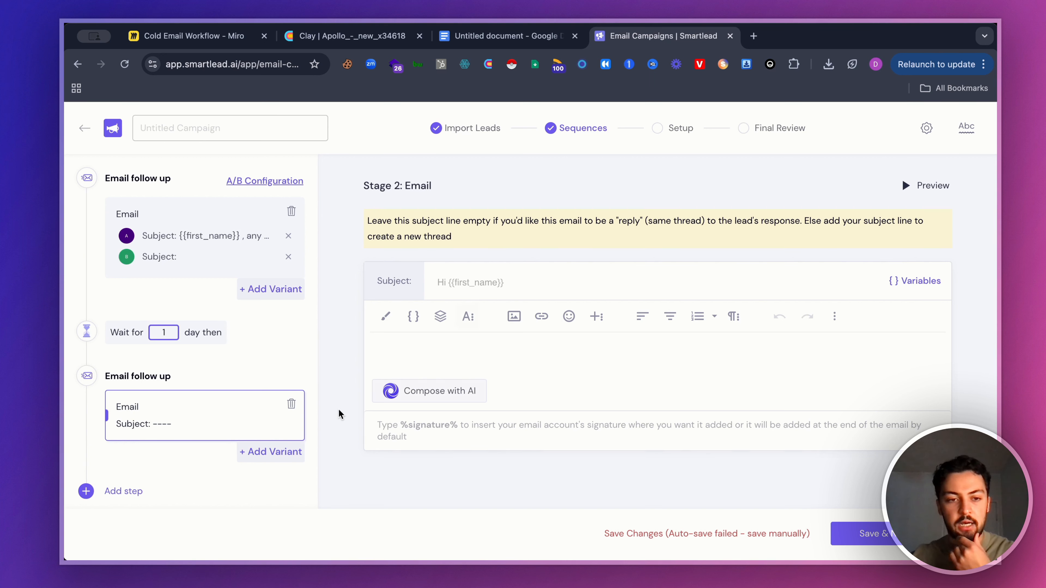
click(292, 404)
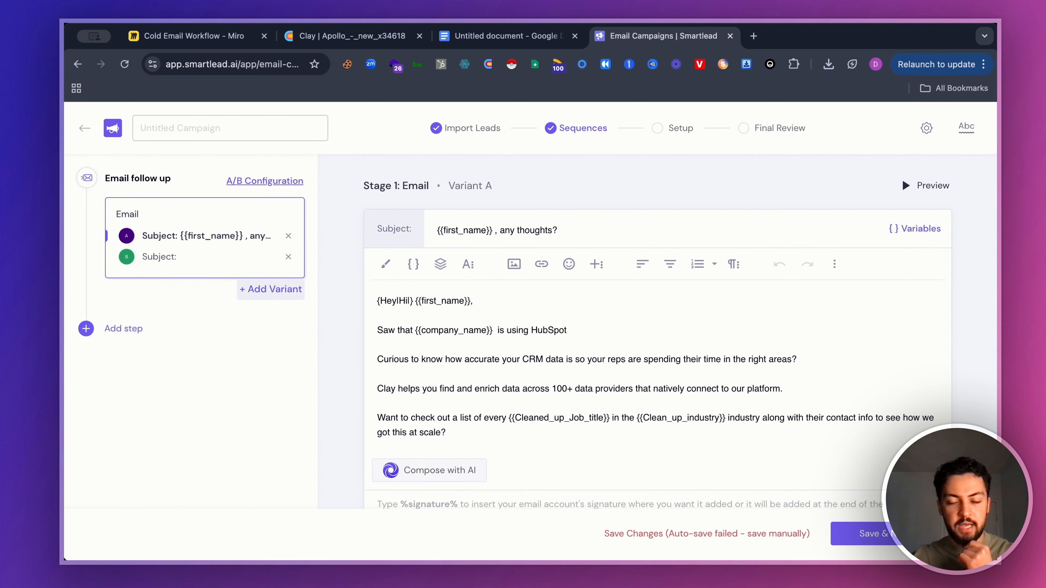
Save the sequence, continue to the campaign setup, and save the chosen sender email accounts
click(892, 538)
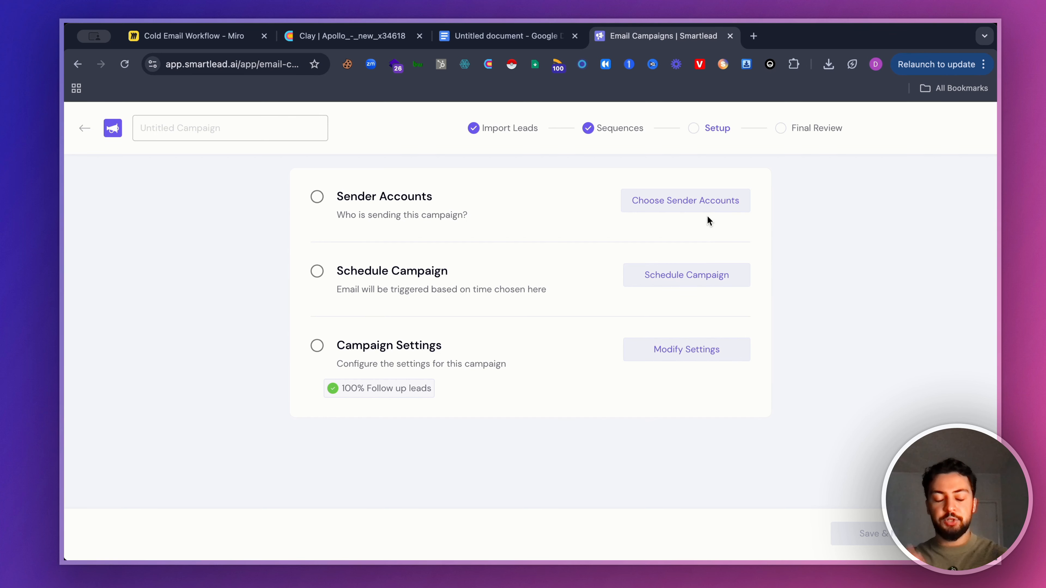
click(724, 201)
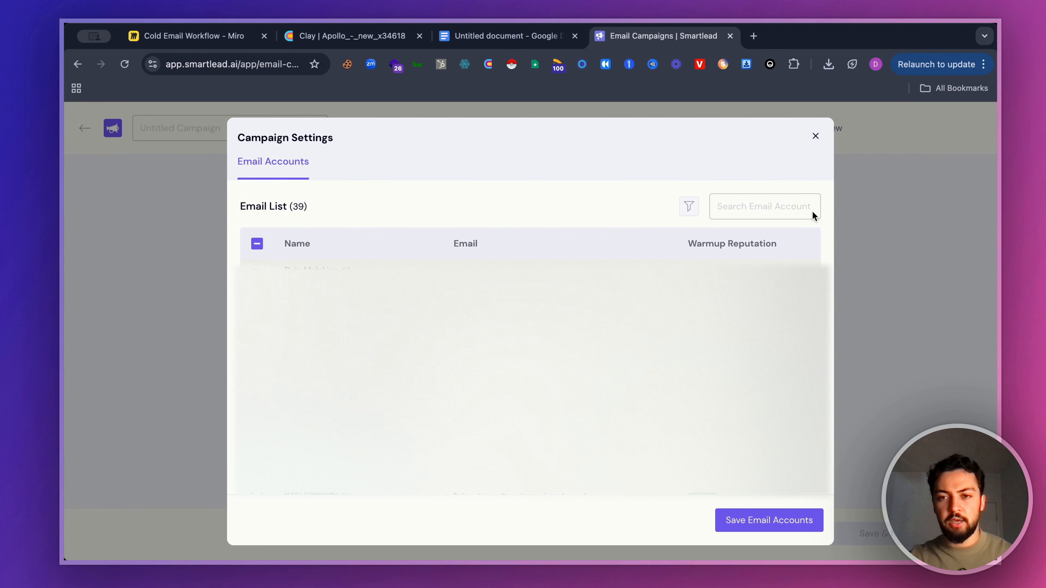
click(791, 521)
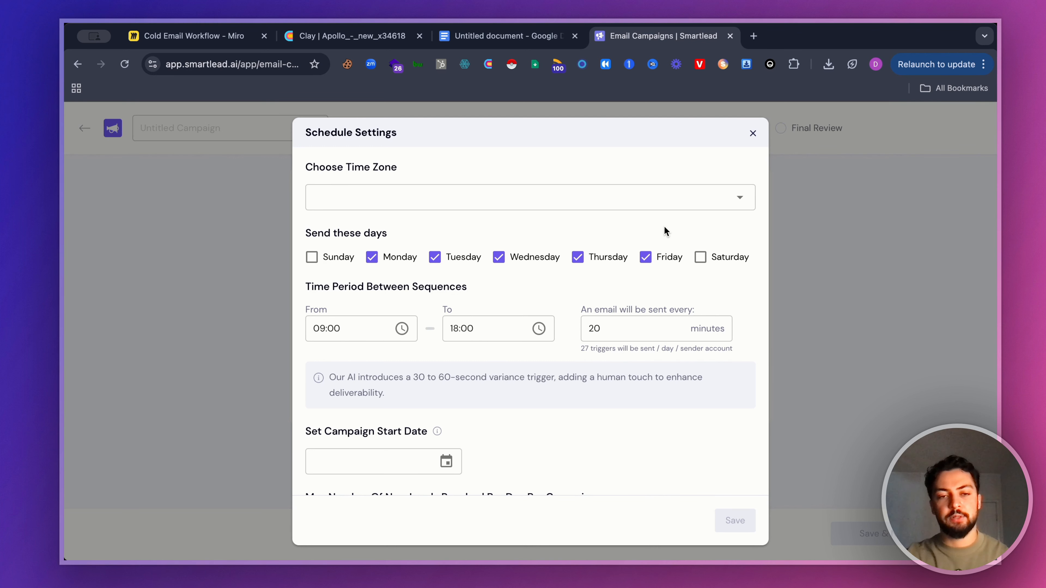
Set the schedule's time zone to America/Los_Angeles, review the sending days, hours and limits, and save the schedule
click(658, 197)
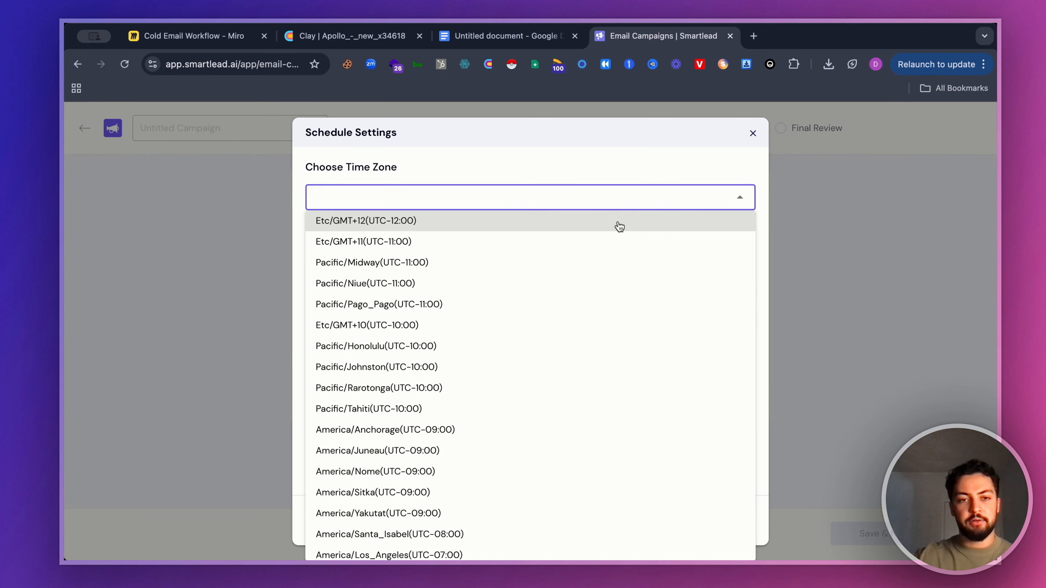
text(los)
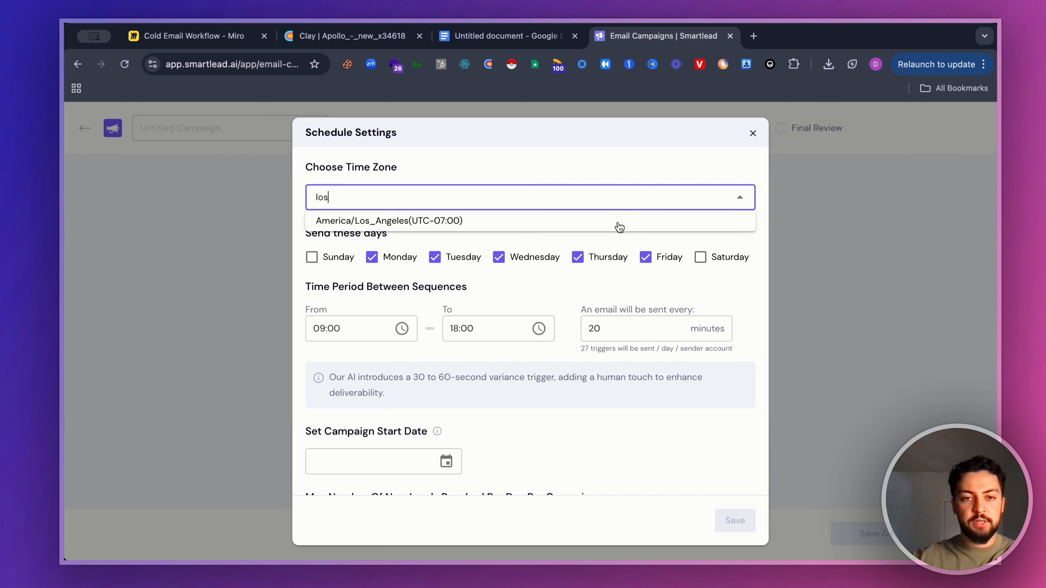
click(618, 226)
scroll(484, 328, down, 1)
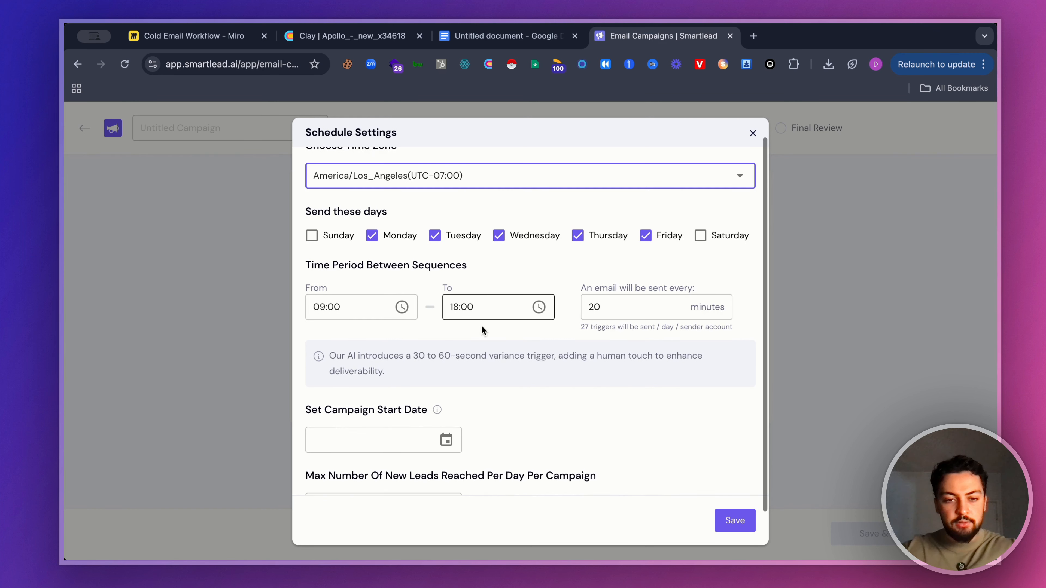
scroll(451, 420, down, 1)
scroll(451, 419, up, 1)
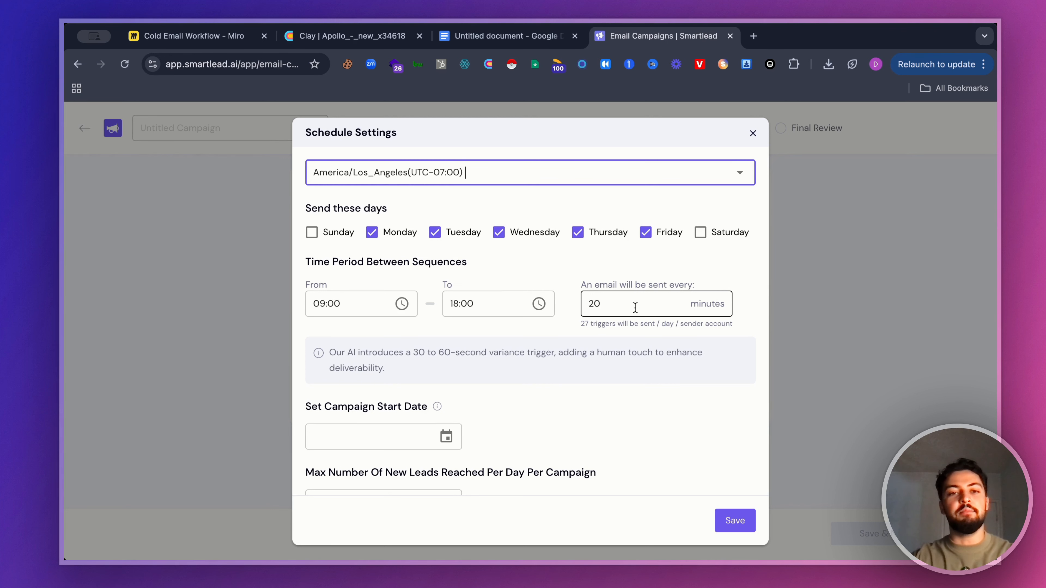
scroll(635, 308, down, 2)
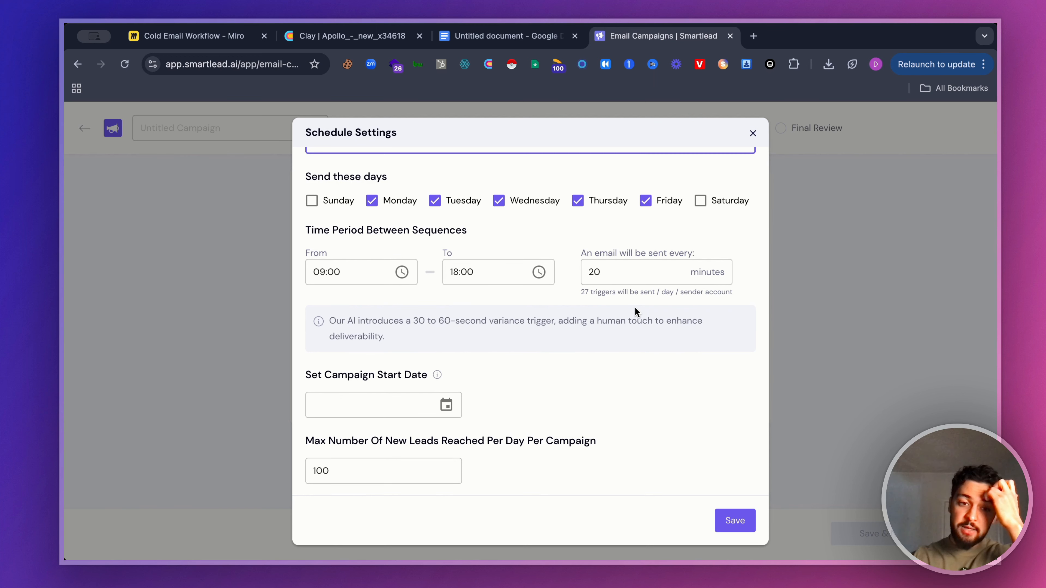
click(724, 531)
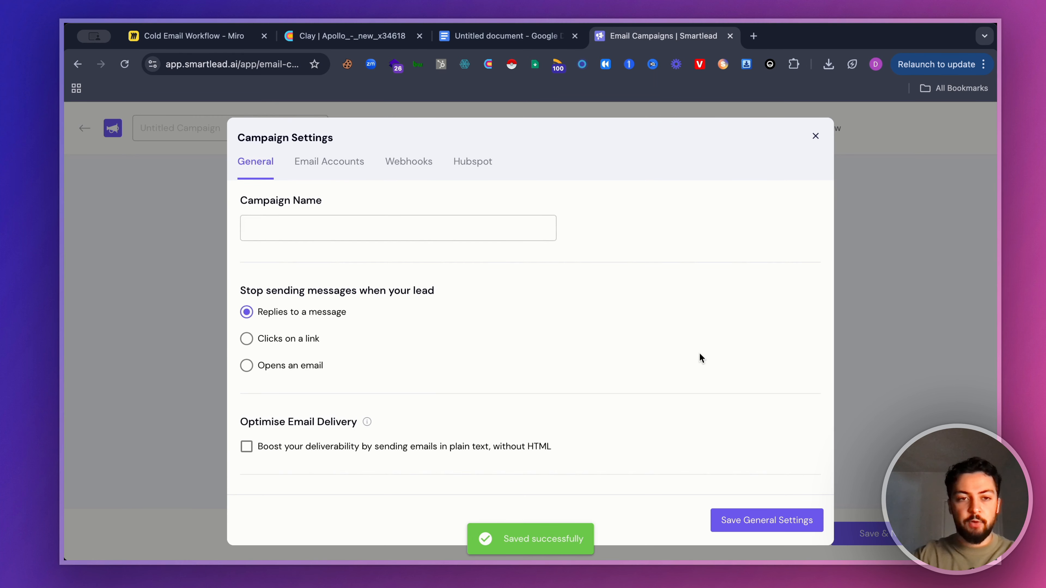
Review the general campaign settings and enable sending emails in plain text, without HTML, to boost deliverability
scroll(699, 354, down, 2)
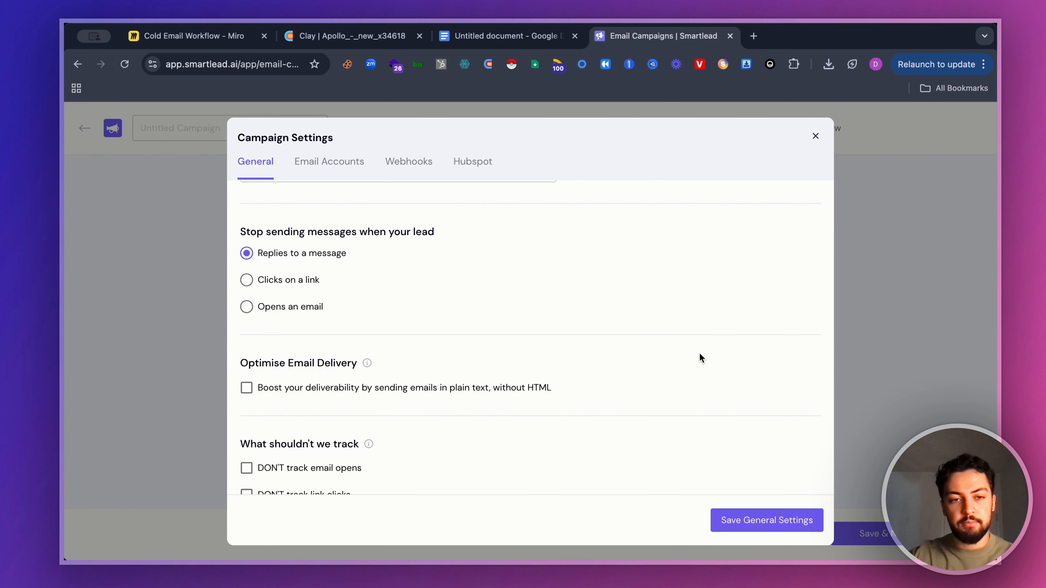
scroll(700, 354, up, 1)
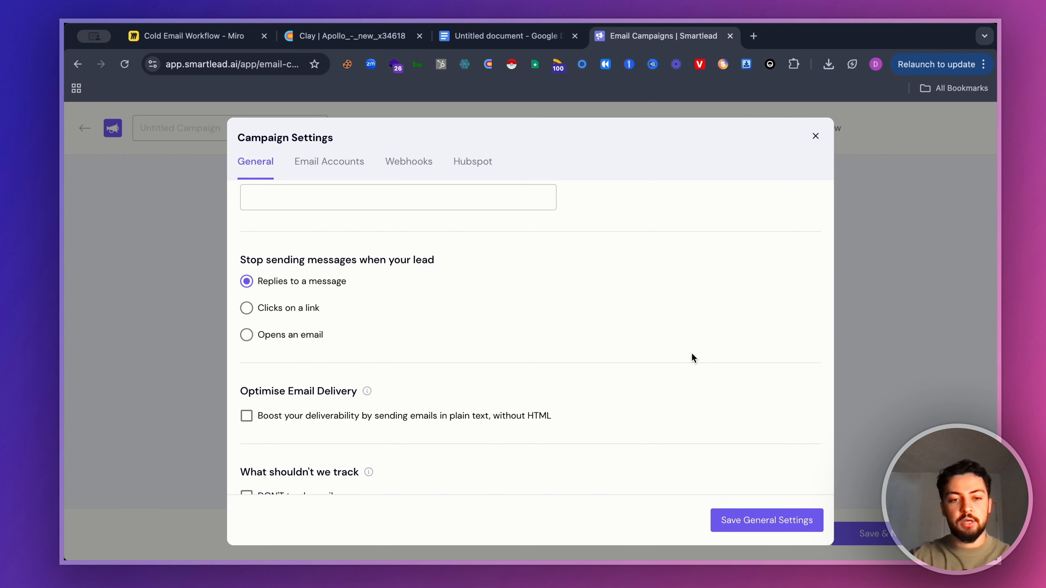
scroll(692, 354, down, 3)
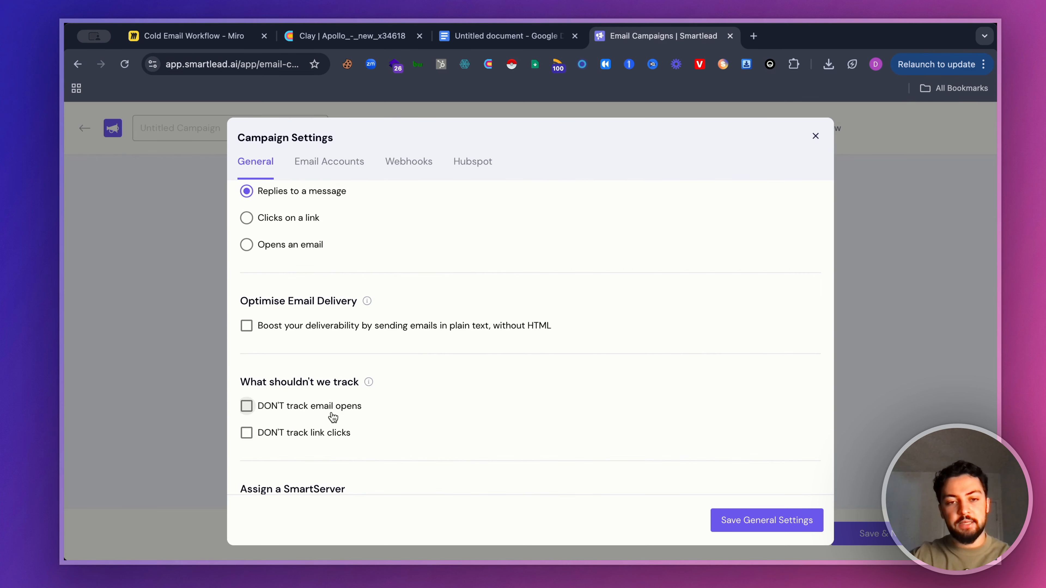
click(496, 332)
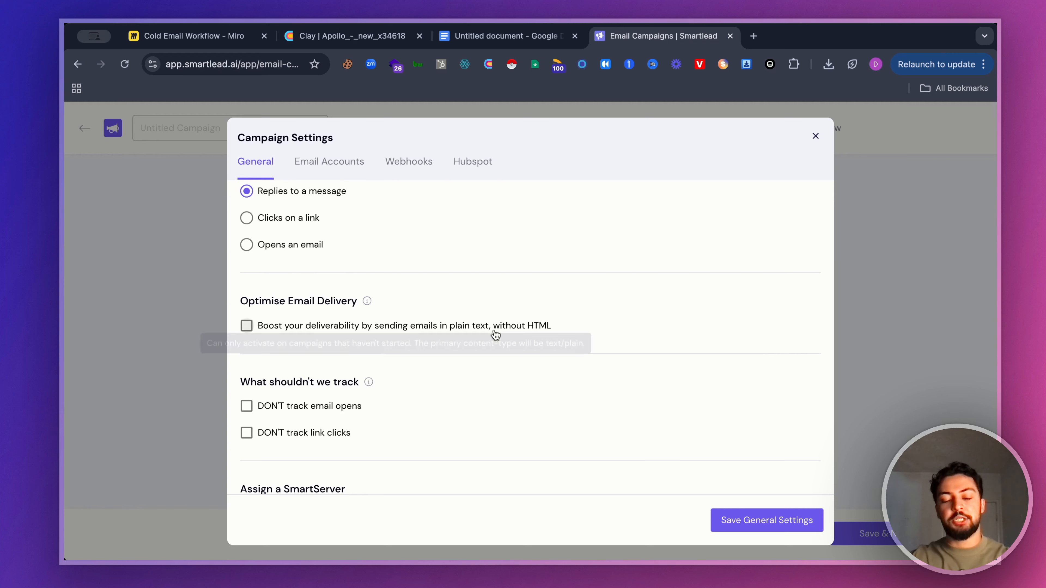
scroll(493, 332, down, 3)
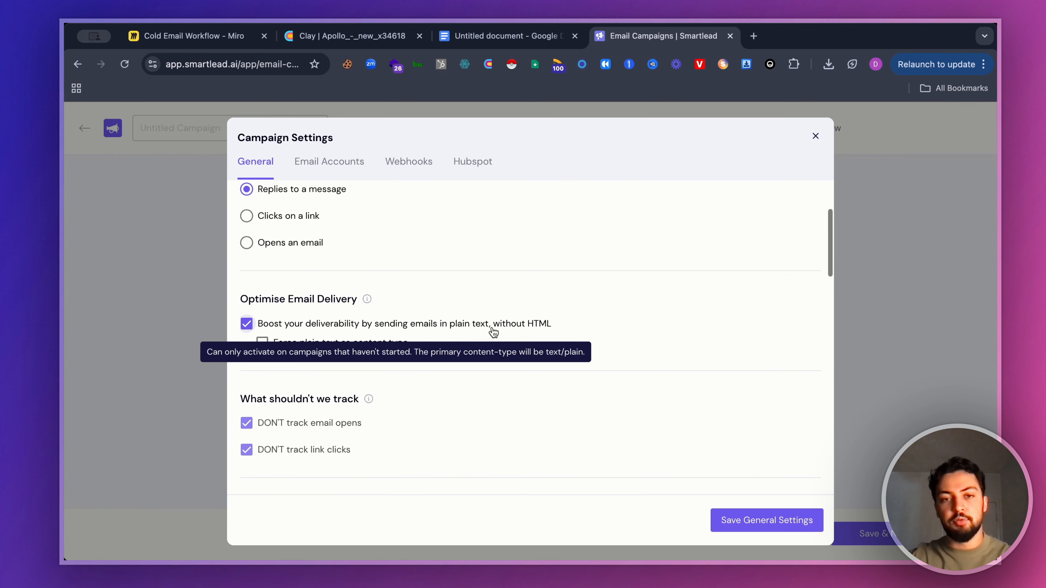
Set the prioritised sending pattern to 50% follow ups and 50% new leads
scroll(494, 331, down, 3)
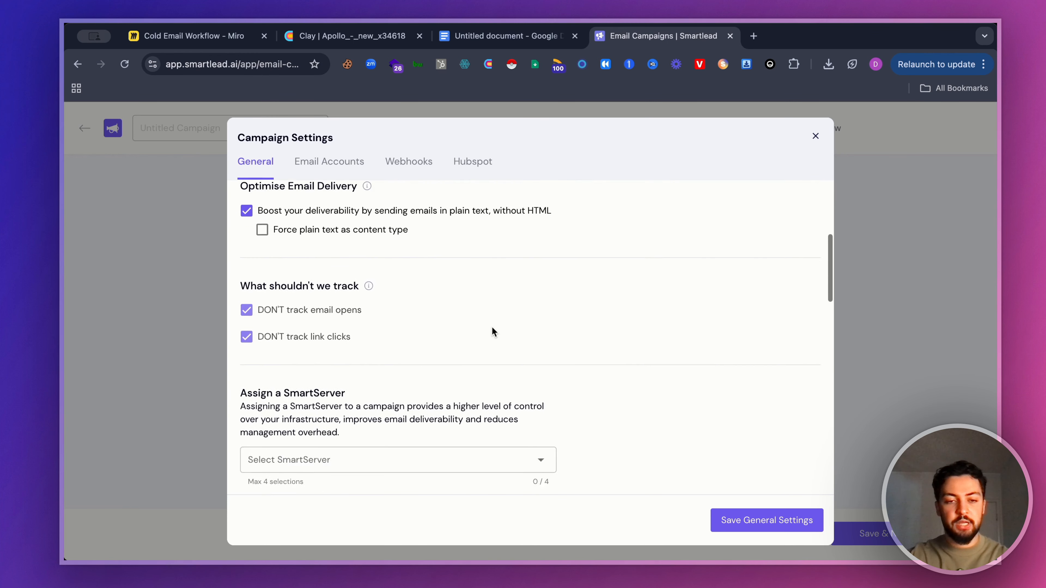
scroll(493, 331, down, 6)
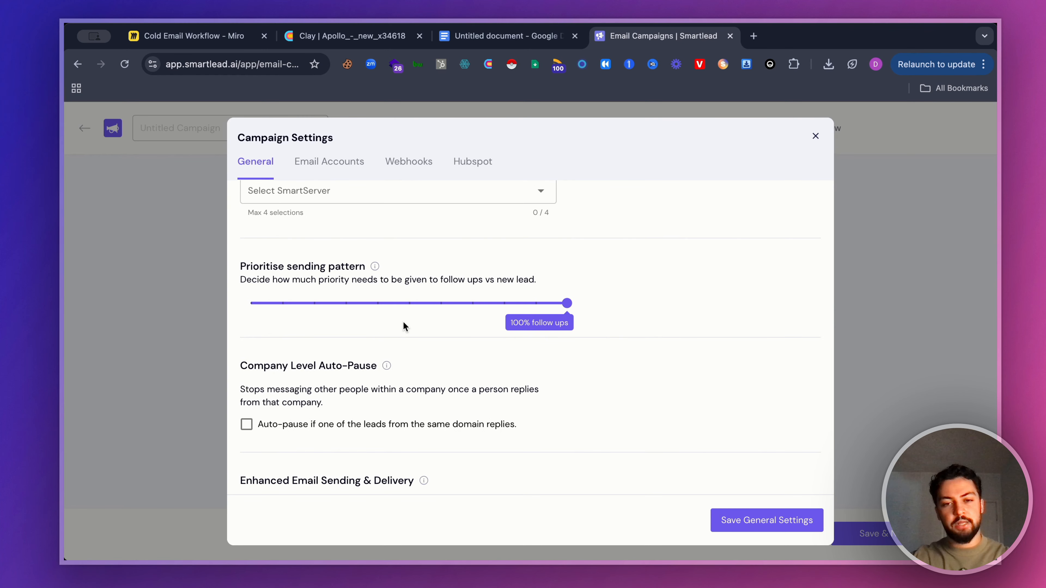
drag(470, 307, 418, 305)
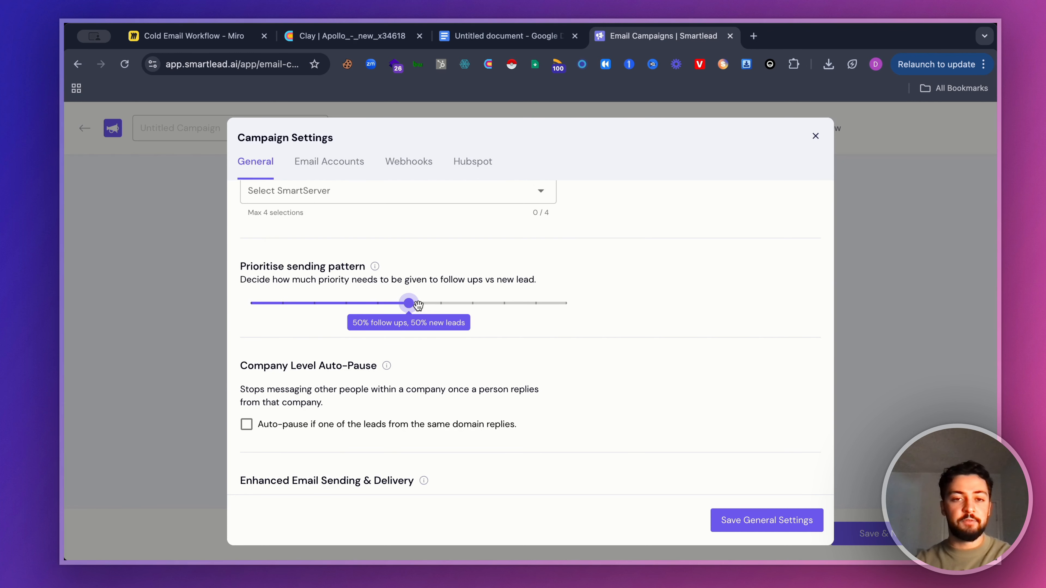
Restrict isolated lead email provider sending to Gmail, and save the campaign settings to proceed to the final review
scroll(458, 373, down, 3)
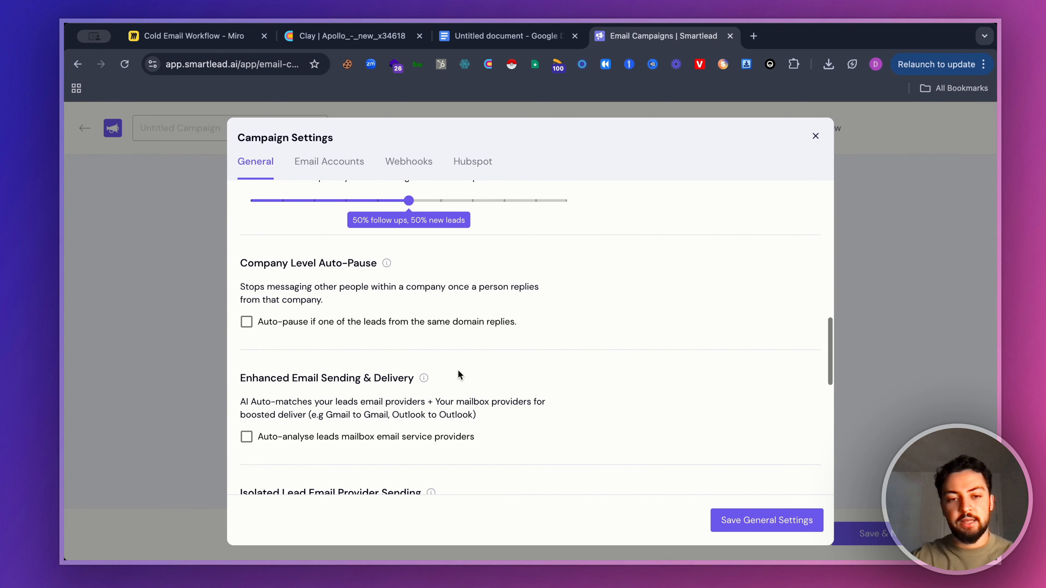
scroll(458, 373, down, 2)
scroll(459, 373, down, 3)
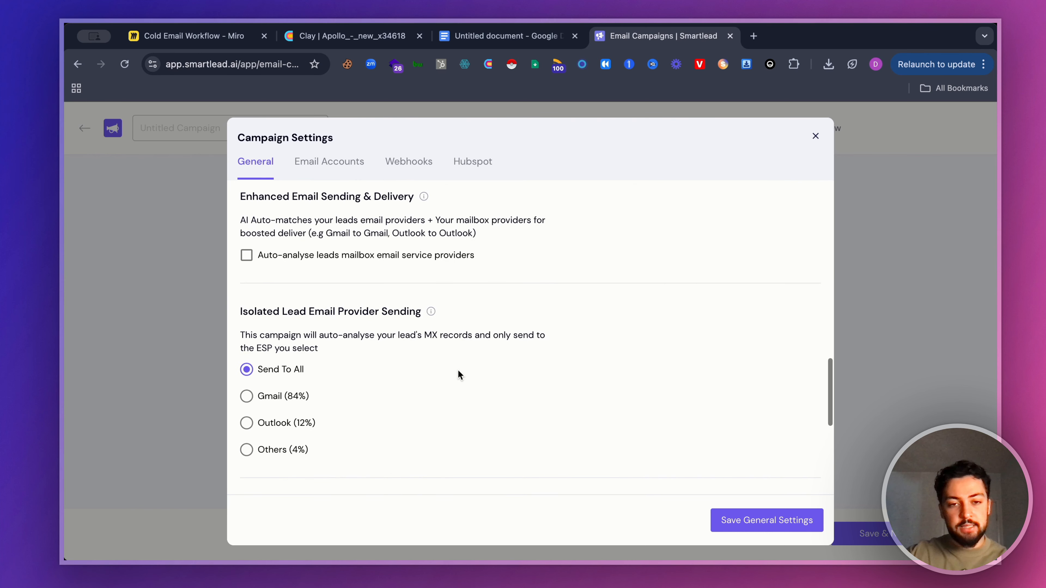
scroll(370, 391, down, 1)
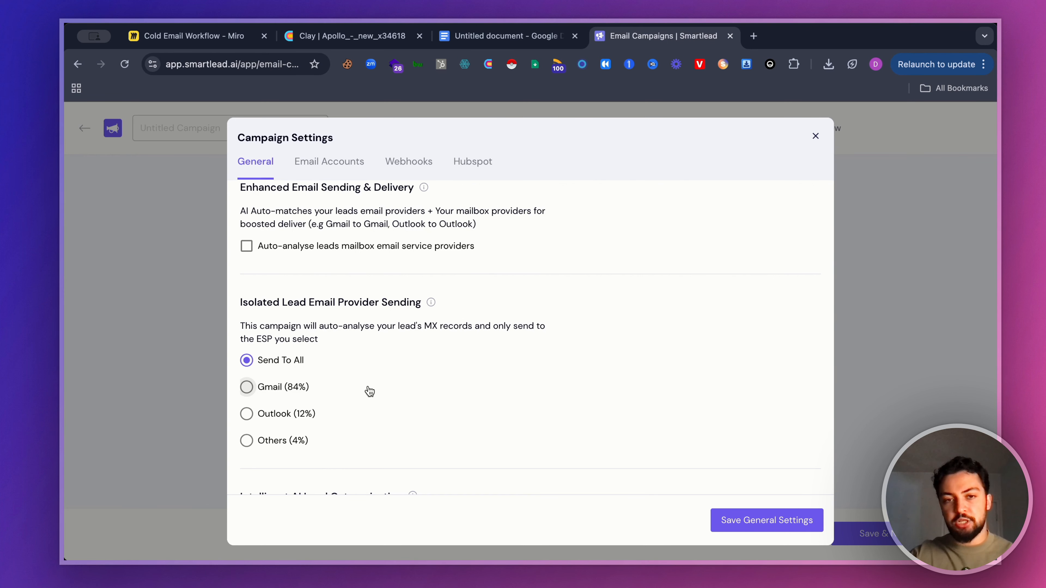
click(369, 392)
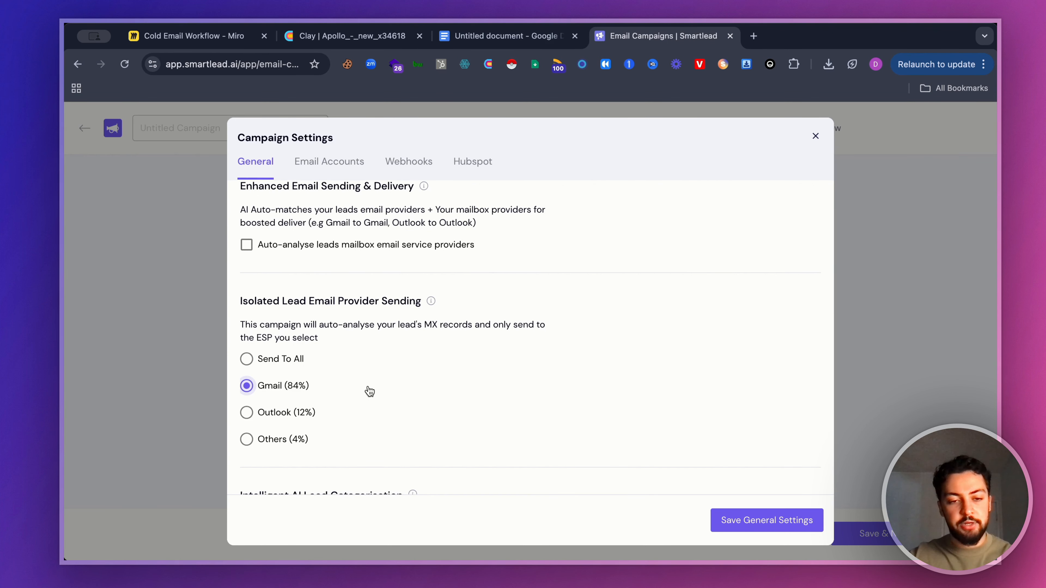
scroll(369, 391, down, 7)
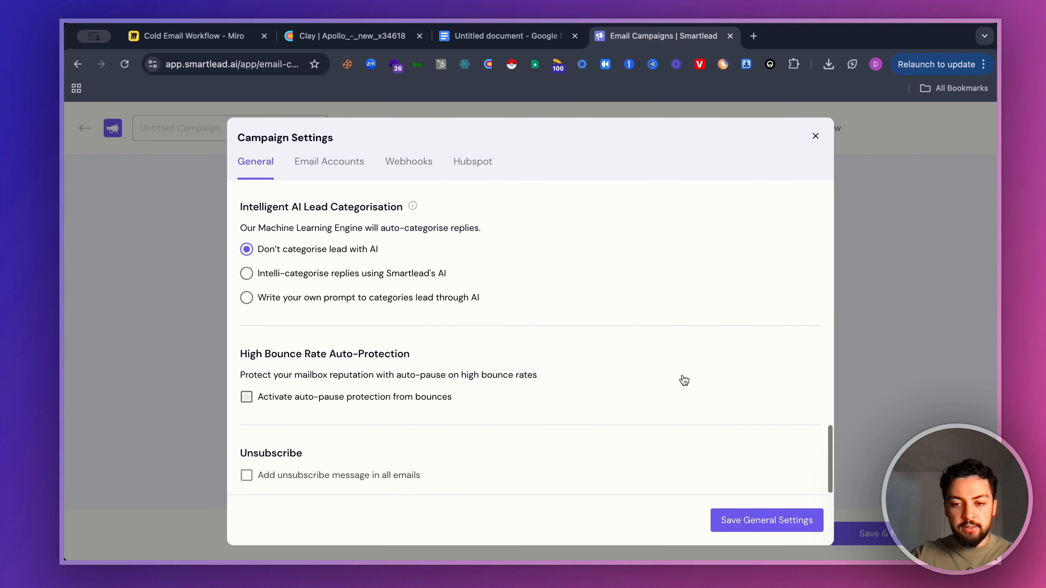
click(834, 535)
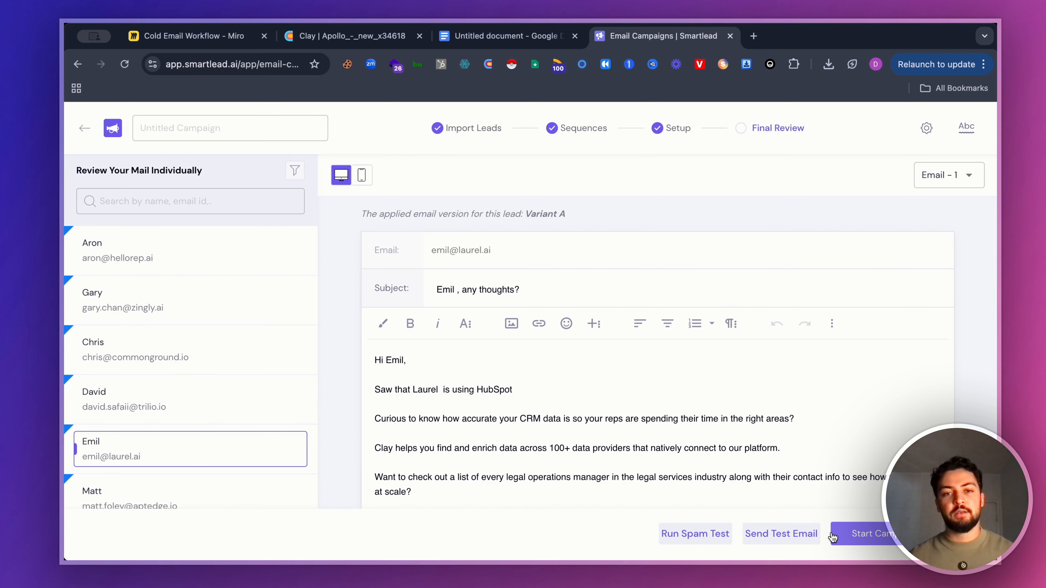